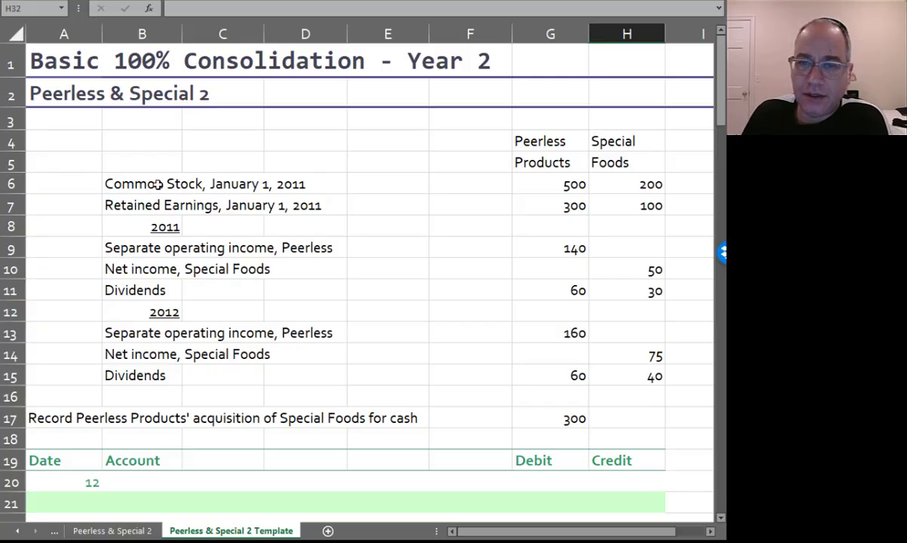
Review both companies' opening common stock and retained earnings amounts
drag(539, 186, 546, 207)
click(618, 183)
drag(618, 183, 601, 202)
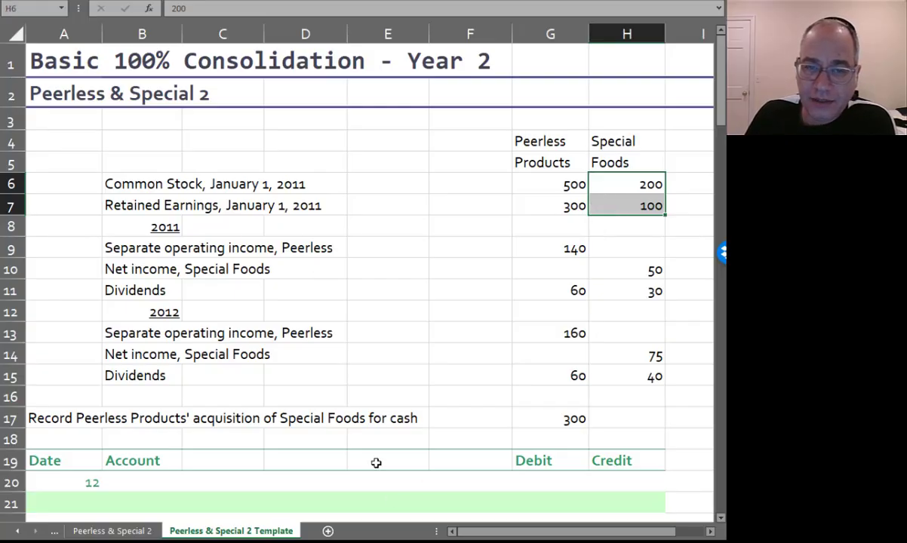
Change the 2011 heading in B8 to 2021 and the 2012 heading in B12 to 2022
click(147, 228)
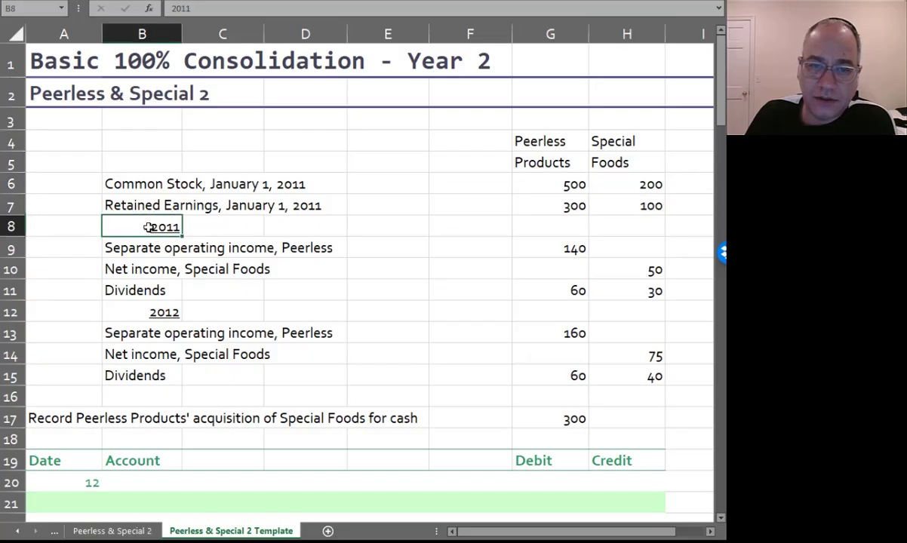
click(187, 9)
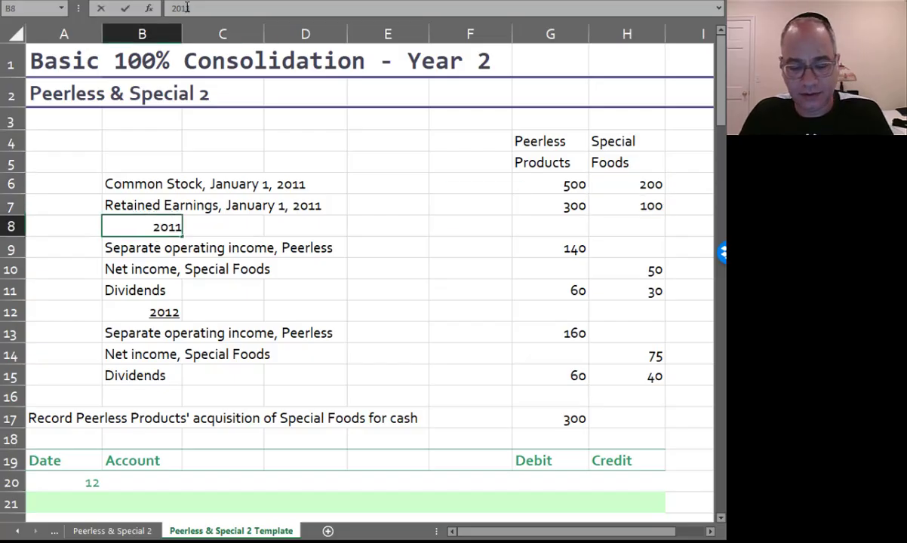
key(BackSpace)
text(2)
key(Return)
key(Return)
key(Return)
key(Return)
key(Return)
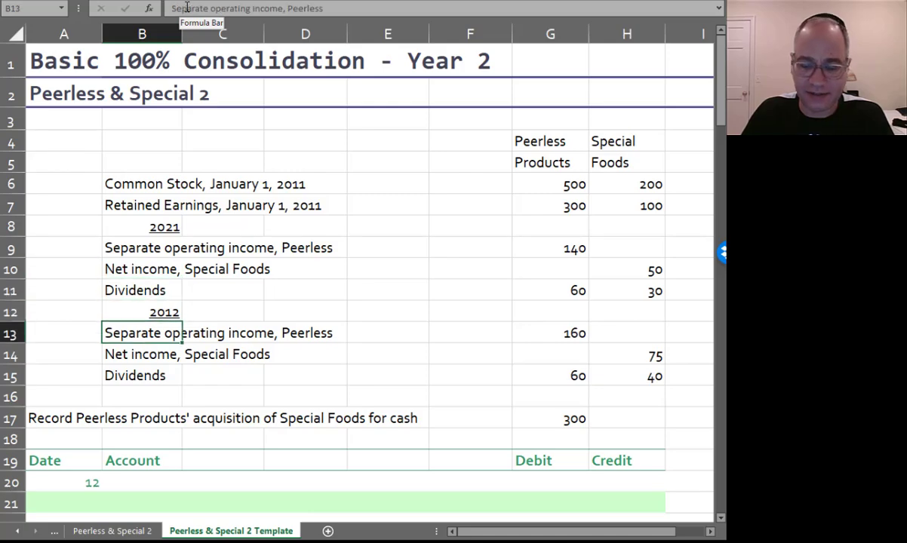
key(Up)
text(2022)
key(Return)
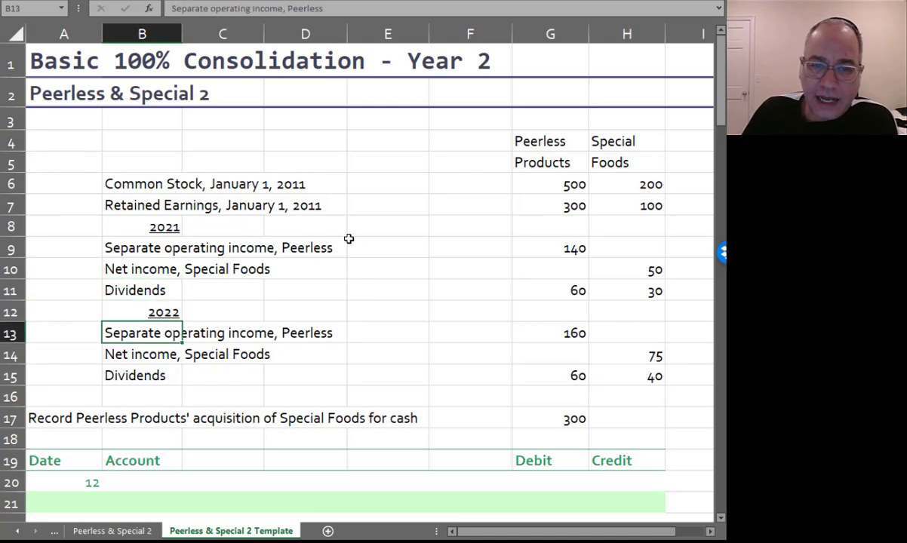
Check the 2021 figures: Peerless income 140, Special net income 50, dividends 60 and 30
click(571, 250)
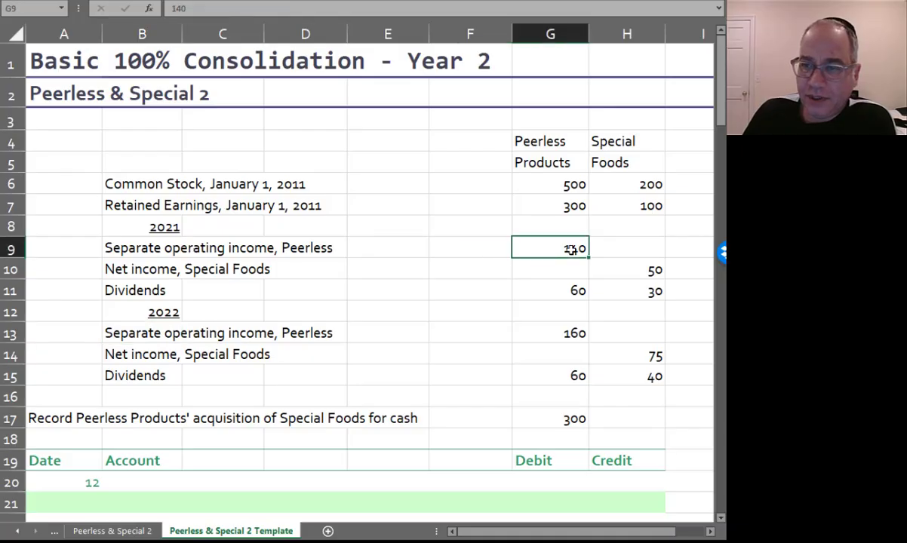
click(633, 270)
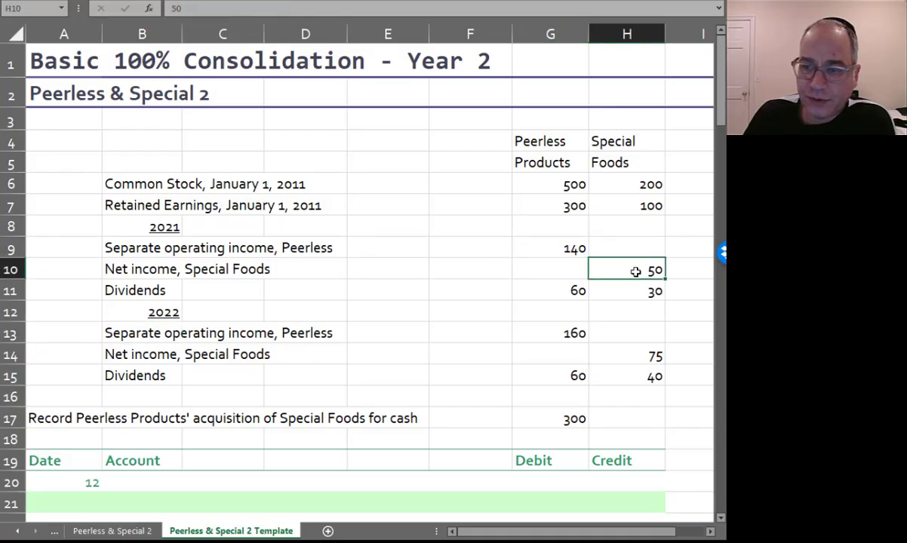
click(559, 294)
drag(559, 294, 616, 293)
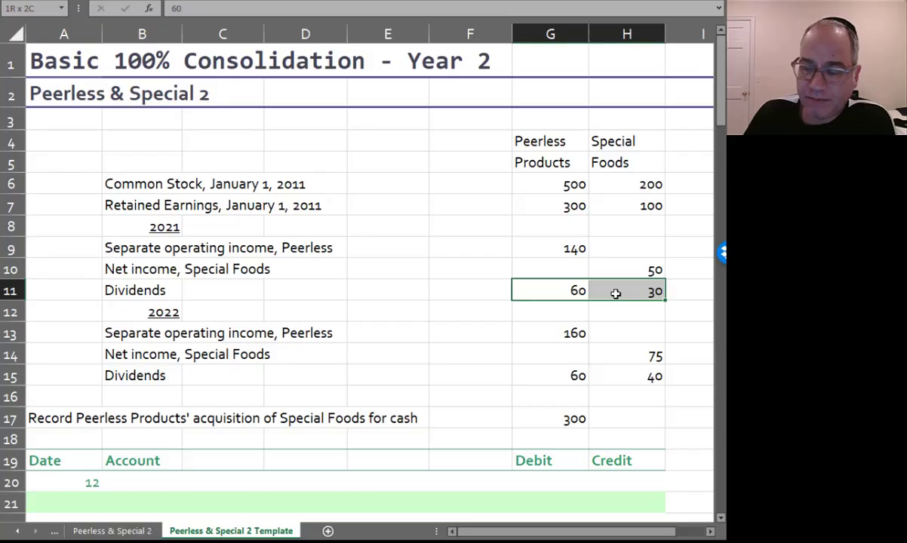
click(616, 293)
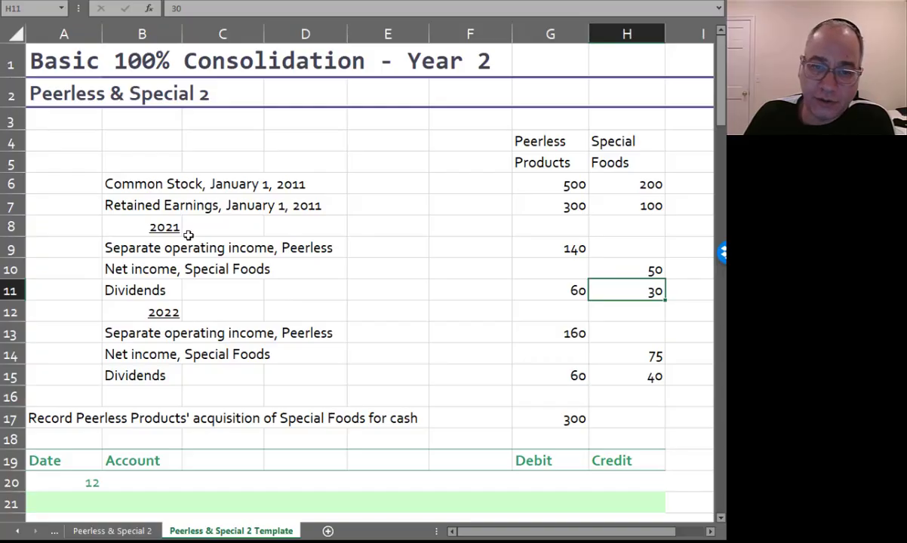
scroll(186, 246, down, 2)
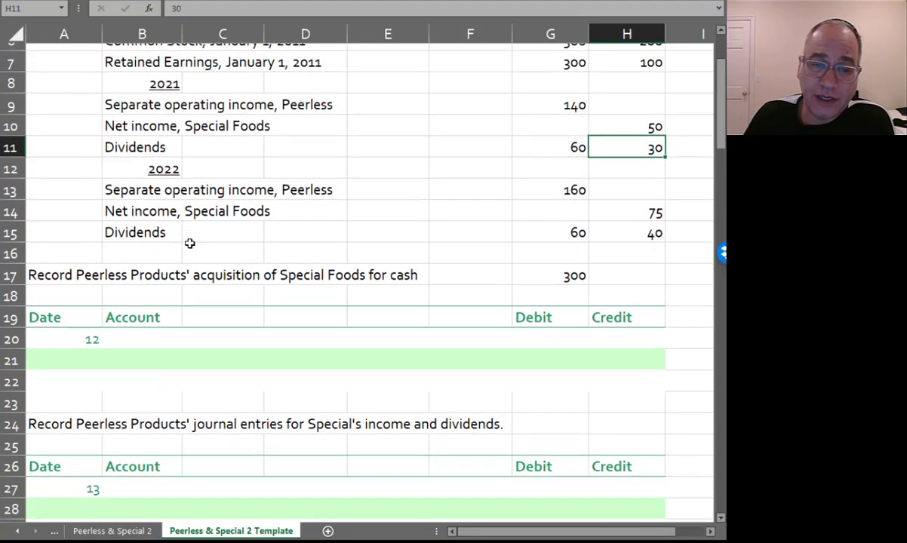
scroll(185, 255, up, 3)
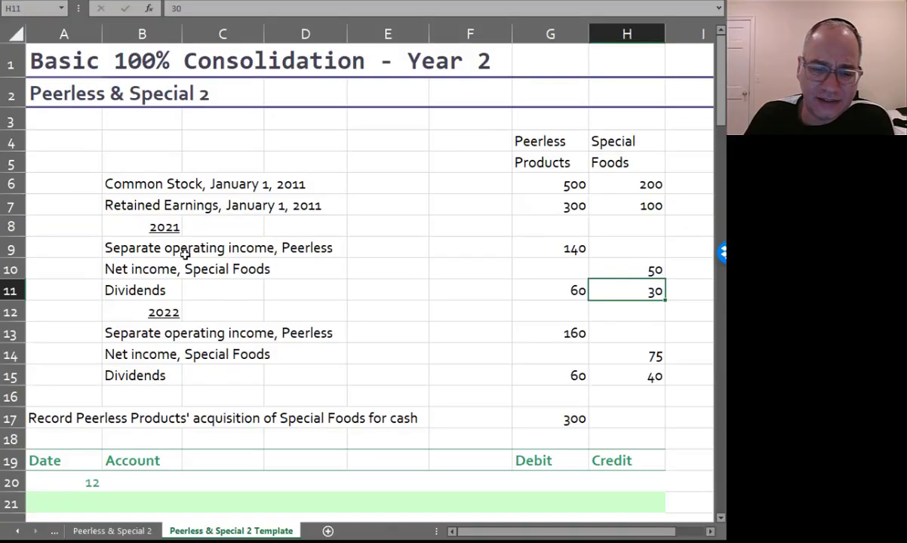
drag(136, 228, 623, 294)
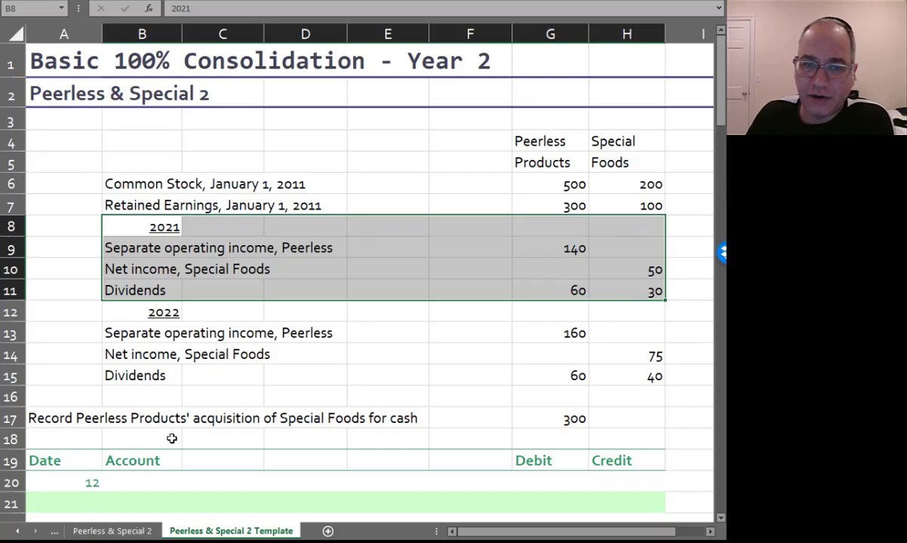
scroll(175, 357, down, 3)
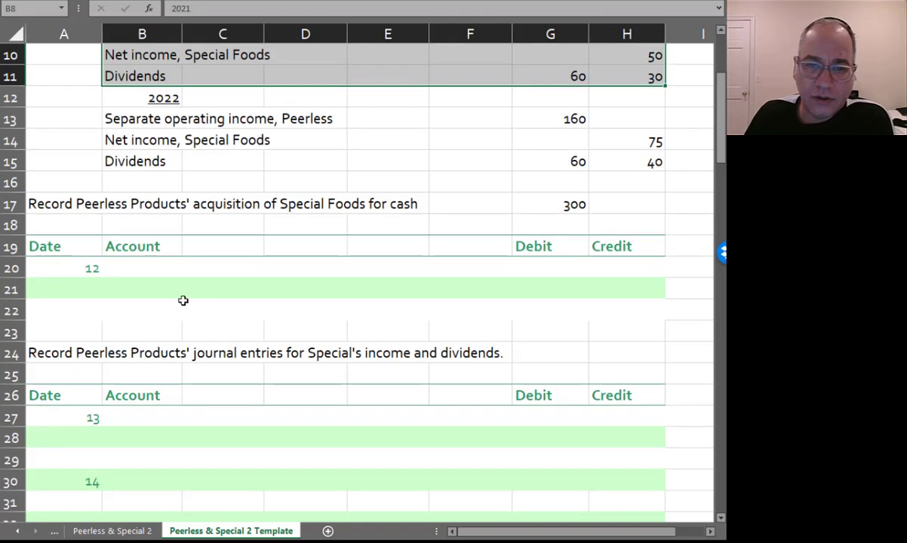
click(150, 269)
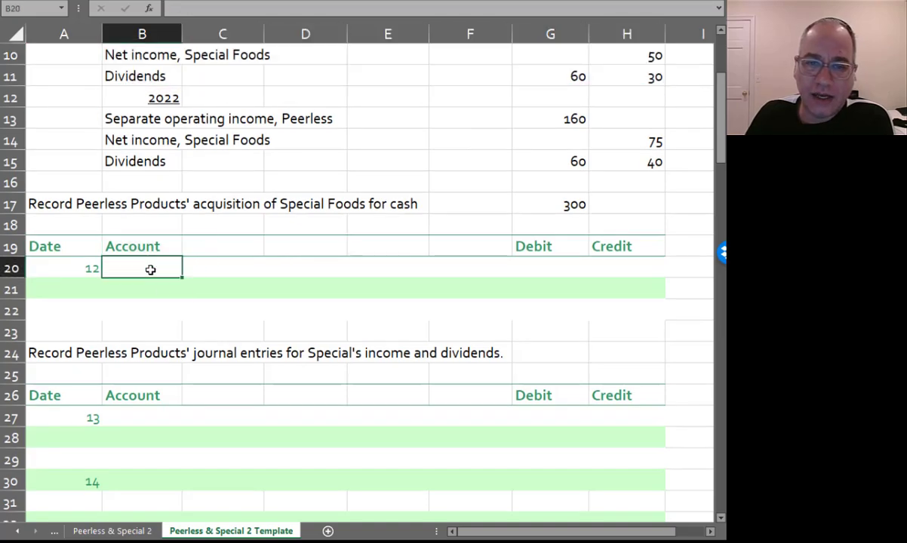
scroll(150, 269, up, 3)
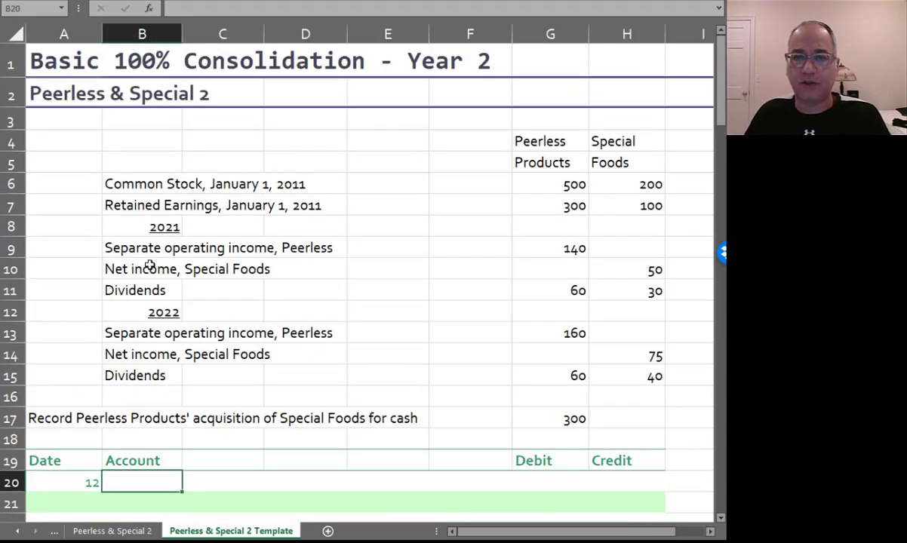
scroll(150, 266, down, 3)
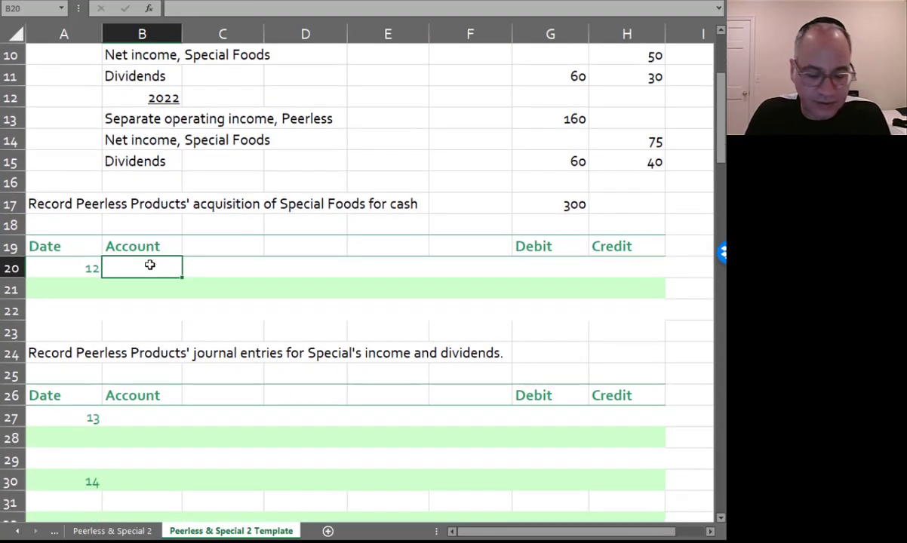
Debit Investment in Special Foods =300 in G20 and credit Cash =G20 in H21
text(Investment)
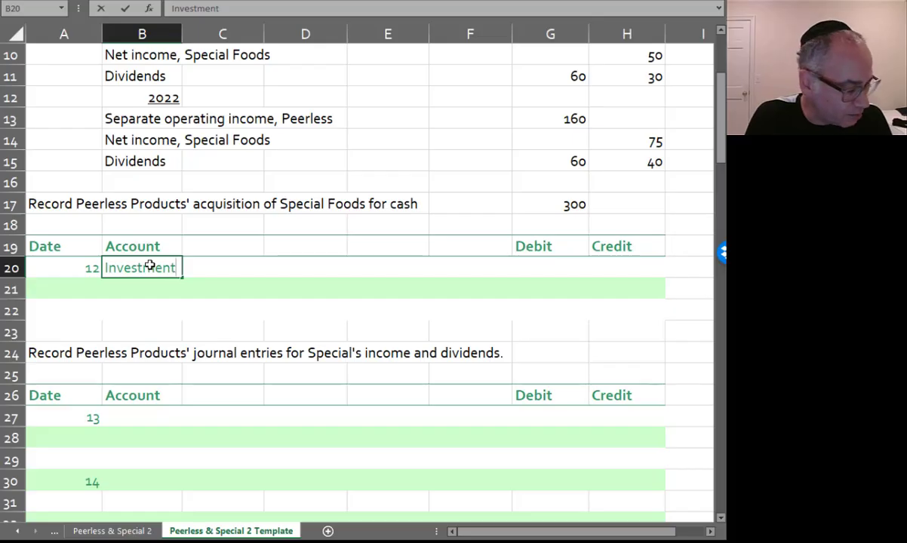
text( in Sepcial)
key(BackSpace)
key(BackSpace)
key(BackSpace)
key(BackSpace)
key(BackSpace)
key(BackSpace)
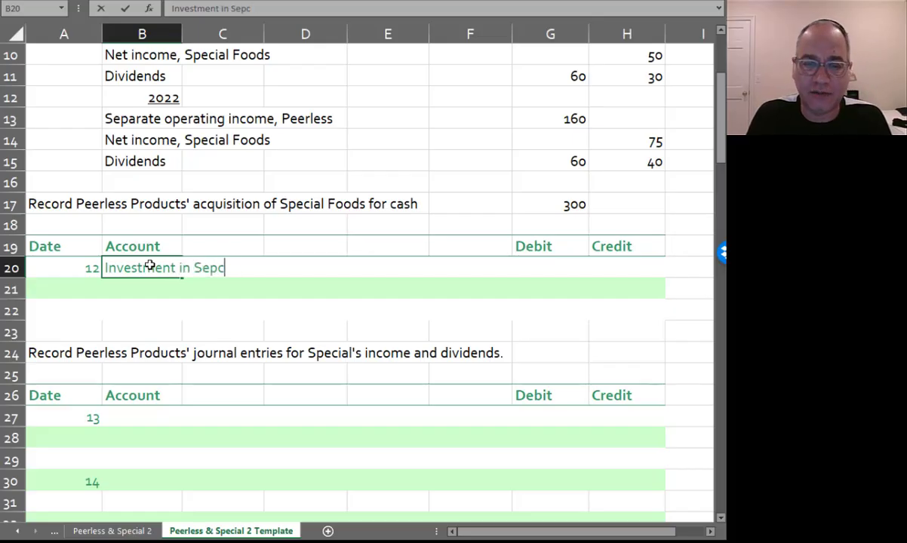
text(pecial)
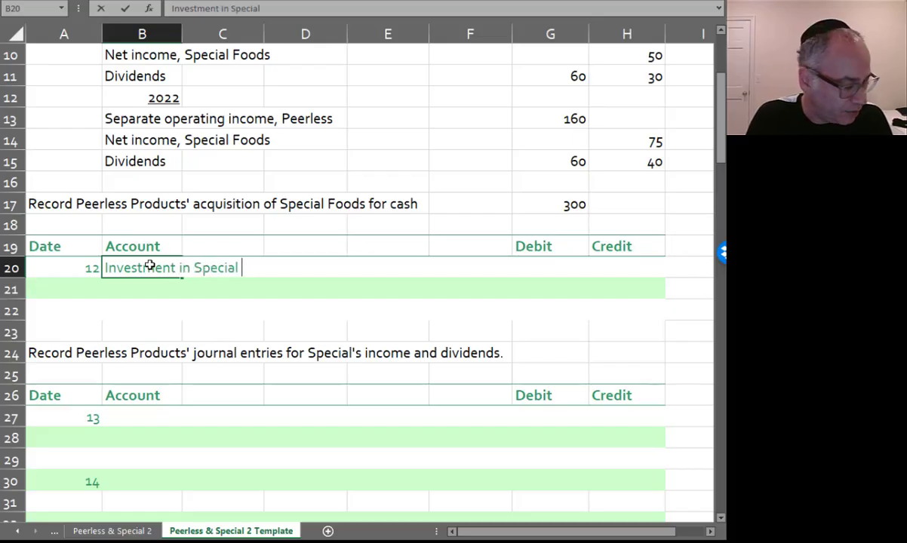
text( Foods)
key(Tab)
key(Tab)
key(Tab)
key(Tab)
key(Tab)
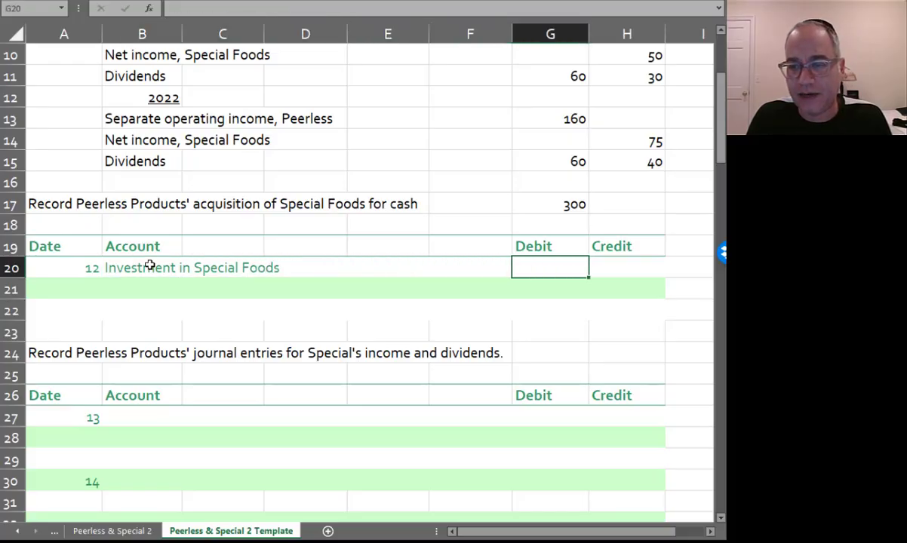
text(=300)
key(Return)
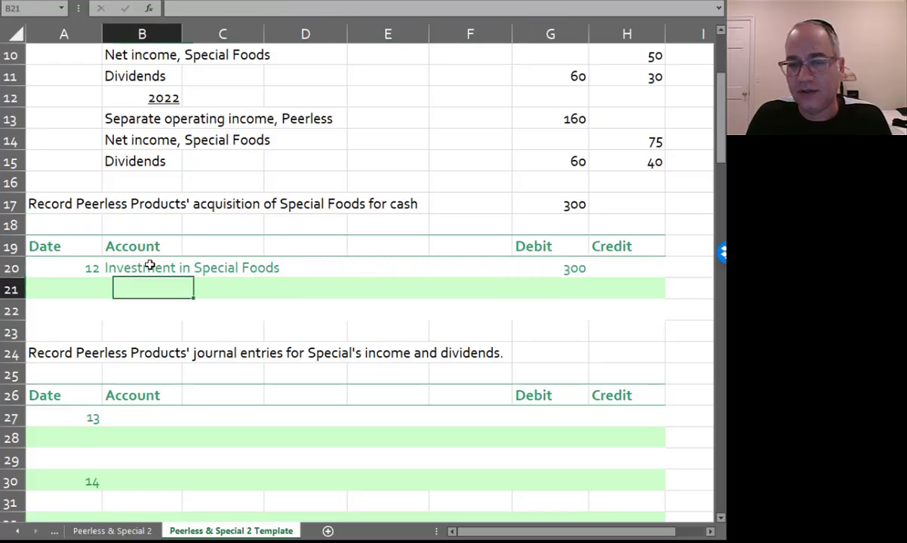
key(Tab)
text(Cash)
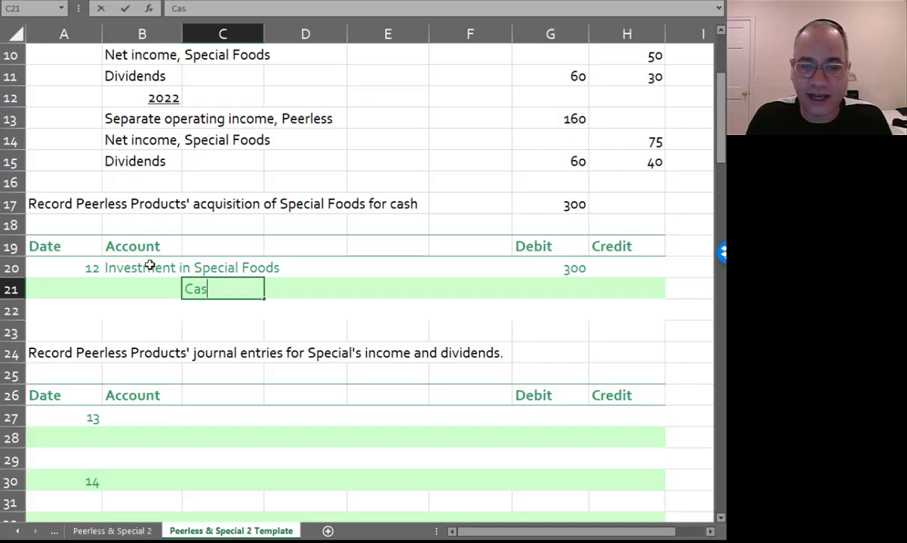
key(Tab)
key(Tab)
key(Tab)
key(Tab)
key(Tab)
text(=)
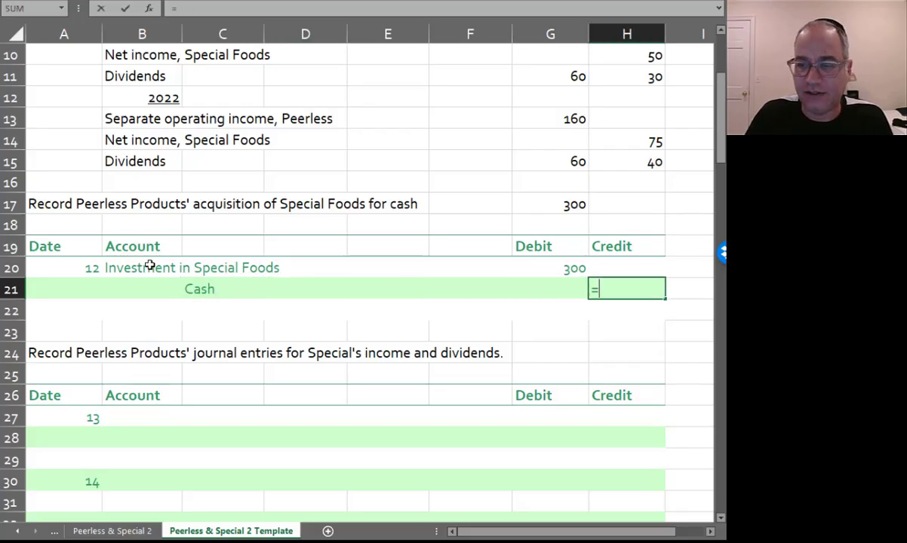
text(G20)
key(Return)
key(Down)
key(Down)
key(Down)
key(Down)
key(Down)
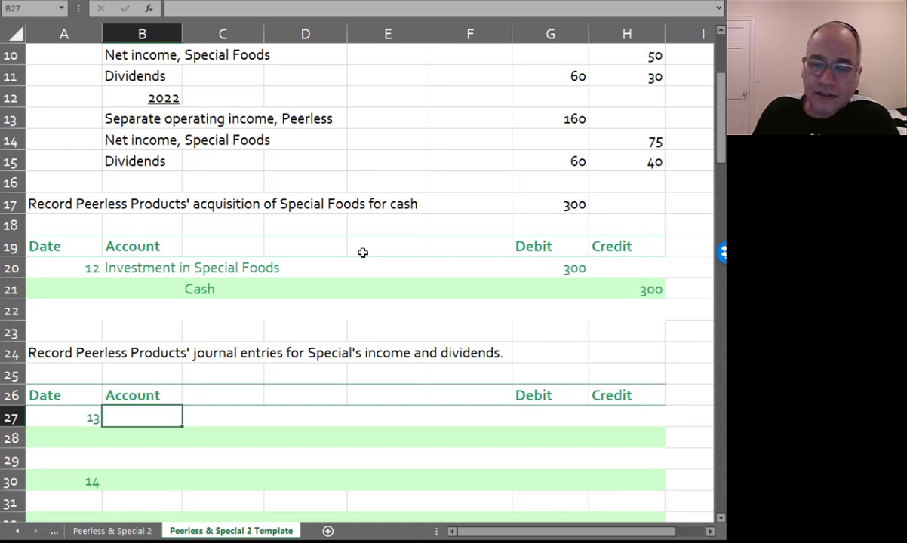
Debit Investment in Special Foods in entry 13, linked to Special's 2021 net income of 50
scroll(363, 253, up, 2)
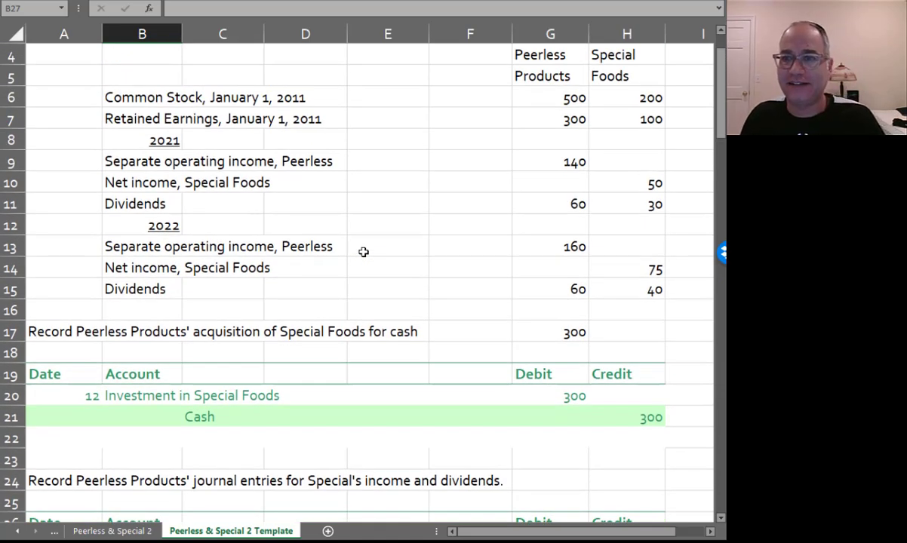
click(632, 183)
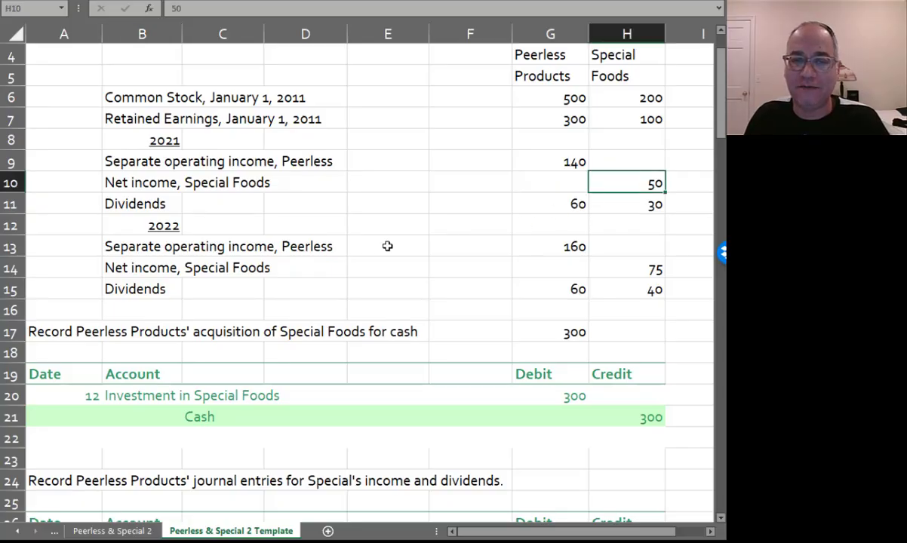
scroll(387, 246, down, 3)
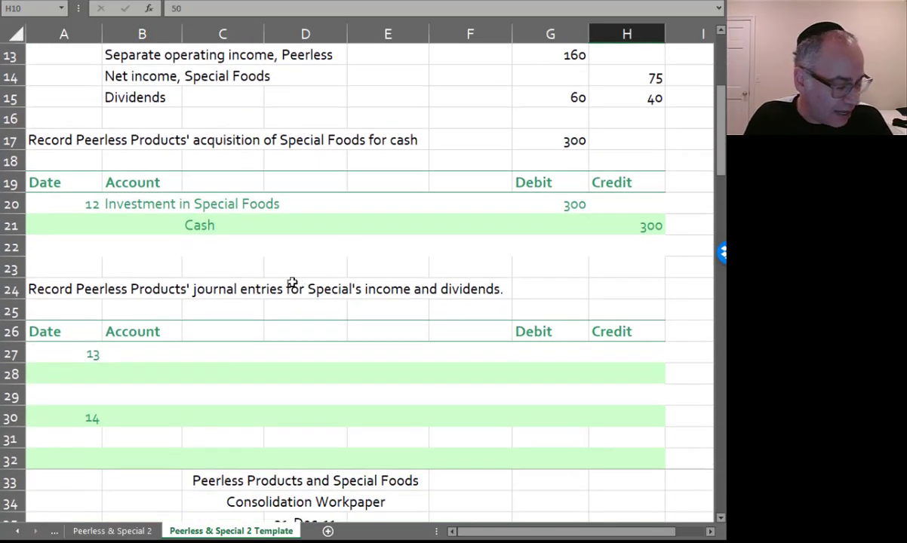
click(131, 351)
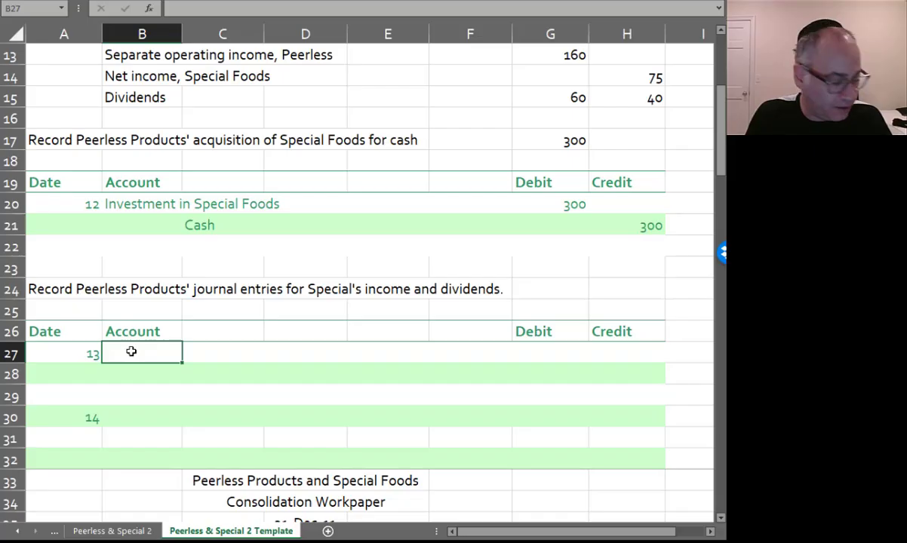
text(Investment )
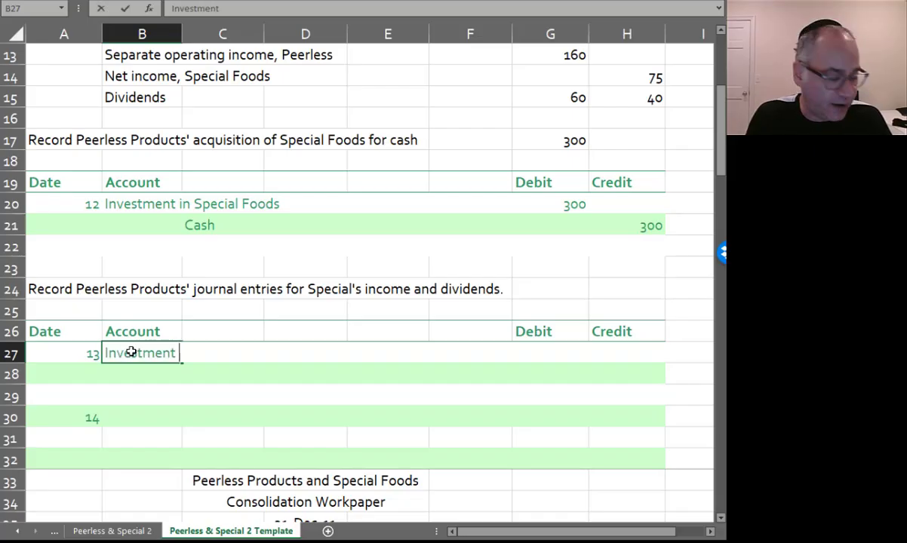
text(in Special foods)
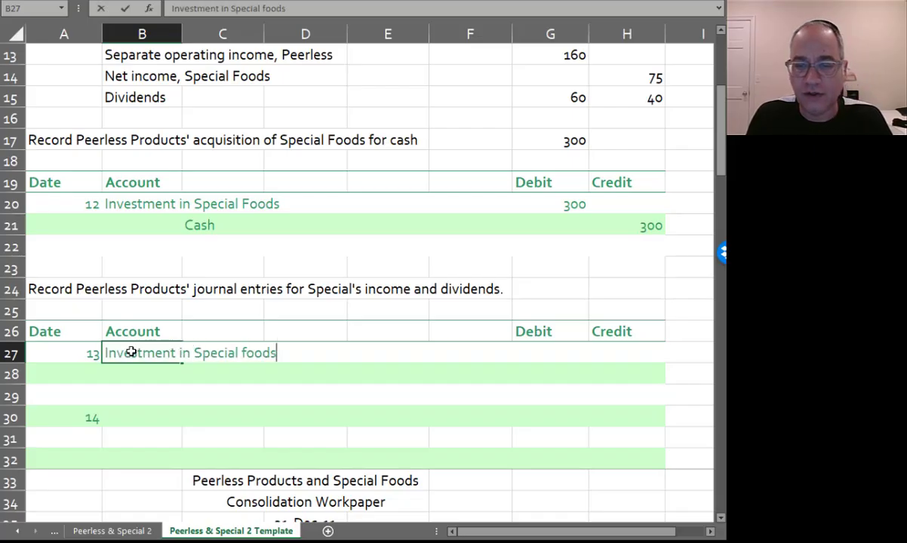
key(BackSpace)
key(BackSpace)
key(BackSpace)
key(BackSpace)
key(BackSpace)
text(Foods)
key(Tab)
key(Tab)
key(Tab)
key(Tab)
key(Tab)
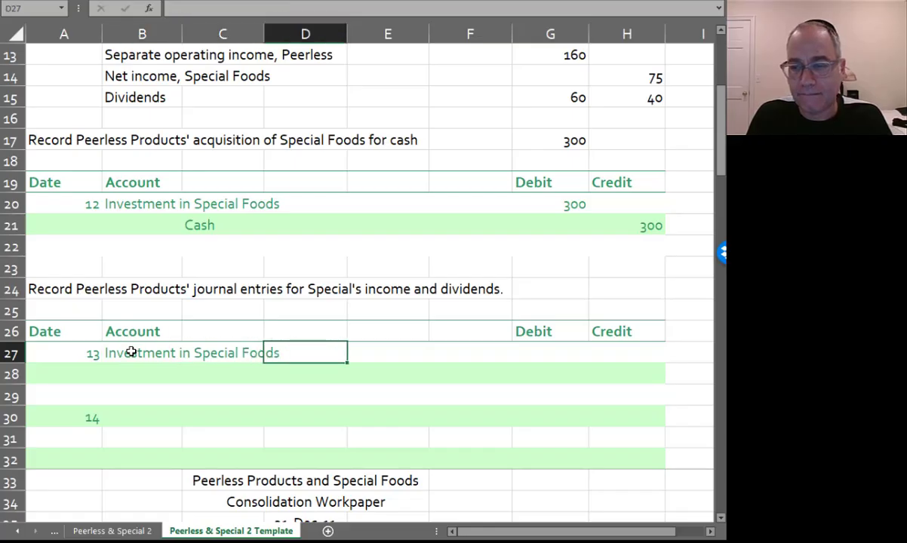
text(=)
scroll(130, 351, up, 4)
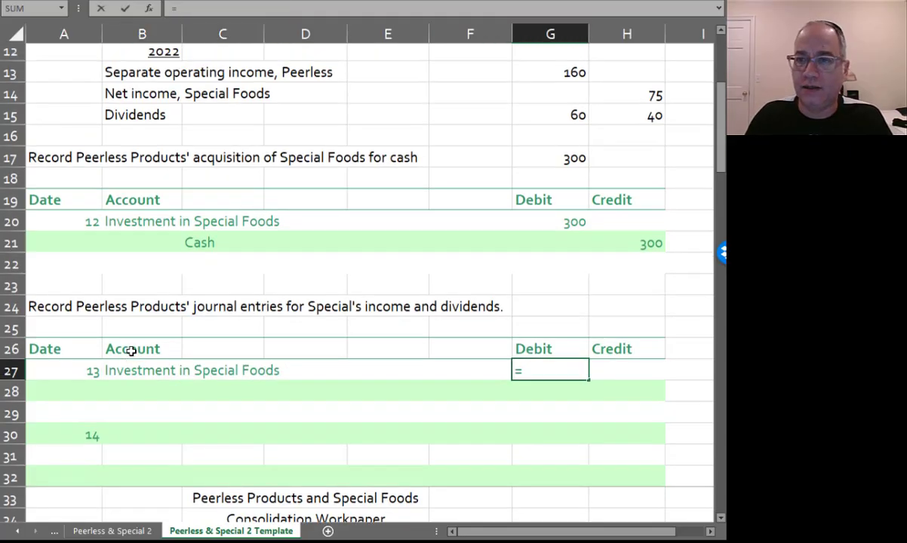
click(635, 264)
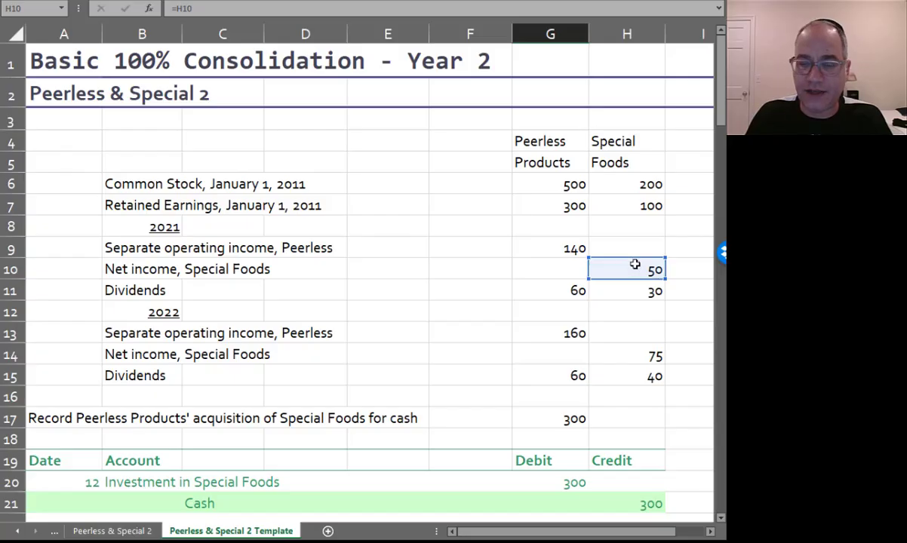
key(Return)
Credit Income from Special Foods 50 in row 28, linked to the debit amount above
text(In)
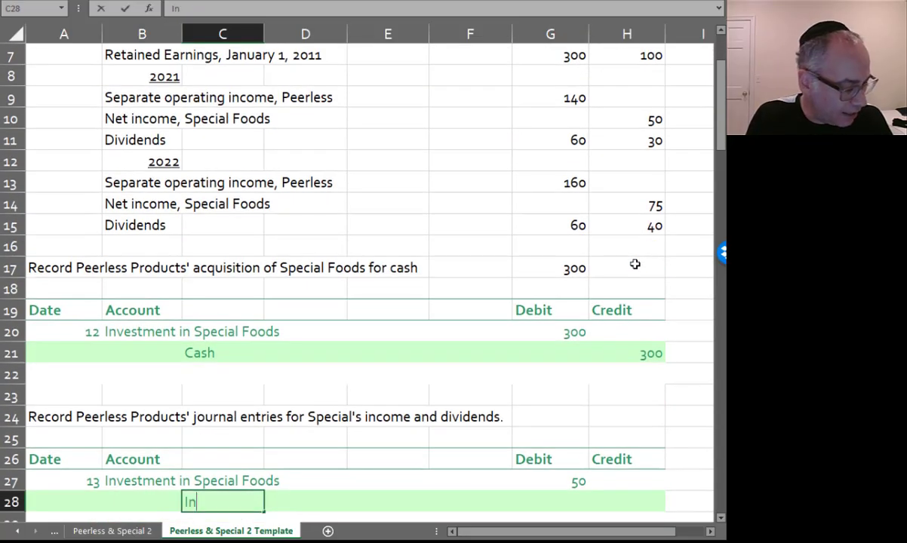
text(come from Special Foods)
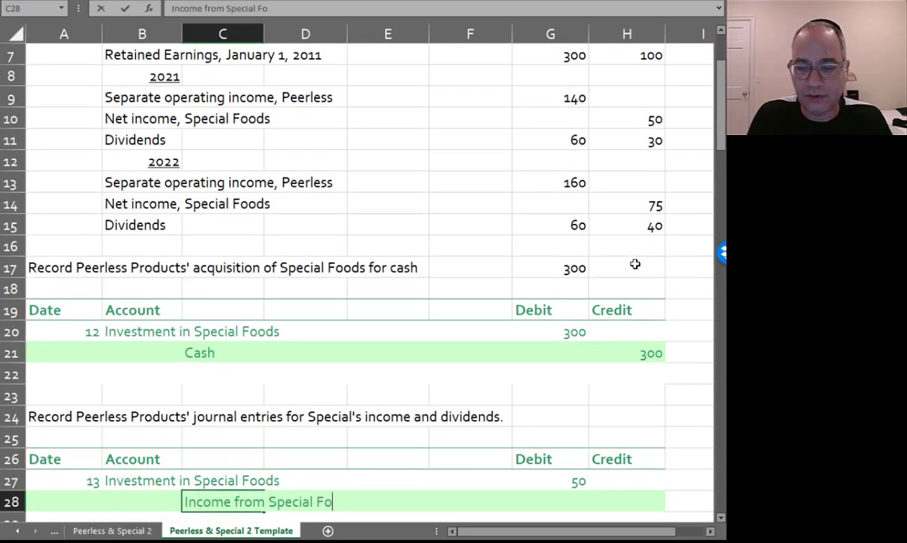
key(Tab)
key(Tab)
key(Tab)
key(Tab)
key(Tab)
text(=)
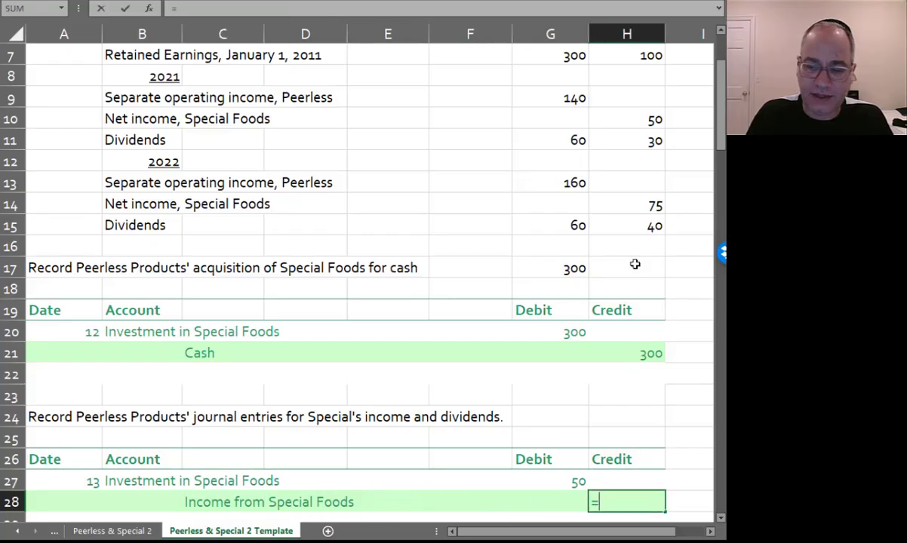
key(Up)
key(Left)
key(Return)
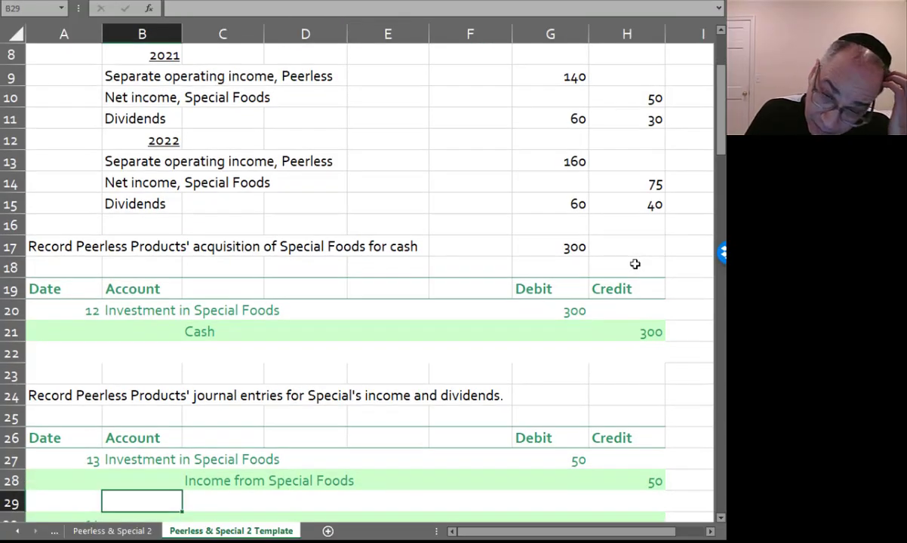
key(Down)
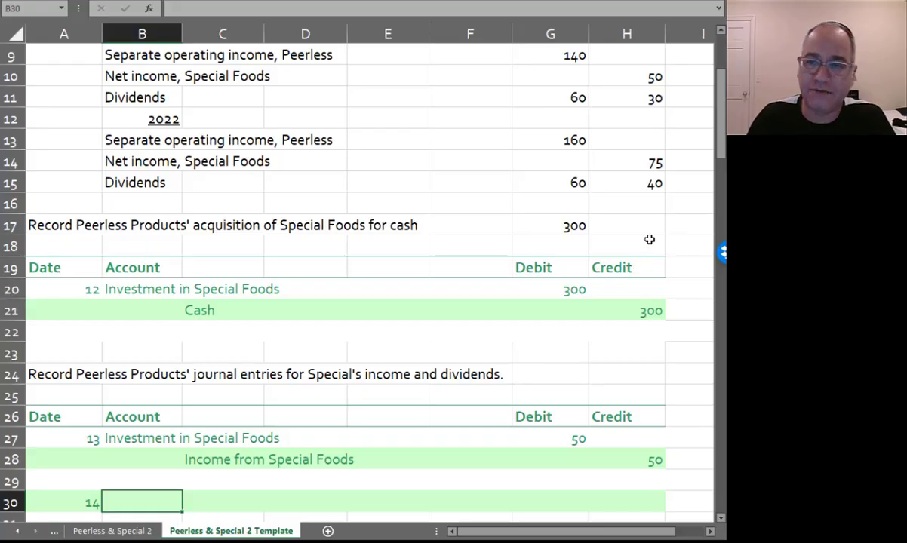
Debit Cash in entry 14, linked to Special's 2021 dividends of 30
scroll(490, 250, up, 2)
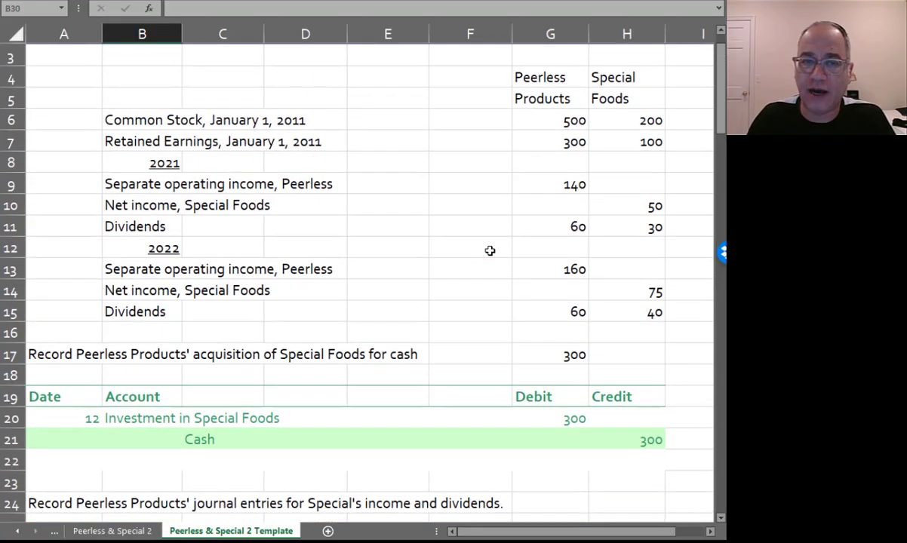
click(634, 227)
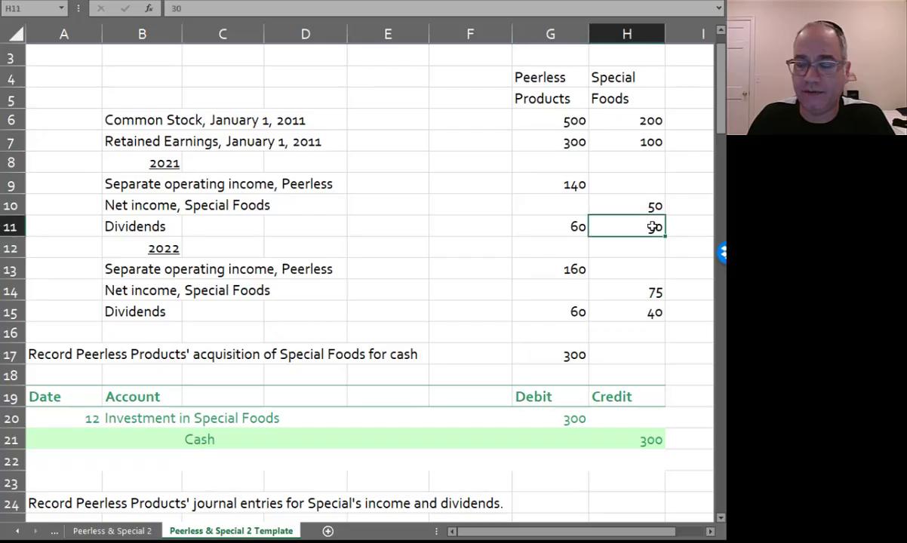
scroll(645, 302, down, 4)
click(156, 376)
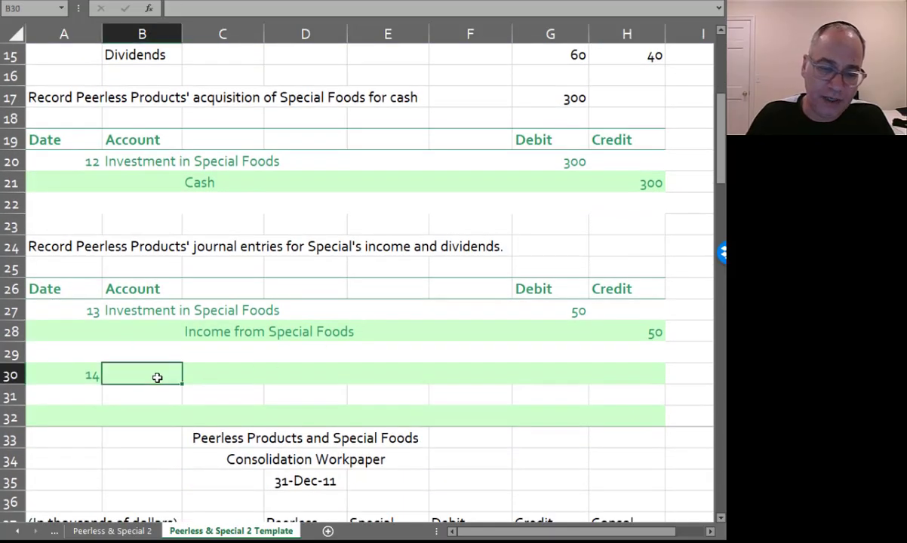
text(Cash)
key(Right)
key(Right)
key(Right)
key(Right)
key(Right)
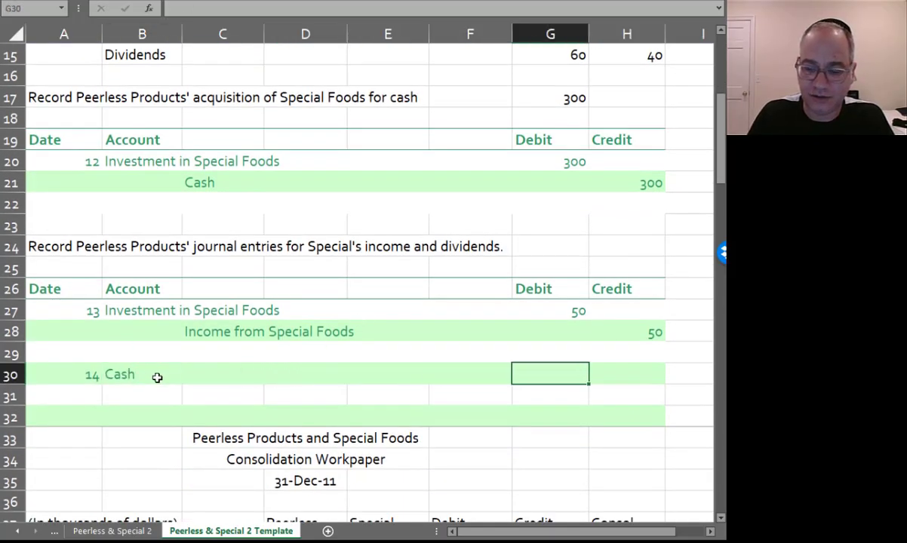
text(=)
scroll(439, 312, up, 5)
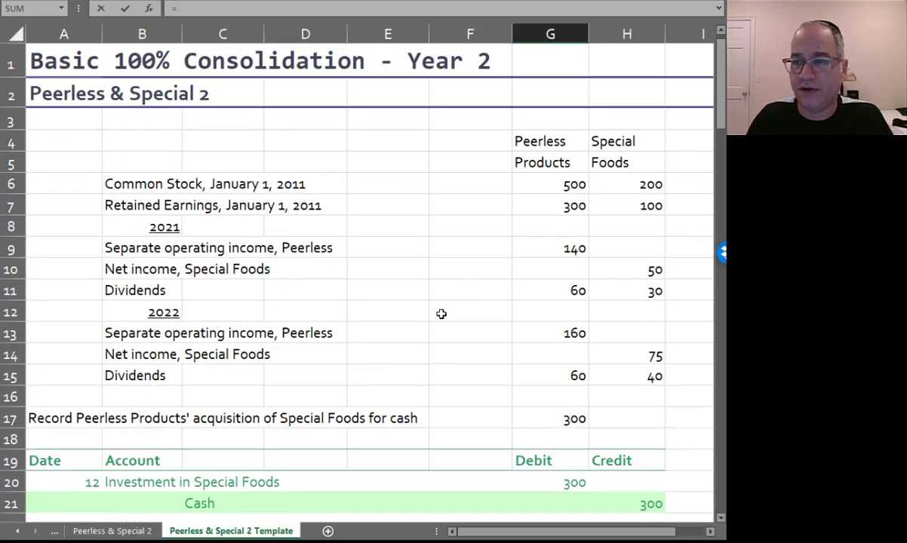
click(604, 296)
key(Return)
Credit Investment in Special Foods 30 in row 31, linked to the Cash debit
key(Right)
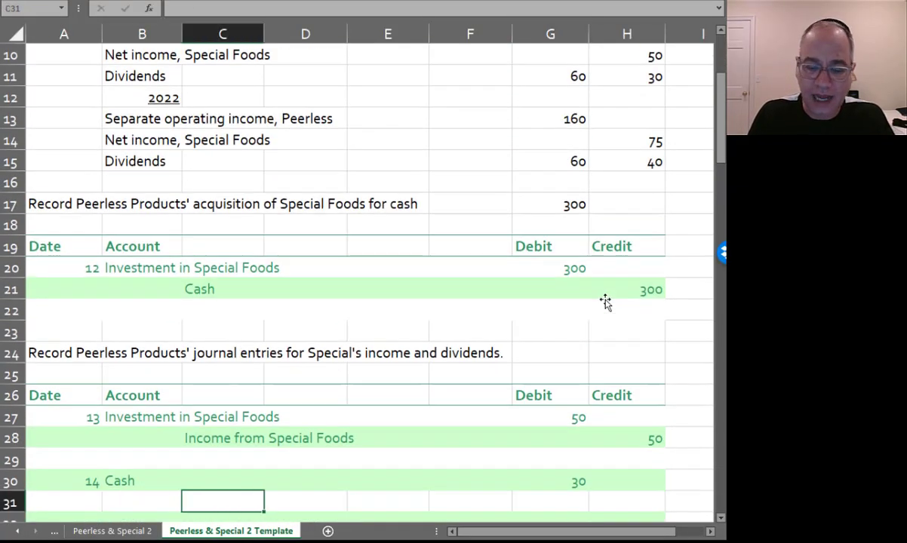
text(Investment in Speci)
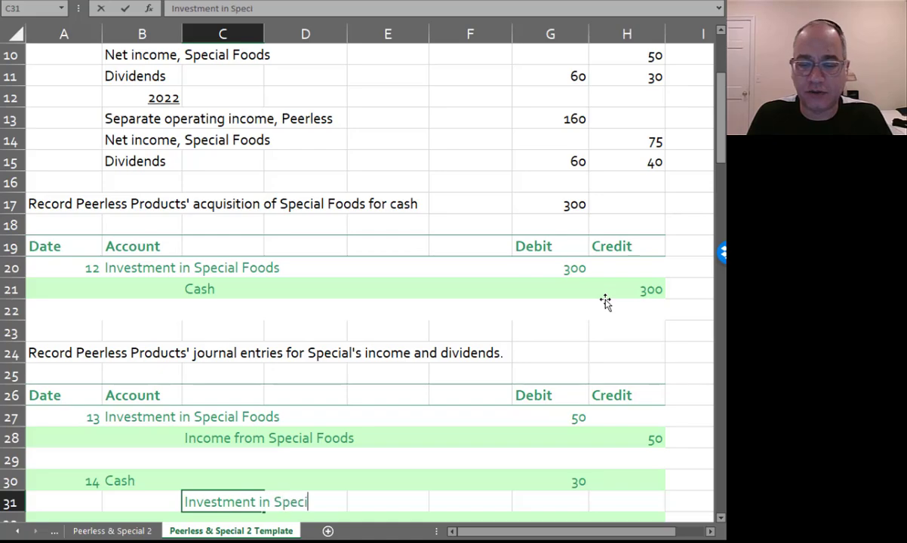
text(al Foods)
key(Right)
key(Right)
key(Right)
key(Right)
key(Right)
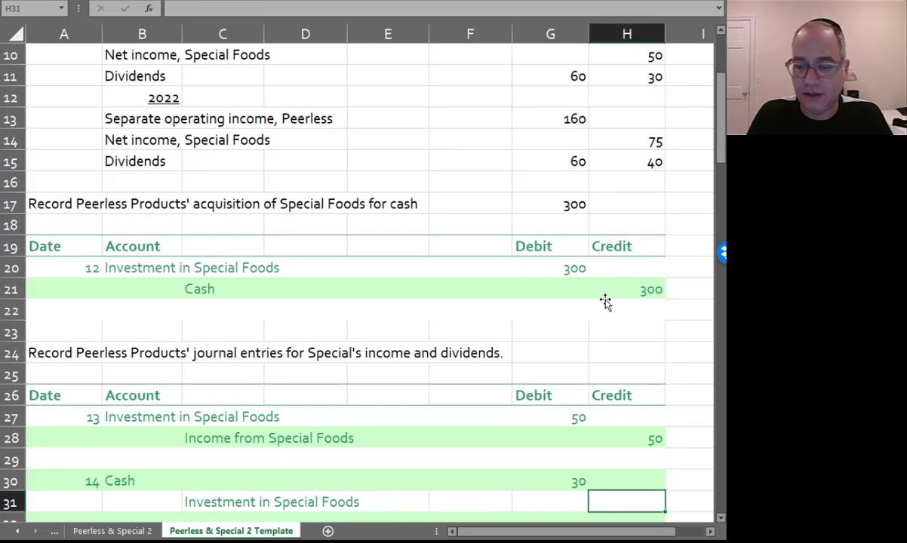
text(=)
key(Up)
key(Left)
key(Return)
key(Left)
key(Left)
key(Left)
key(Left)
key(Left)
key(Left)
key(Down)
key(Down)
key(Down)
key(Down)
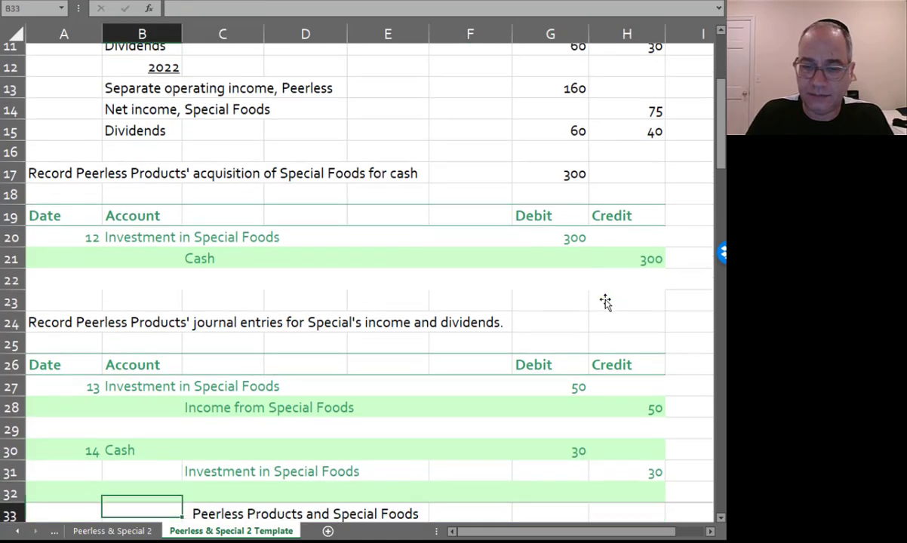
key(Down)
key(Down)
key(Down)
key(Down)
key(Down)
key(Down)
key(Down)
key(Down)
key(Down)
key(Down)
key(Down)
key(Down)
key(Down)
key(Down)
key(Down)
key(Down)
key(Down)
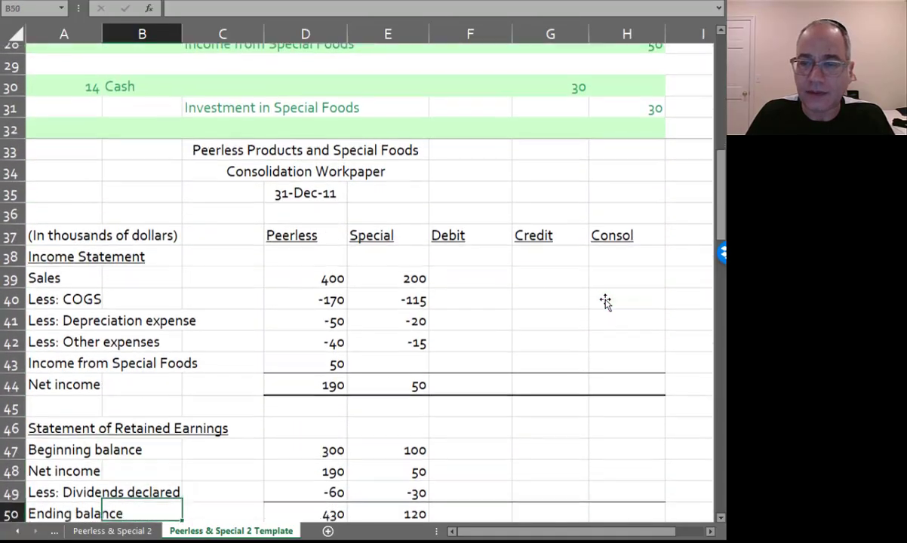
Edit the workpaper date in D35 from 12/31/2011 to 12/31/2021, shown as 31-Dec-21
key(Down)
key(Down)
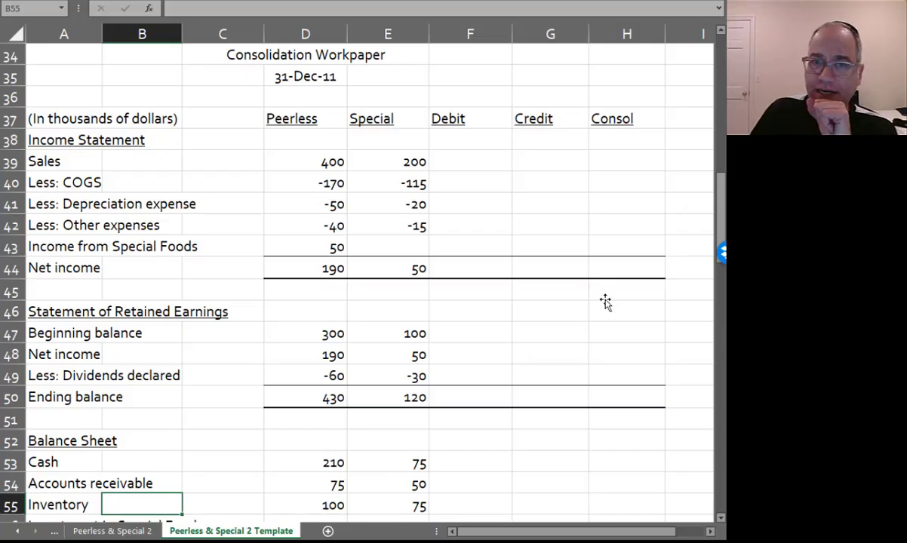
click(305, 77)
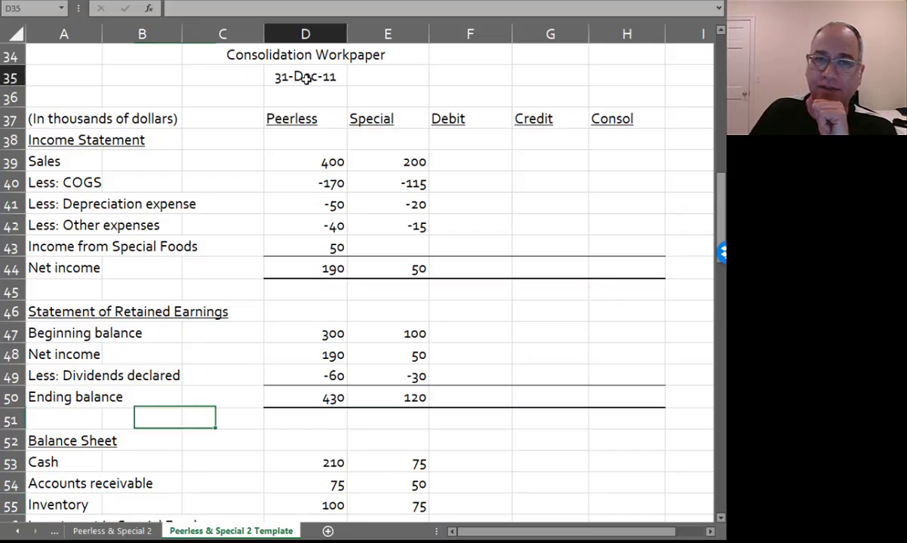
click(215, 8)
key(BackSpace)
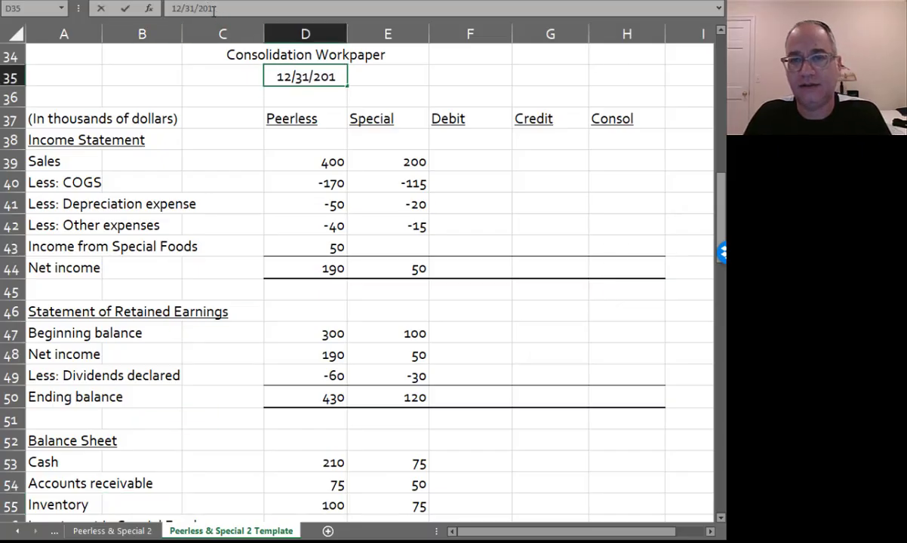
key(Return)
click(294, 79)
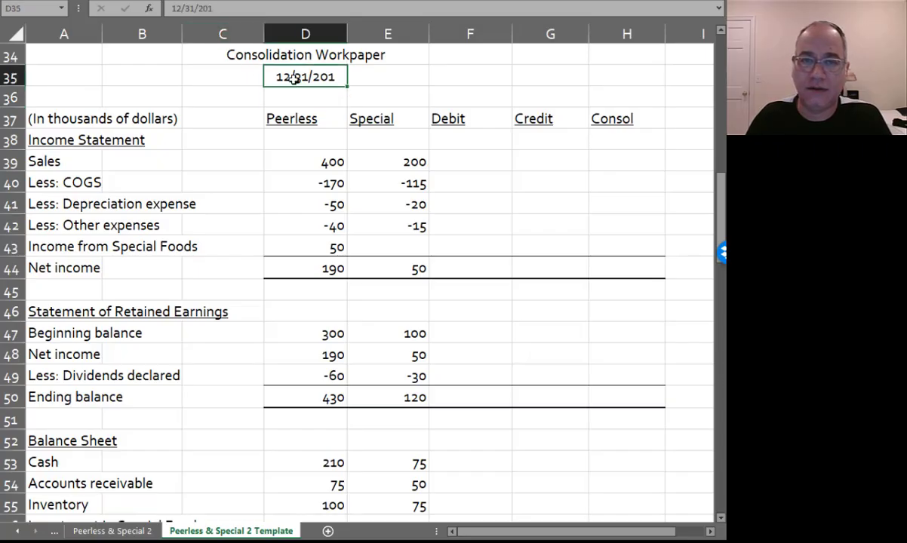
click(208, 7)
text(2)
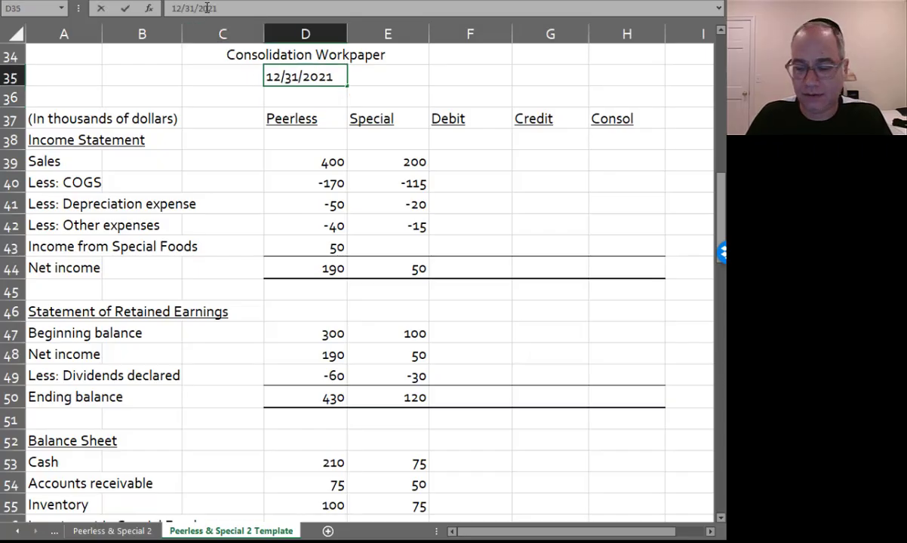
key(Return)
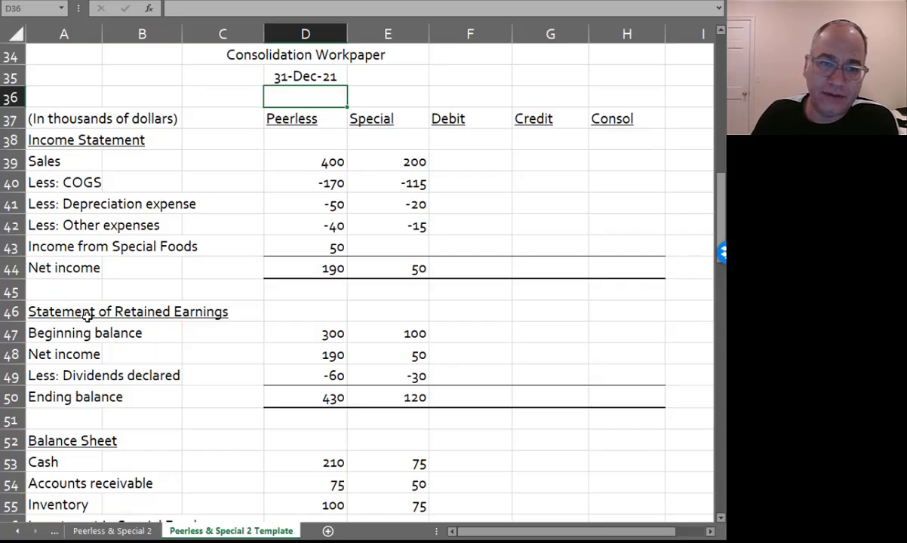
scroll(97, 393, down, 6)
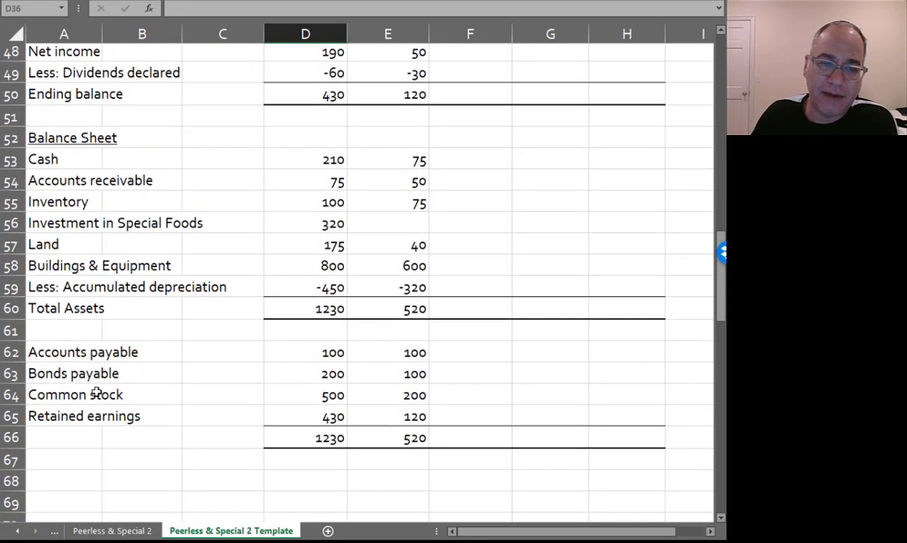
scroll(96, 393, up, 6)
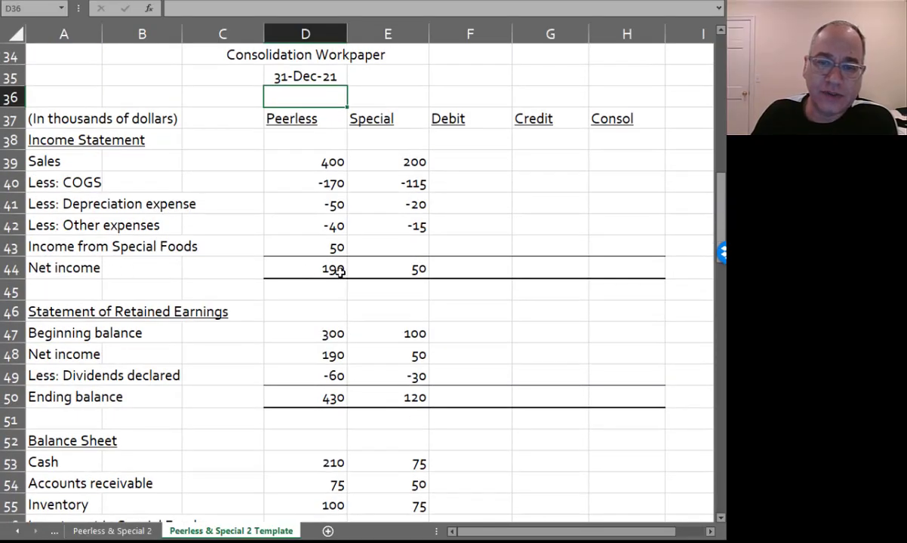
click(310, 269)
click(281, 334)
click(293, 361)
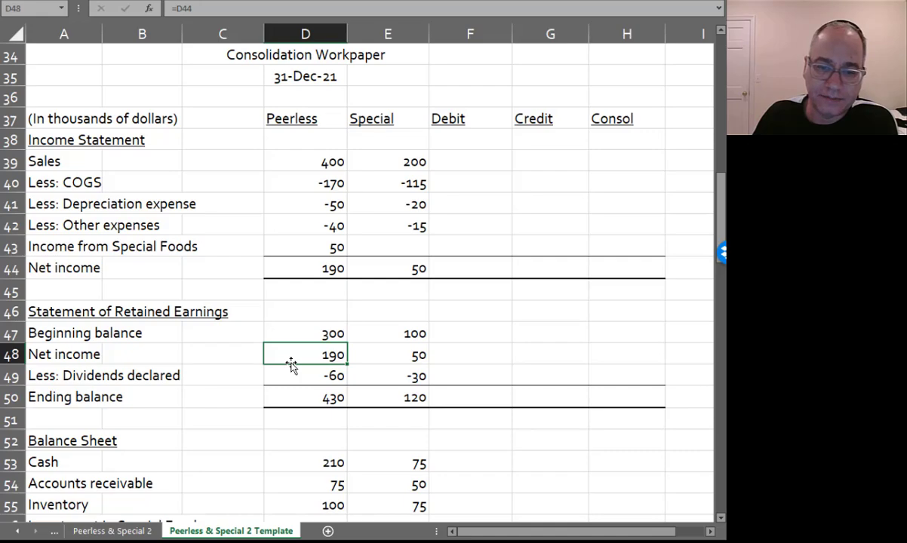
scroll(291, 365, down, 4)
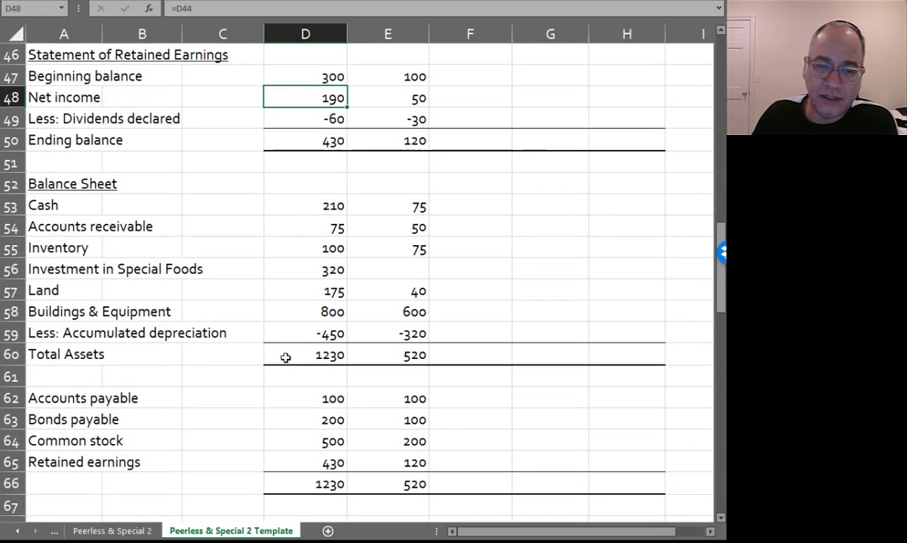
click(296, 135)
click(309, 471)
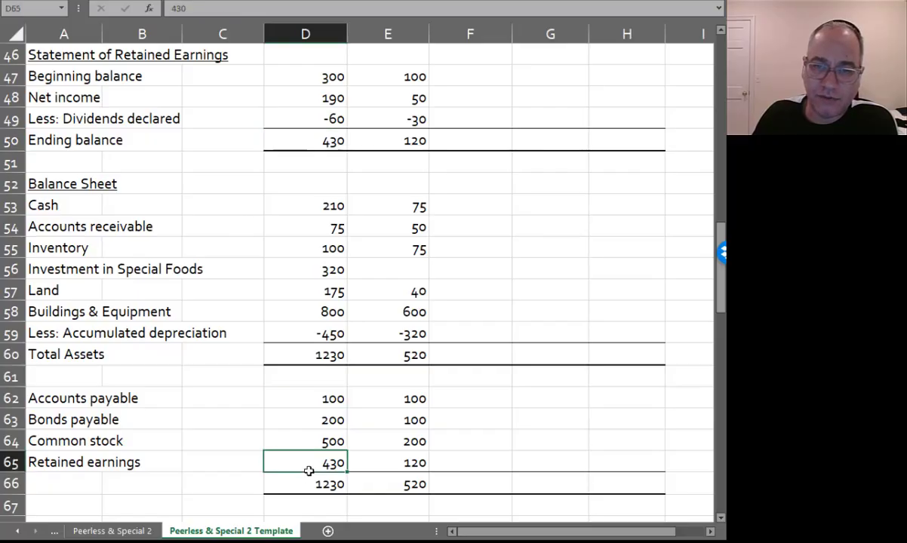
scroll(310, 466, up, 5)
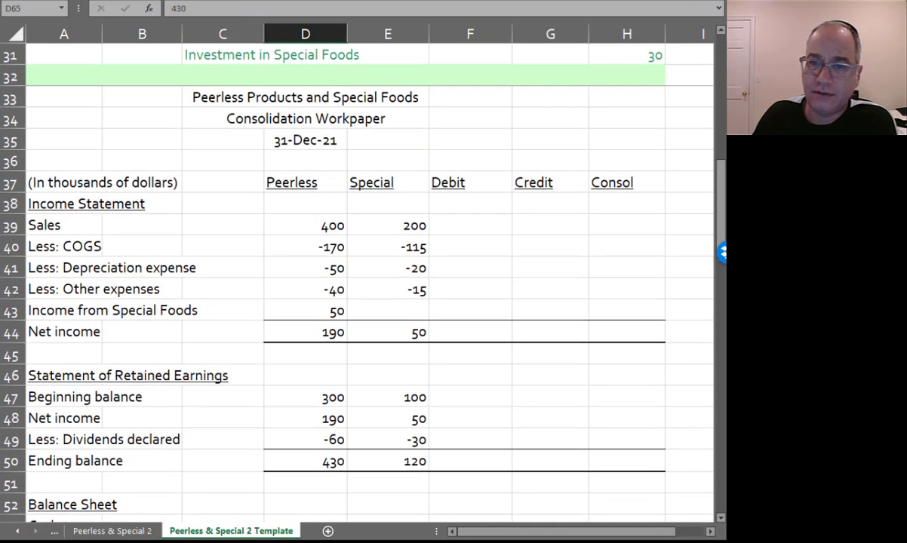
scroll(324, 438, down, 5)
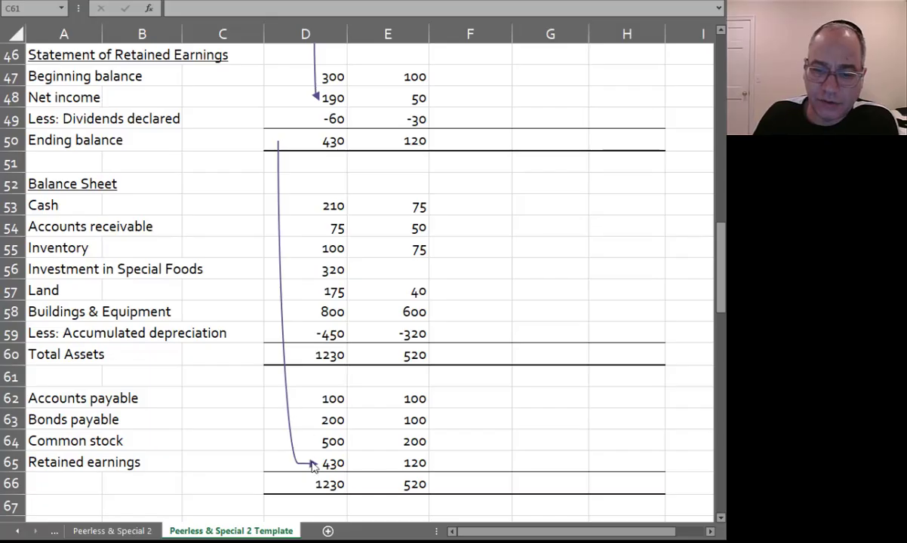
scroll(303, 392, up, 5)
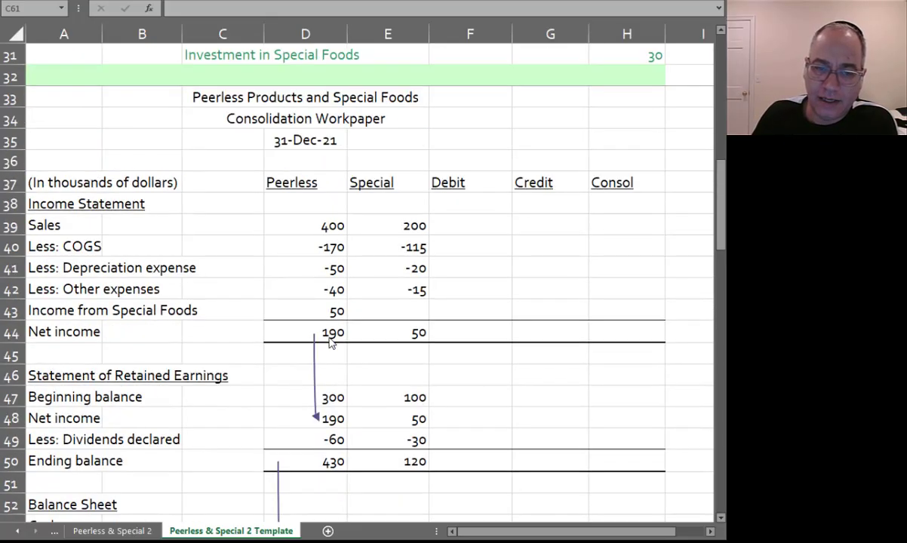
scroll(317, 419, down, 4)
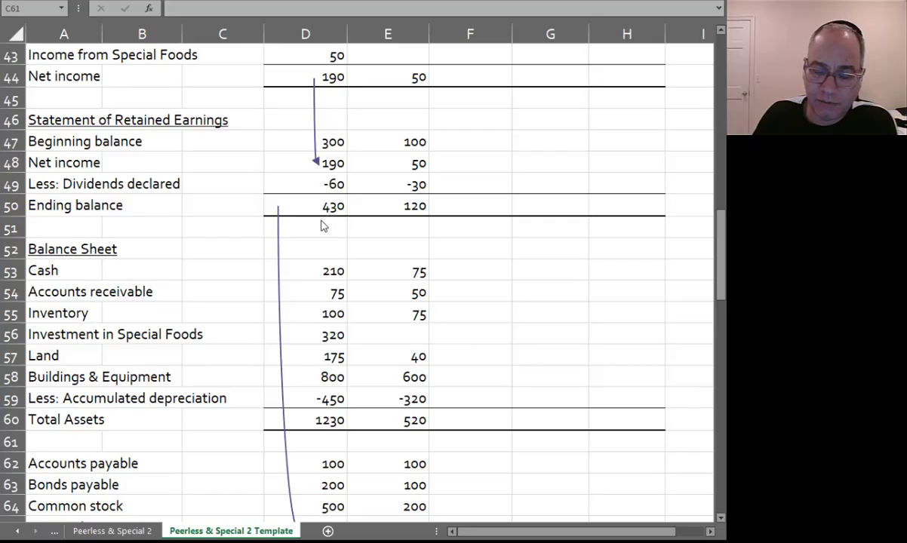
scroll(317, 259, down, 3)
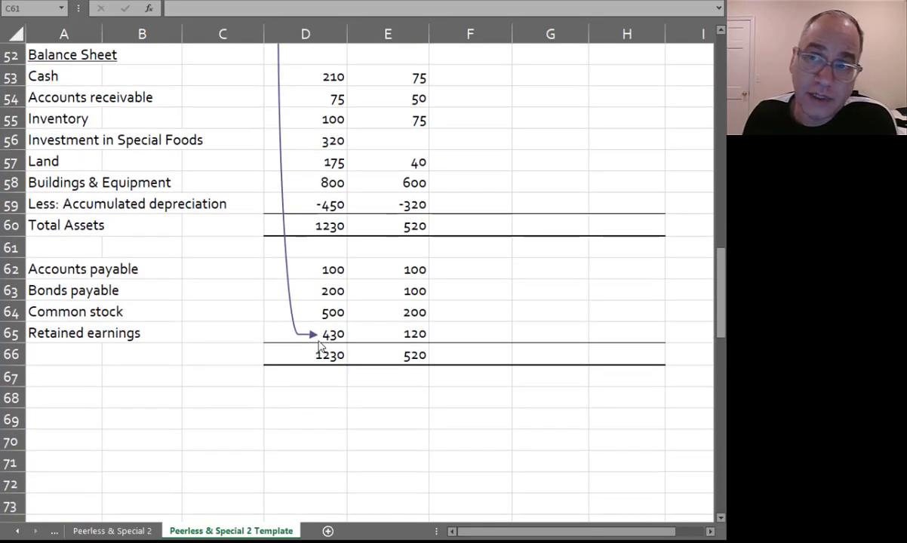
scroll(319, 345, up, 5)
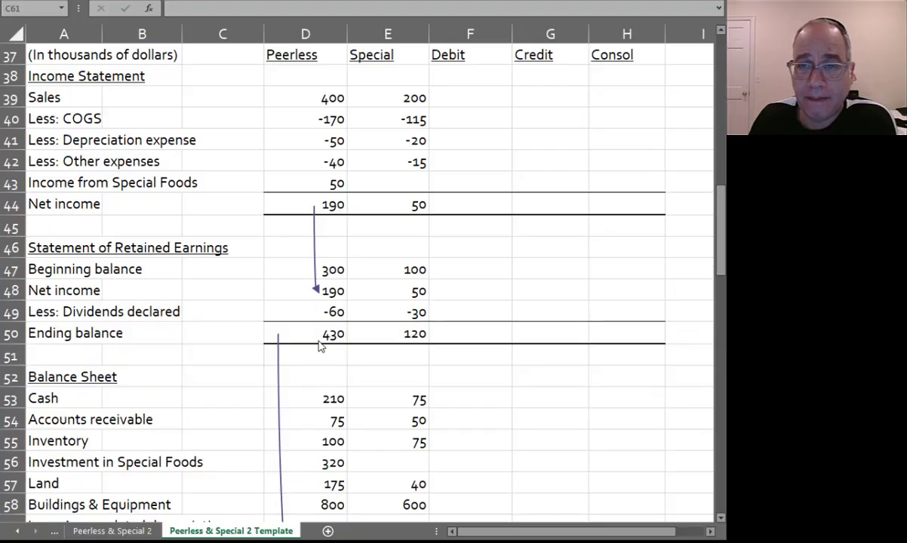
scroll(320, 346, up, 1)
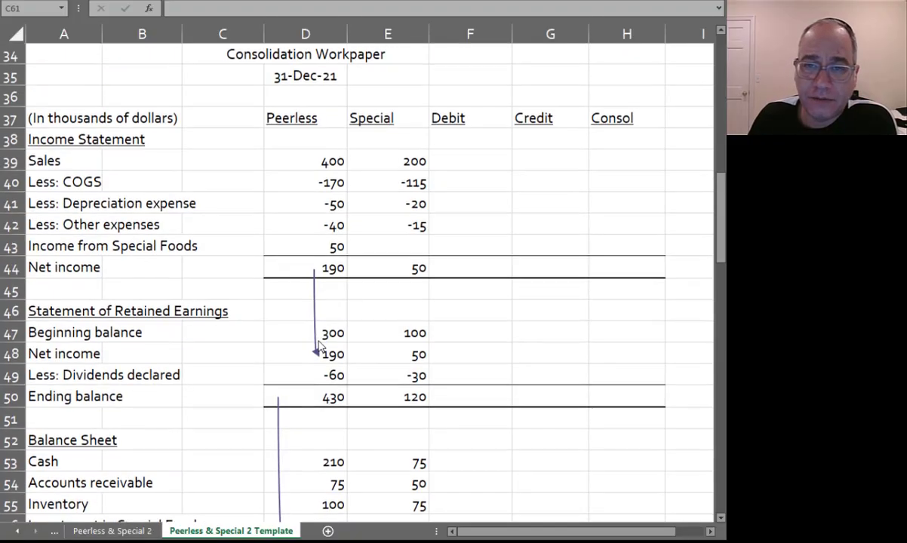
Type the signs '+, '+, '-, '+ into D38:G38 for Peerless, Special, Debit and Credit
click(315, 143)
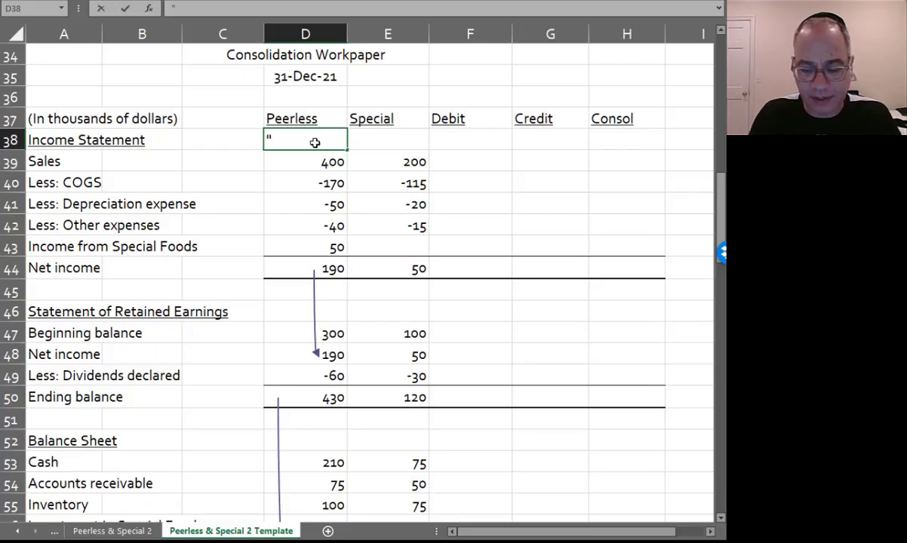
key(Right)
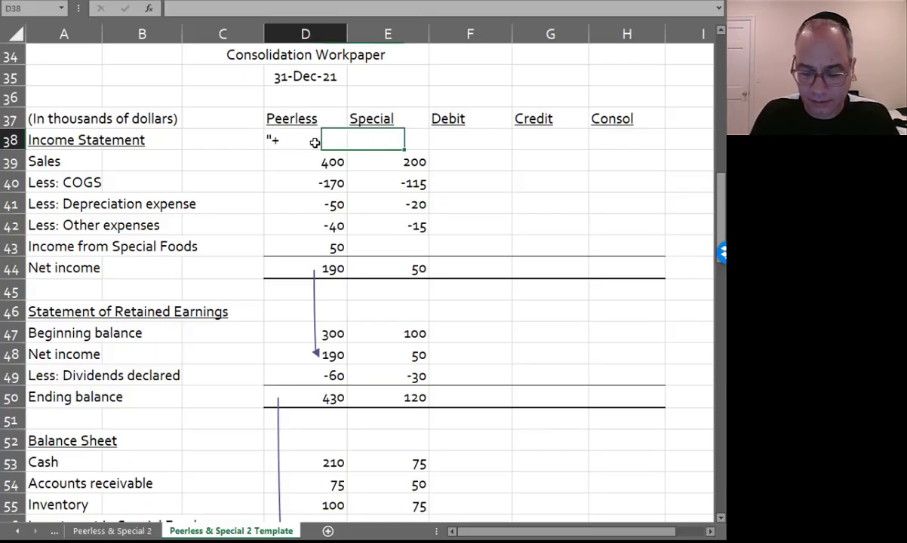
key(Left)
key(Left)
key(Right)
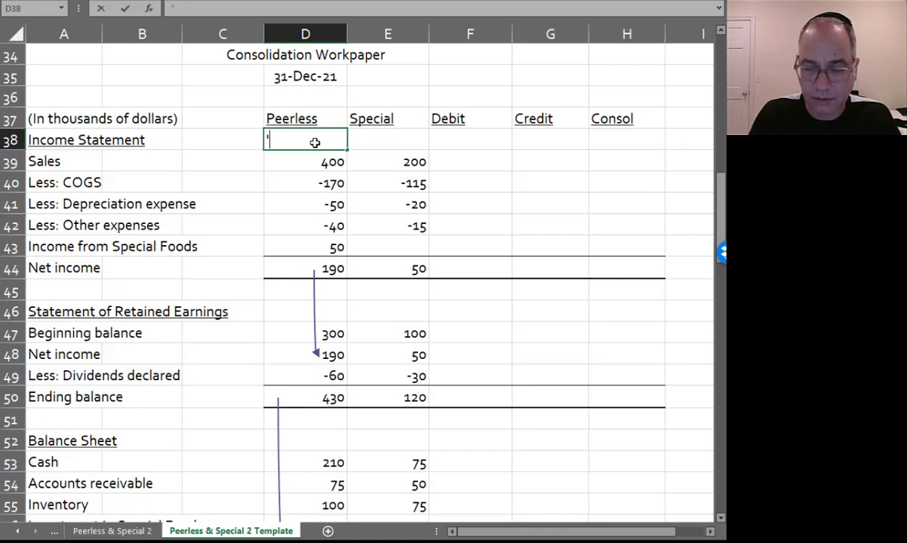
key(Tab)
text('+)
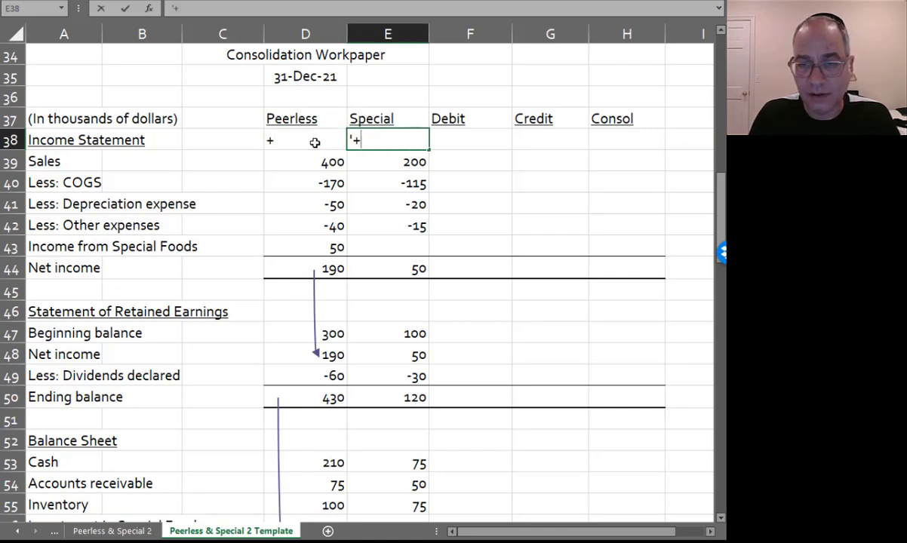
key(Tab)
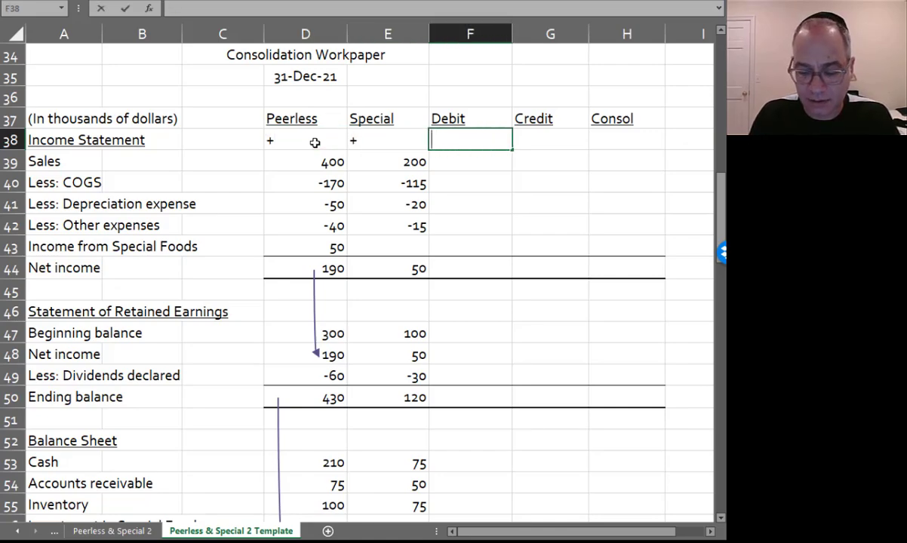
text('-)
key(Tab)
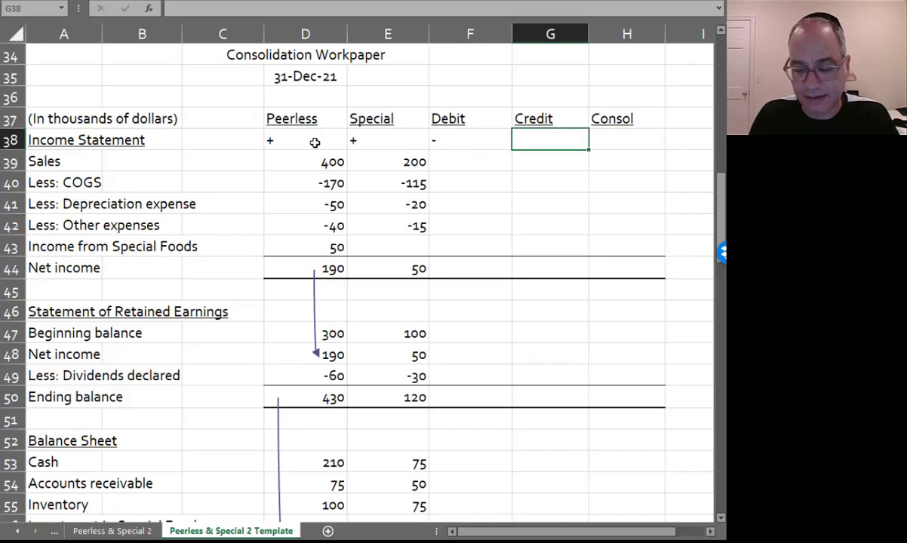
text('+)
key(Tab)
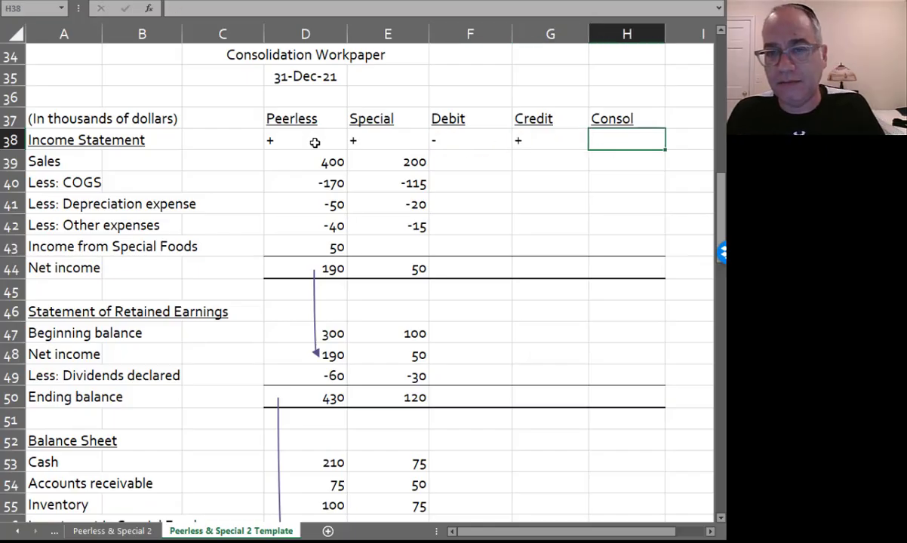
Restore the minus sign for Debit, add = for Consol in H38, and select D38:H38
key(Left)
key(Left)
text('+)
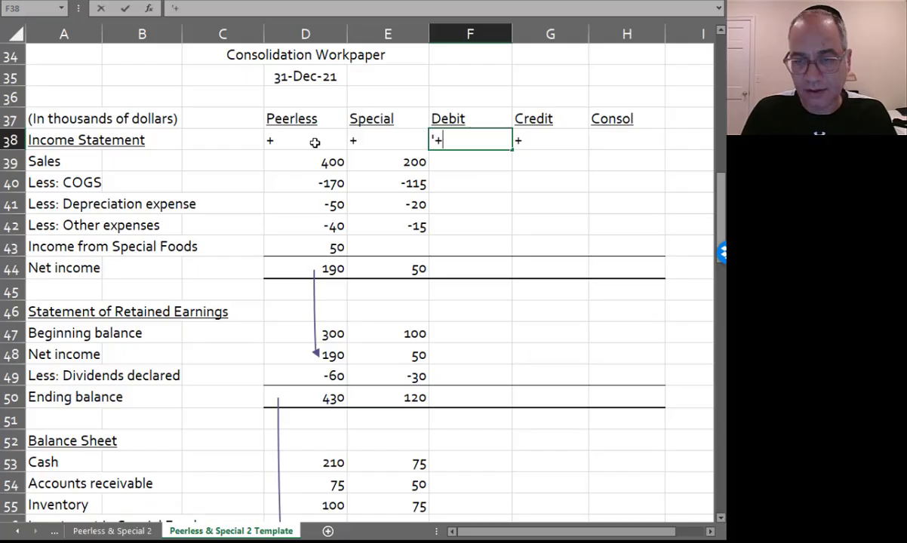
key(Tab)
key(Left)
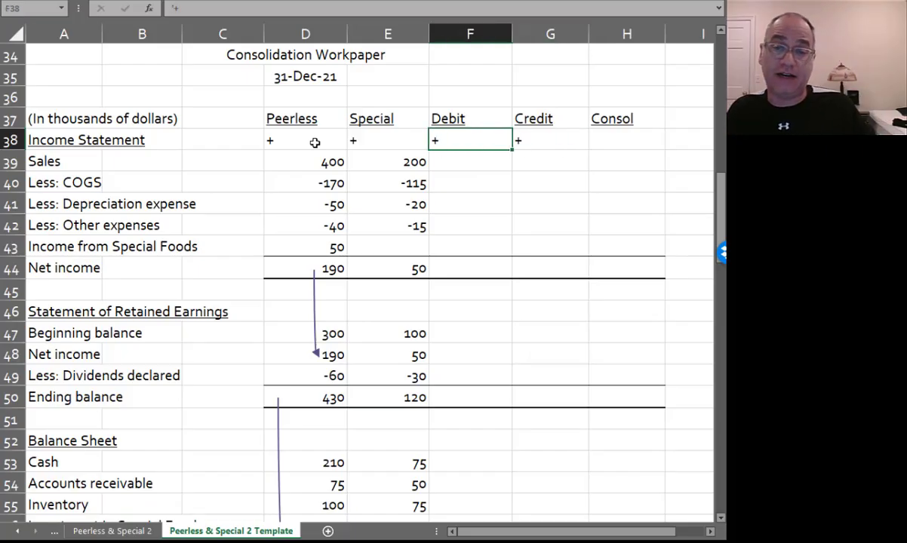
text('-)
key(Tab)
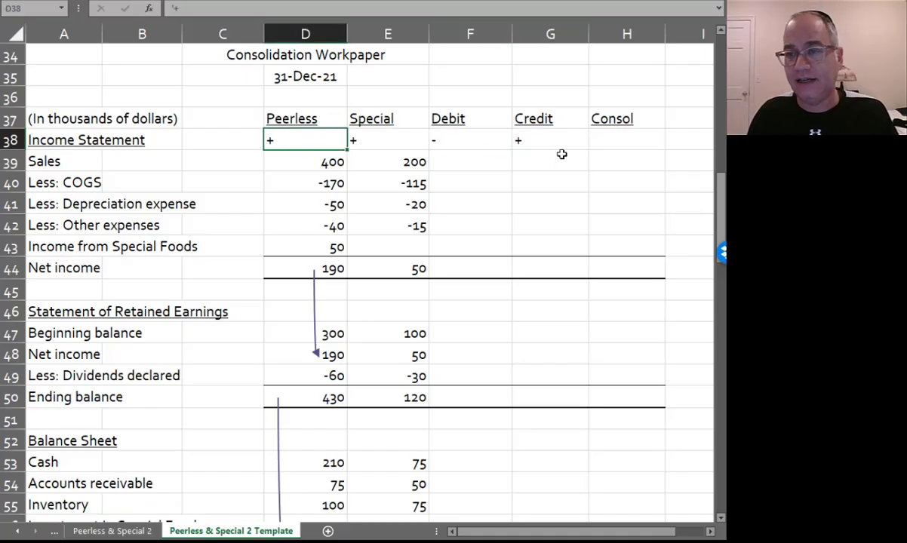
click(598, 143)
text(')
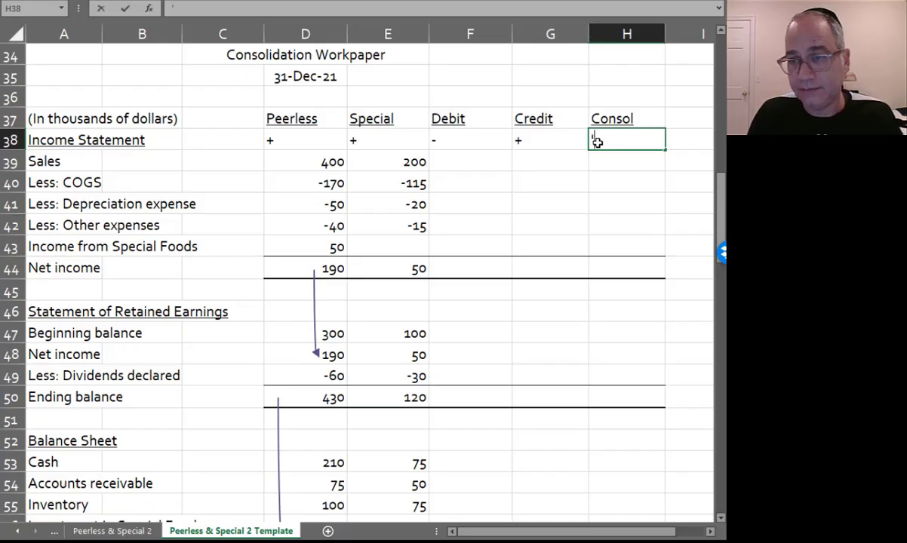
key(Return)
drag(597, 143, 289, 133)
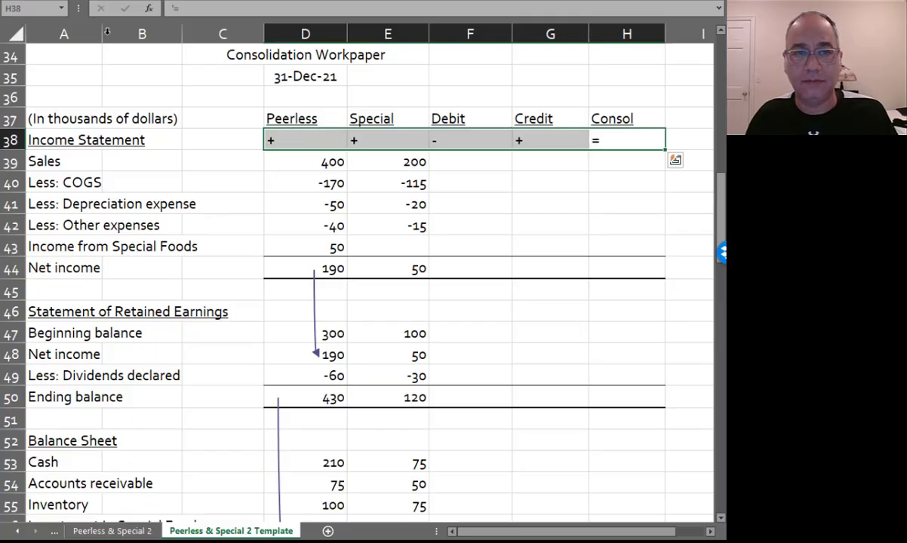
Colour the D38:H38 sign markers red and centre them in their cells
click(74, 2)
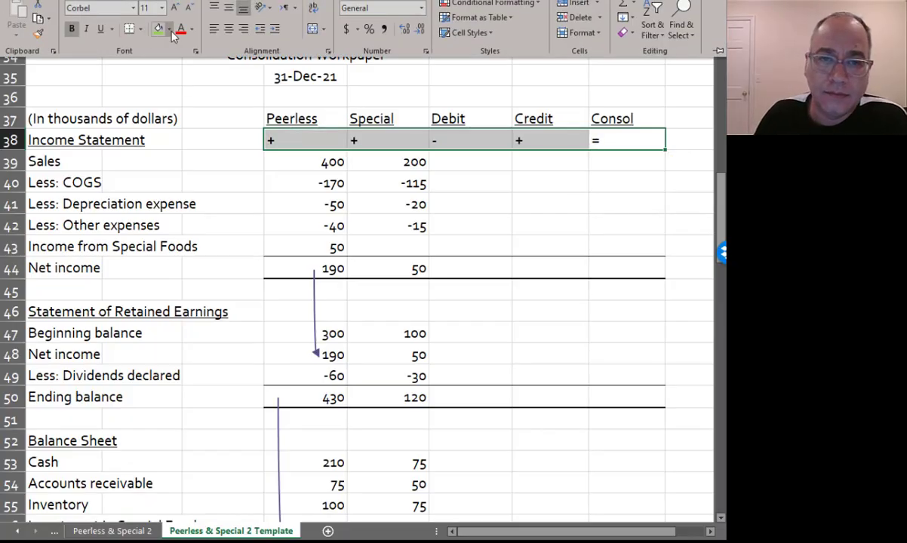
click(181, 29)
click(229, 29)
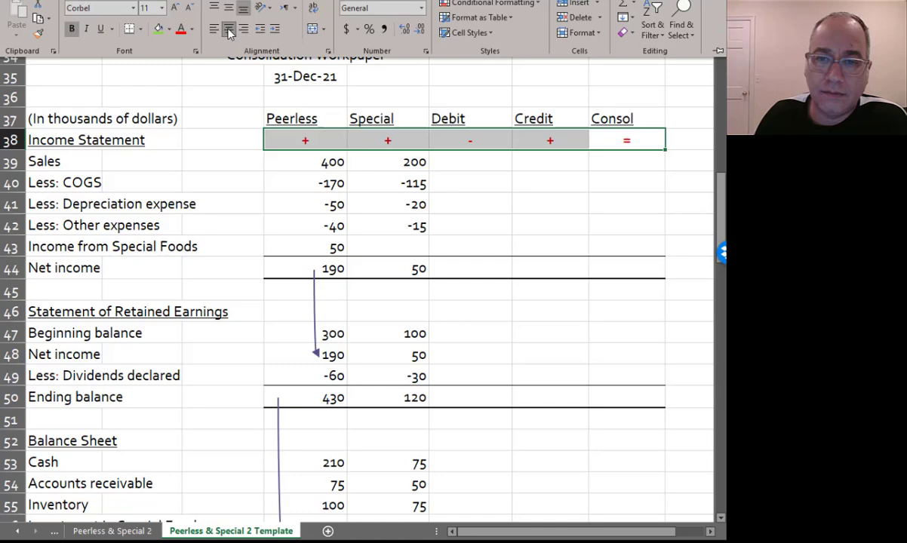
click(556, 150)
click(537, 203)
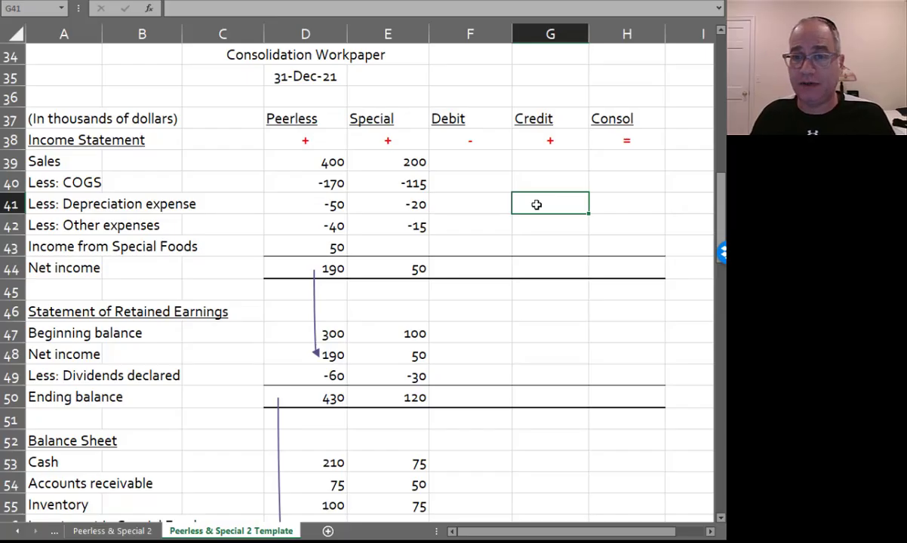
drag(335, 202, 331, 221)
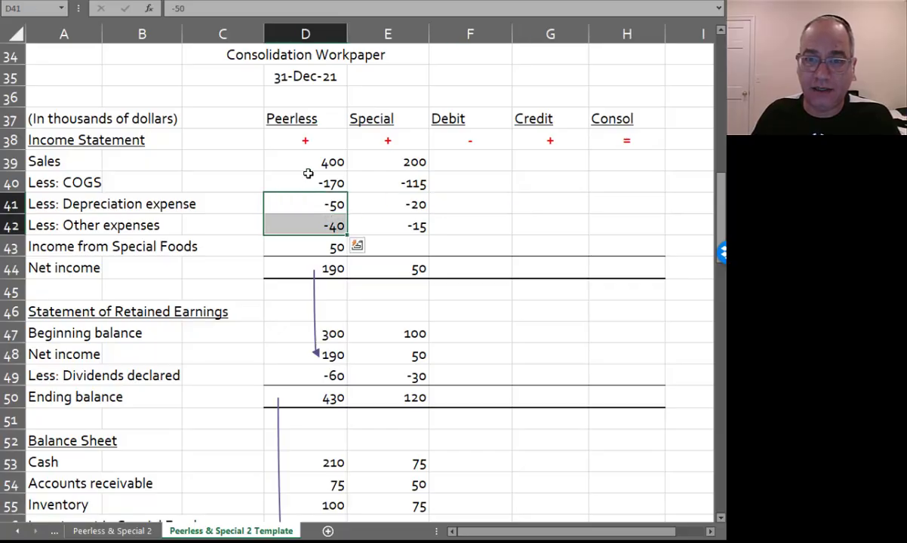
Copy the D38:H38 signs into the Statement of Retained Earnings header row 46
click(440, 165)
click(542, 169)
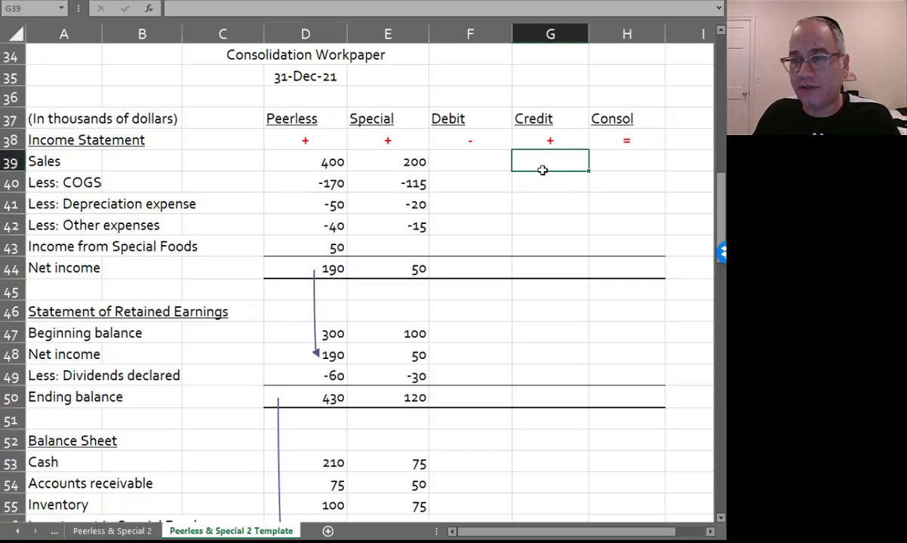
click(621, 165)
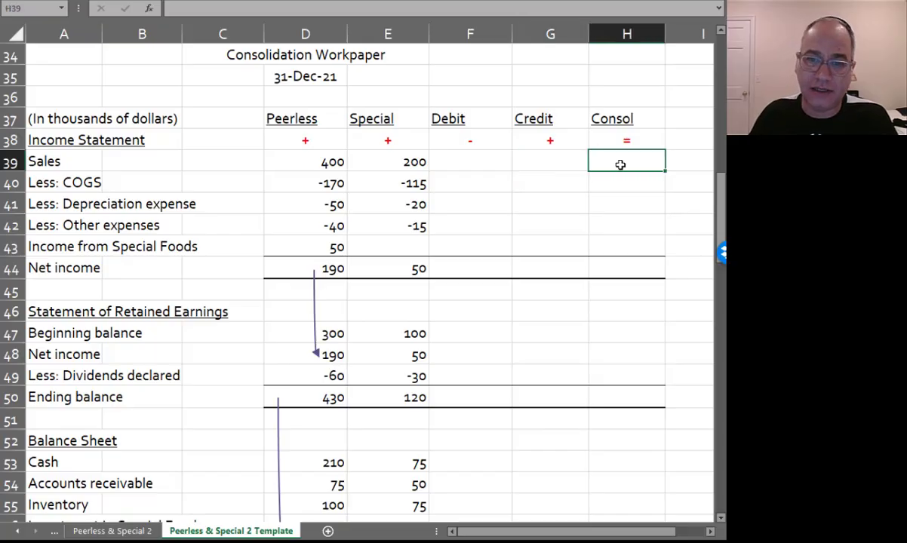
drag(304, 141, 611, 143)
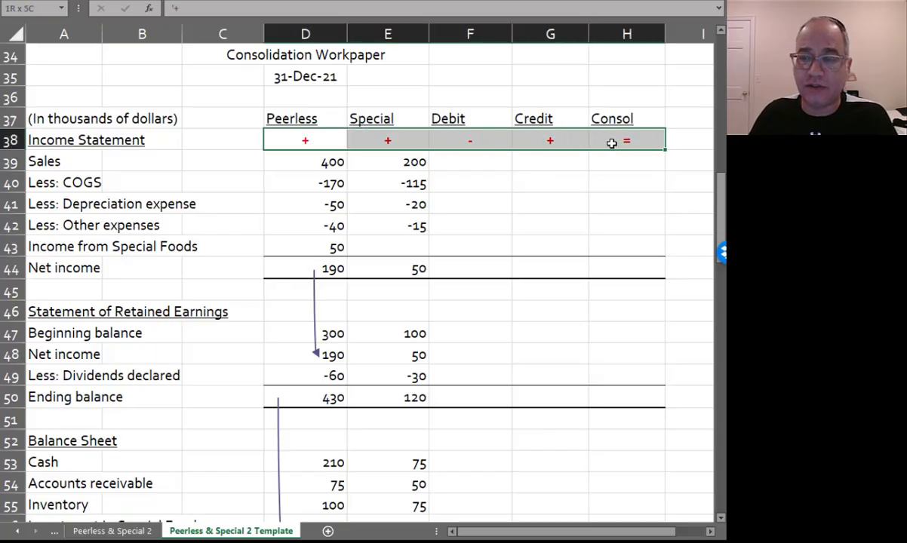
key(ctrl+c)
click(284, 314)
key(ctrl+v)
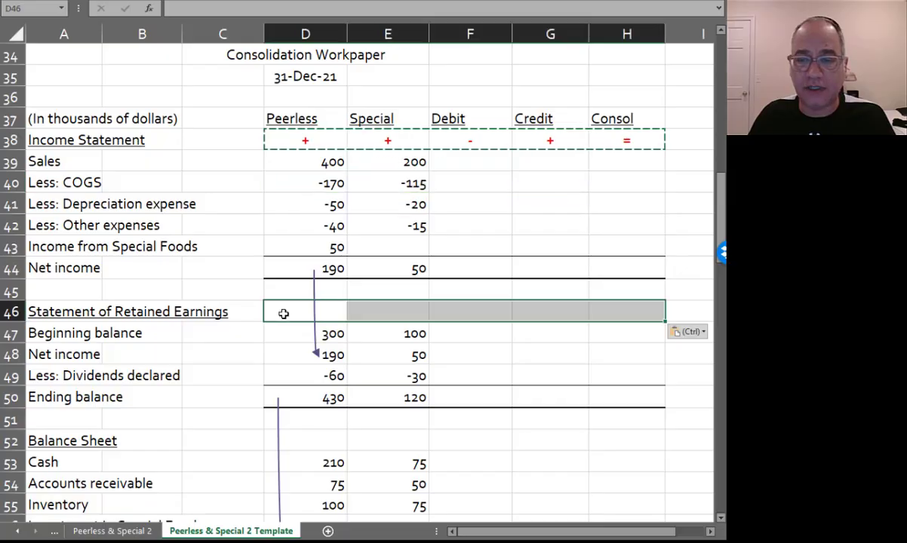
click(288, 311)
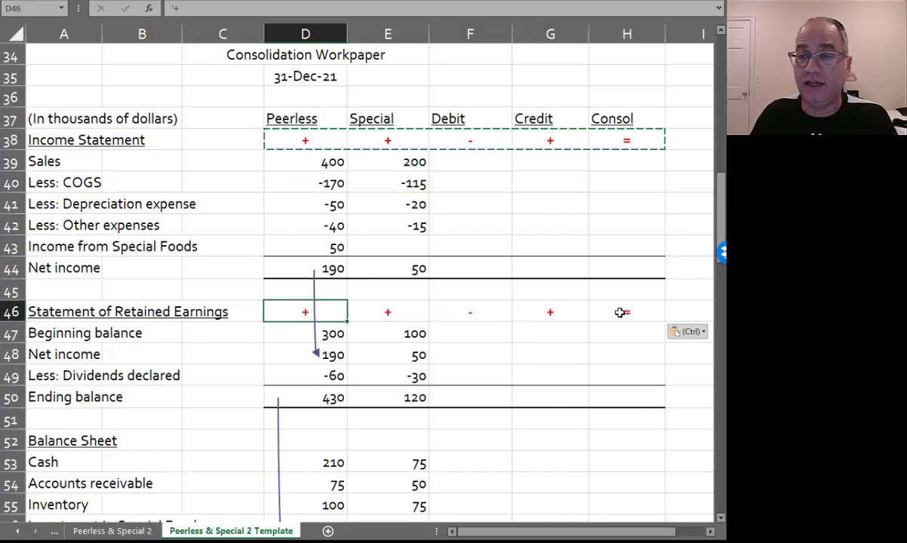
Copy the D46:H46 signs into the Balance Sheet header row 52
scroll(619, 311, down, 3)
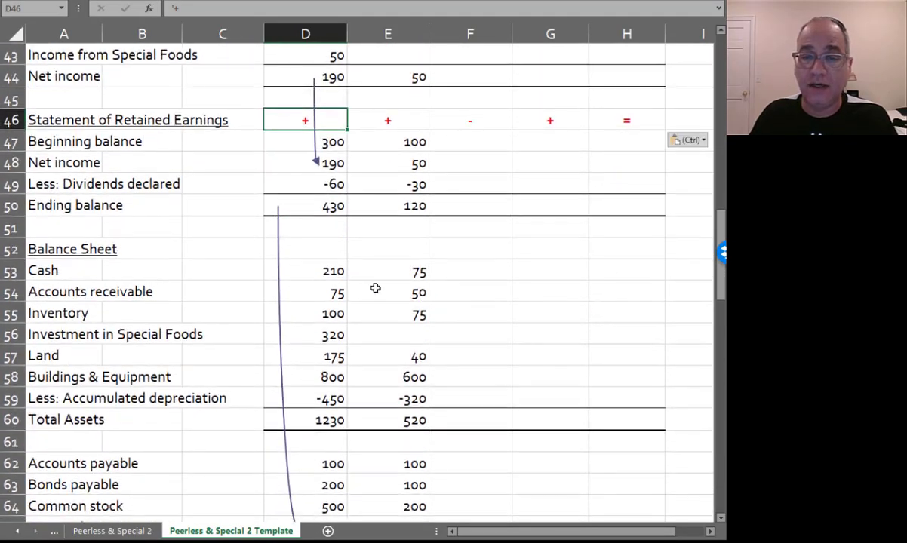
click(304, 244)
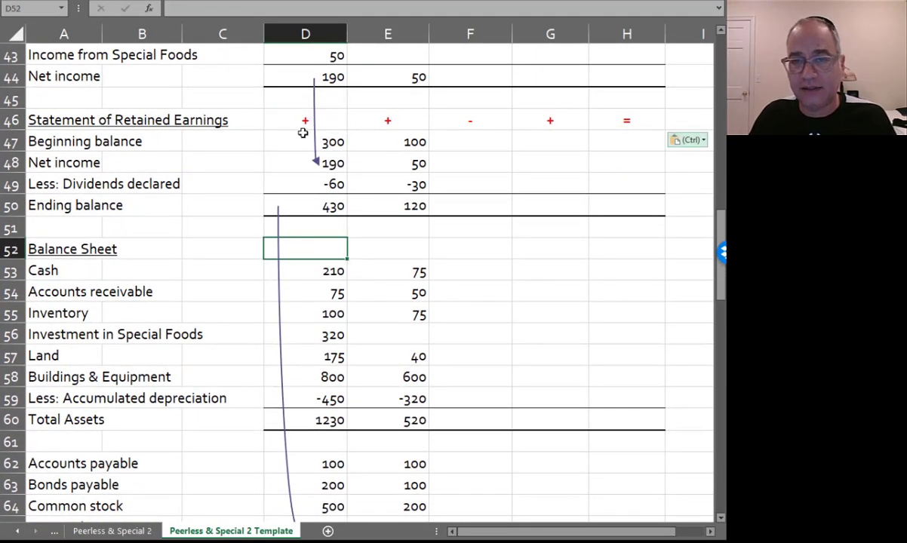
drag(283, 126, 606, 124)
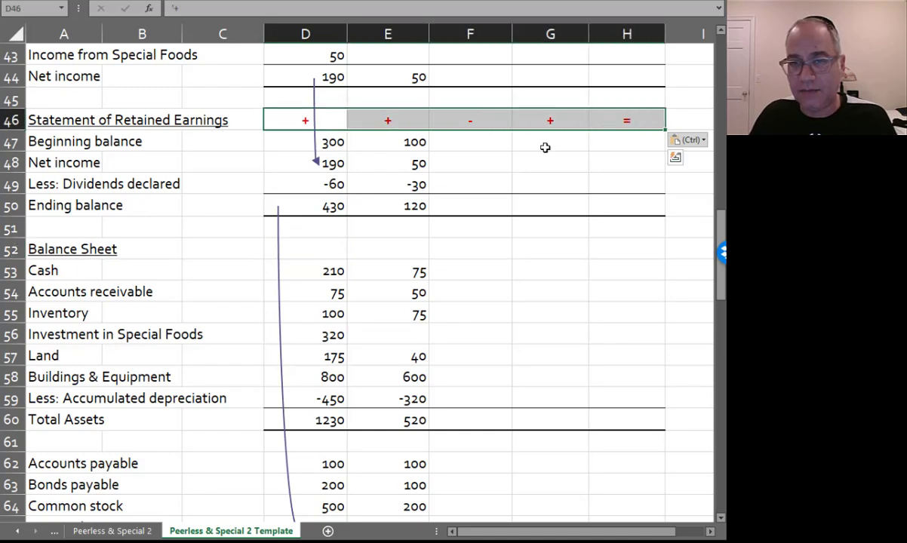
key(ctrl+c)
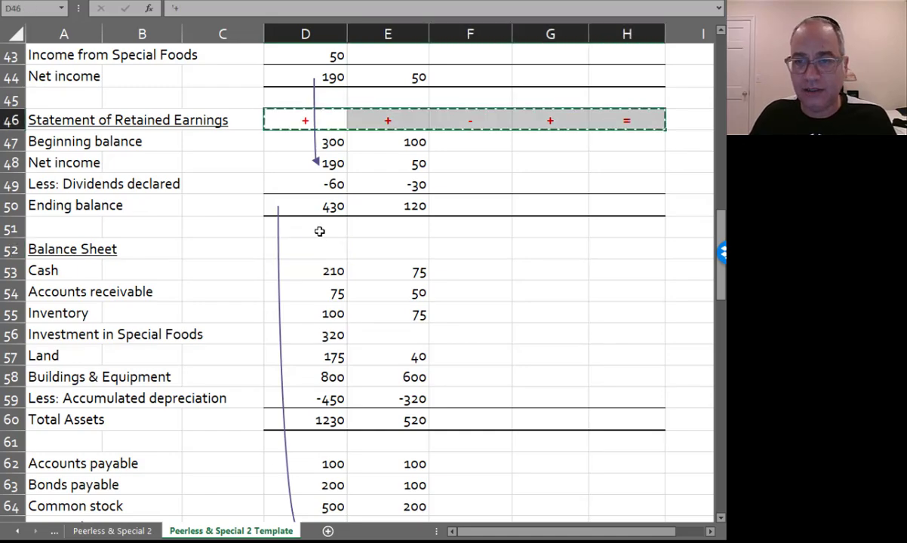
click(301, 249)
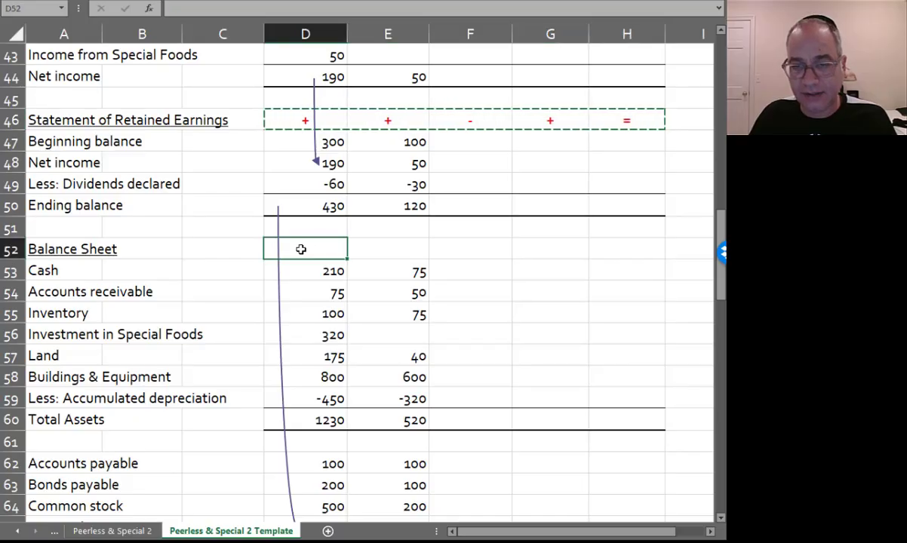
key(ctrl+v)
click(301, 249)
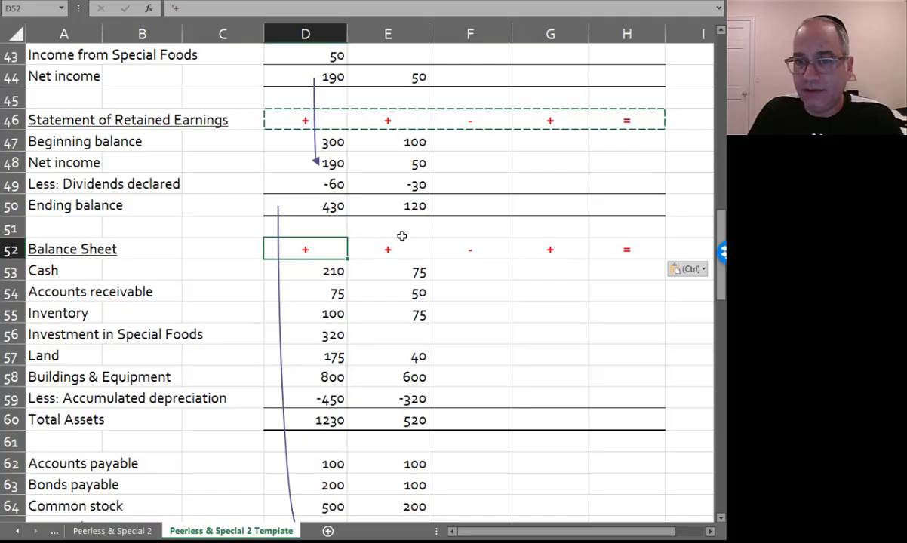
Change the Balance Sheet Debit and Credit signs in F52:G52 to + and =
click(470, 249)
text('+)
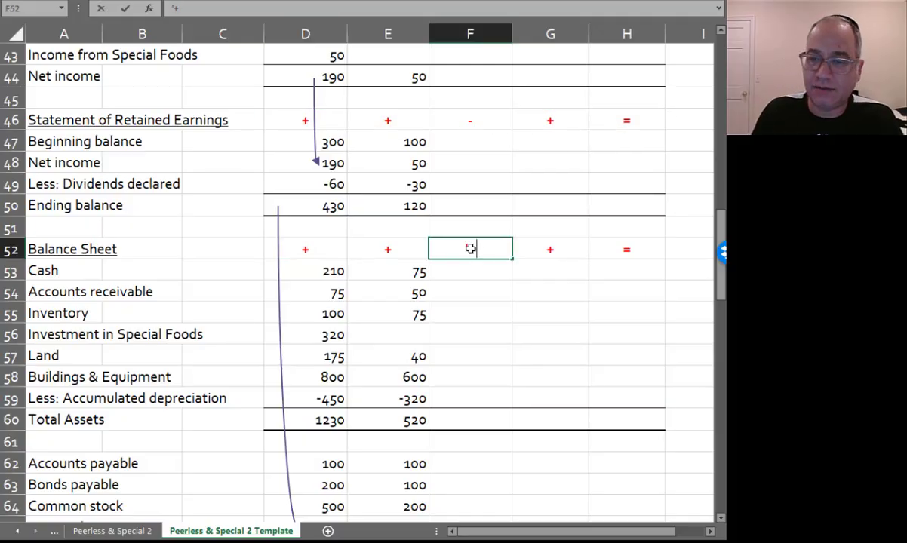
key(Tab)
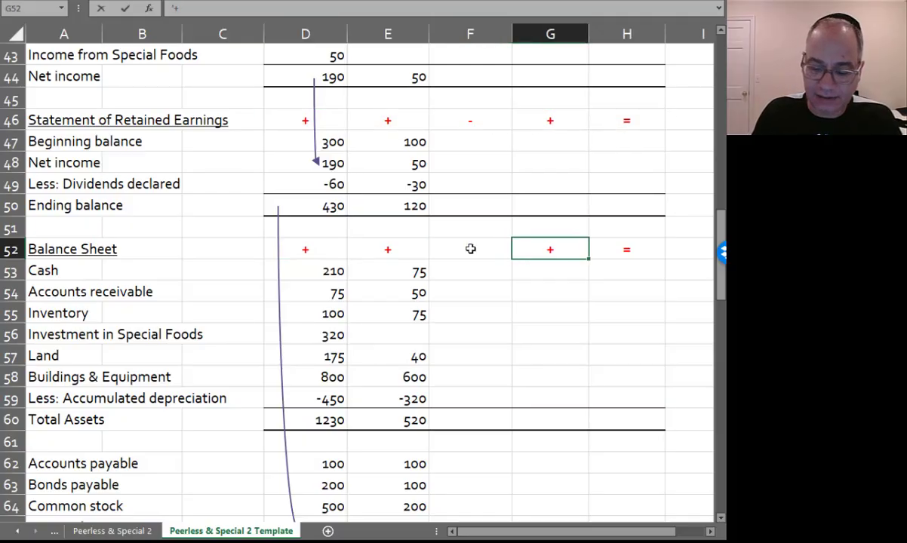
text('=)
key(Return)
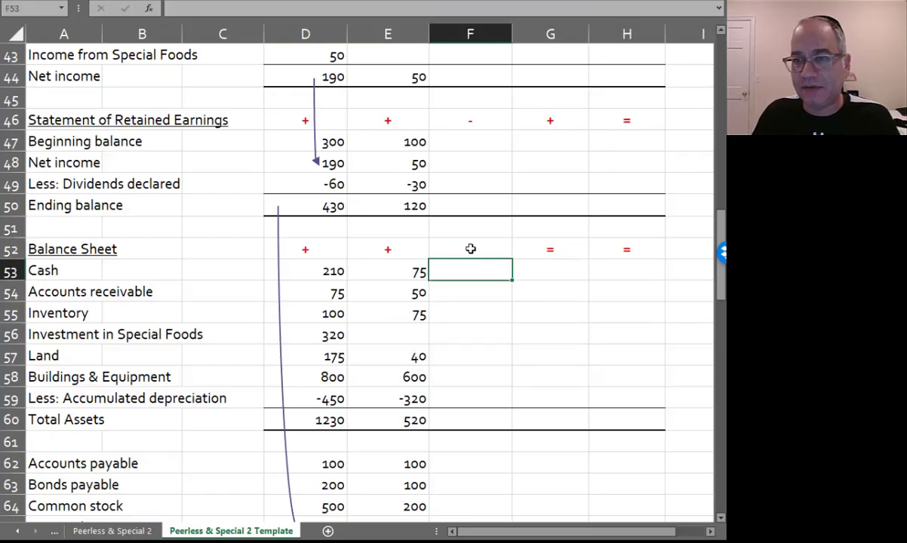
Paste the + + − + = signs from D46:H46 into row 61 above Accounts payable
scroll(470, 249, down, 1)
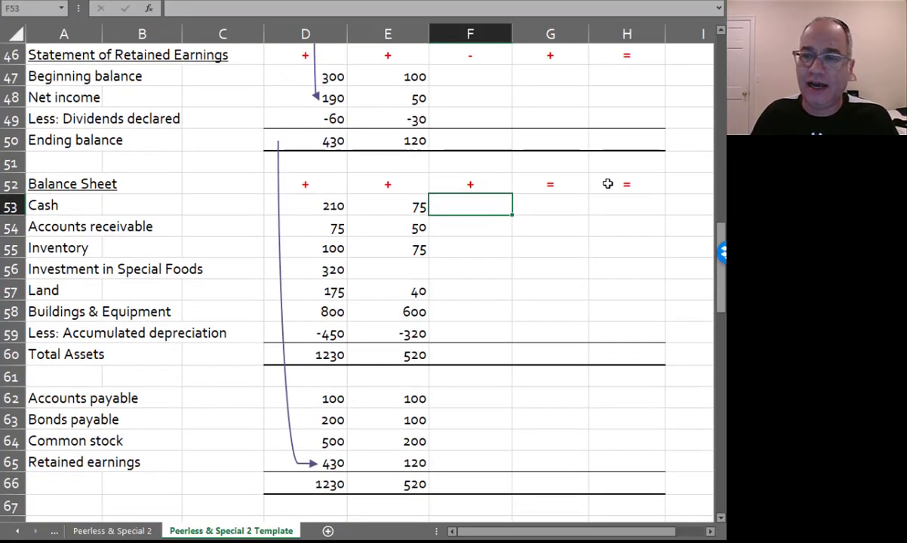
drag(608, 183, 309, 188)
key(ctrl+c)
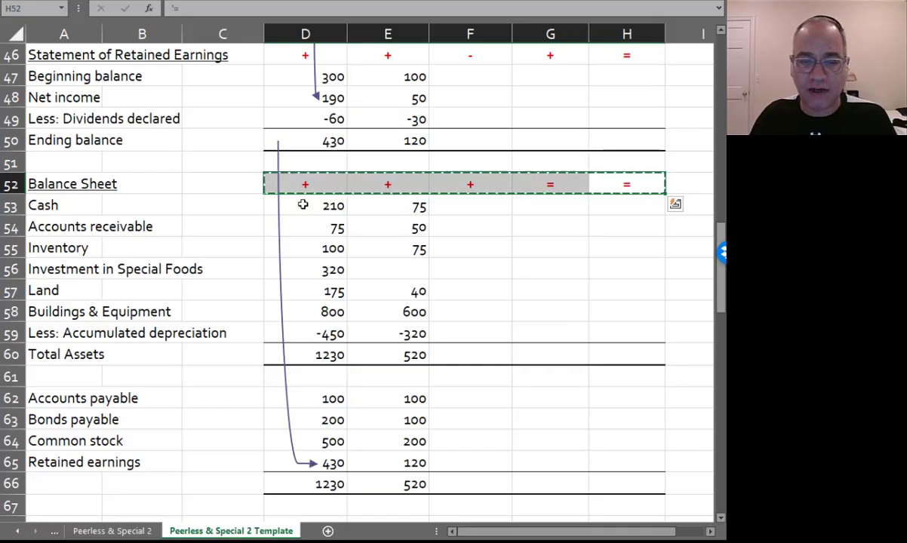
click(304, 382)
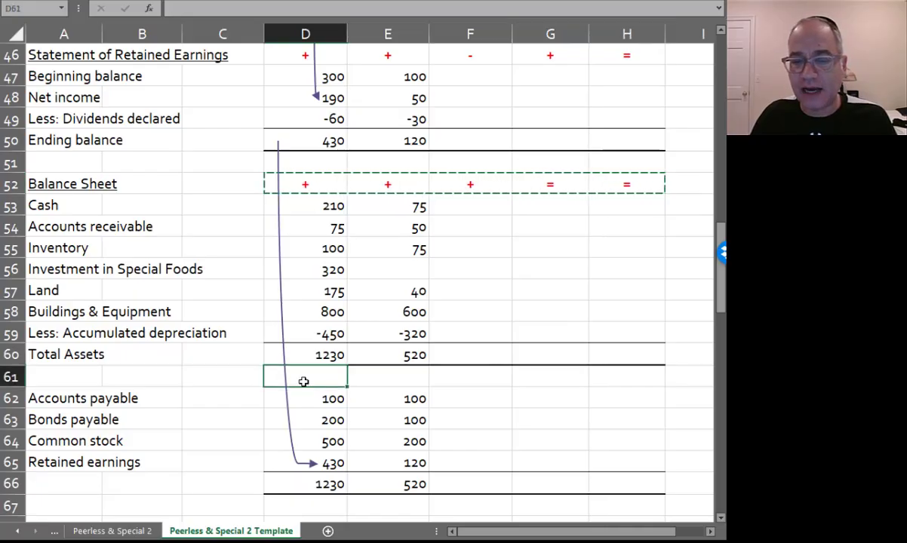
scroll(468, 209, up, 1)
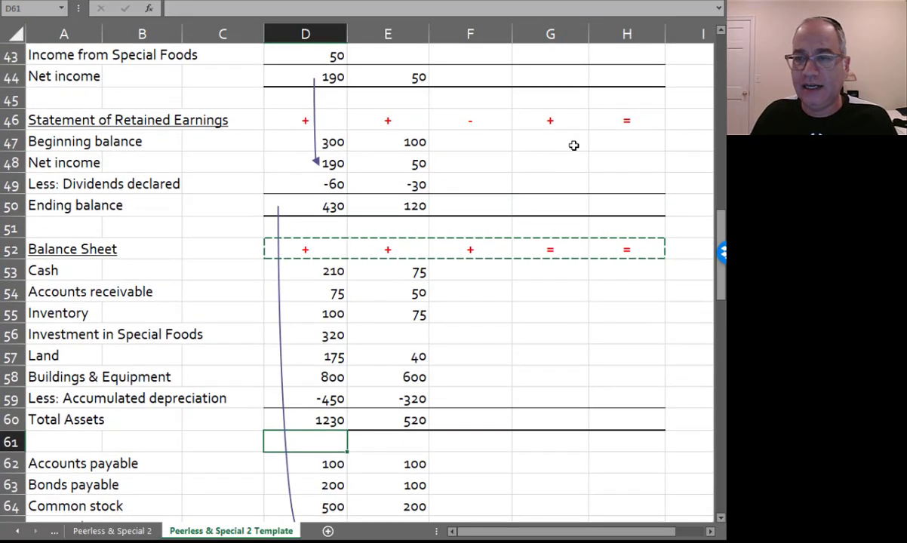
drag(614, 121, 280, 128)
key(ctrl+c)
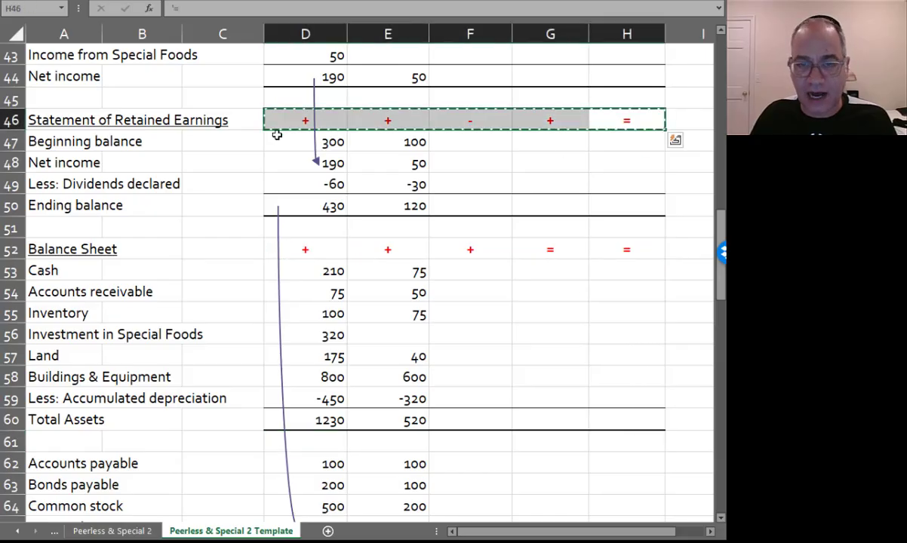
scroll(278, 182, down, 2)
click(300, 315)
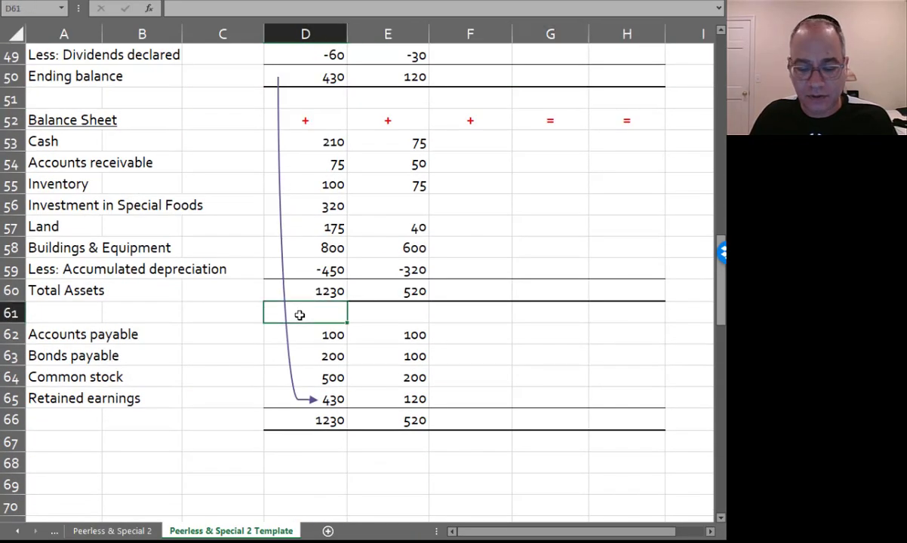
key(ctrl+v)
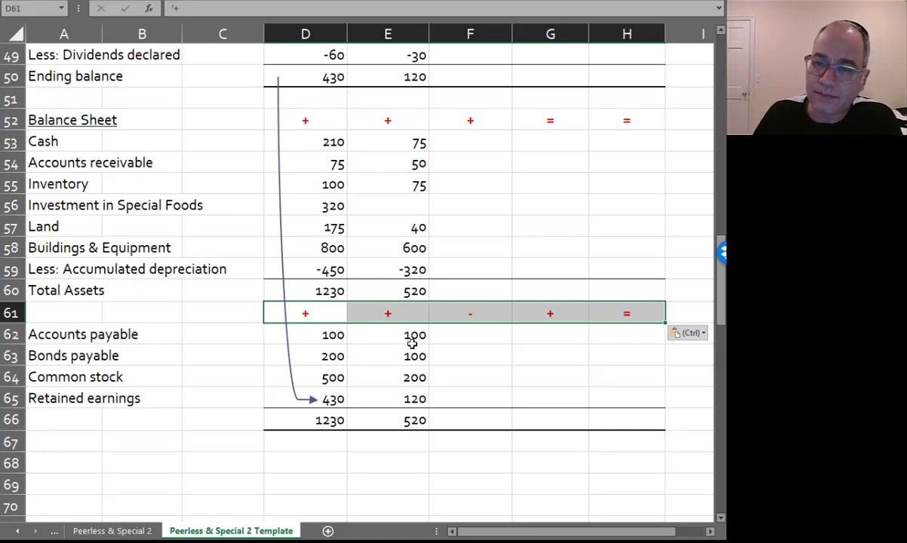
click(492, 346)
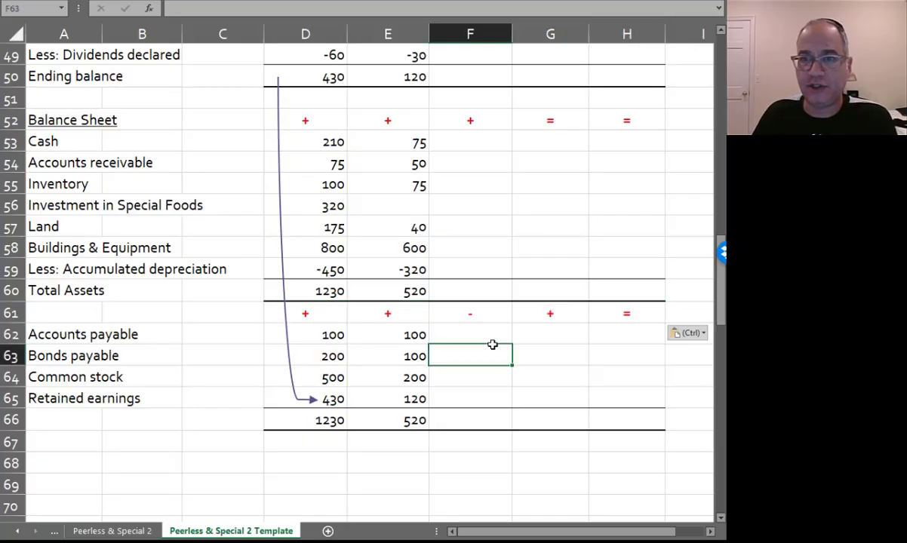
Cancel the pending copy and change the G52 Credit sign from '=' to '-', giving + + + − =
scroll(492, 344, up, 6)
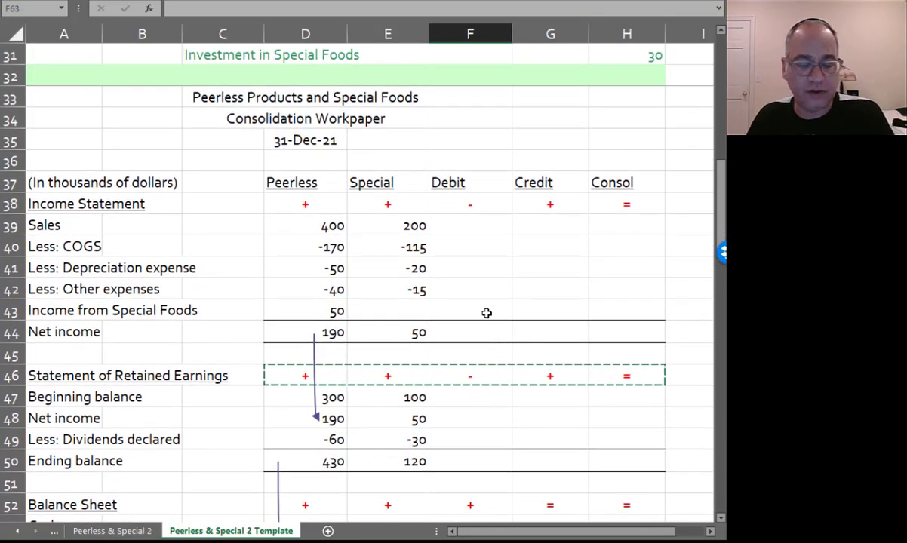
key(Escape)
scroll(487, 313, down, 7)
scroll(486, 315, up, 4)
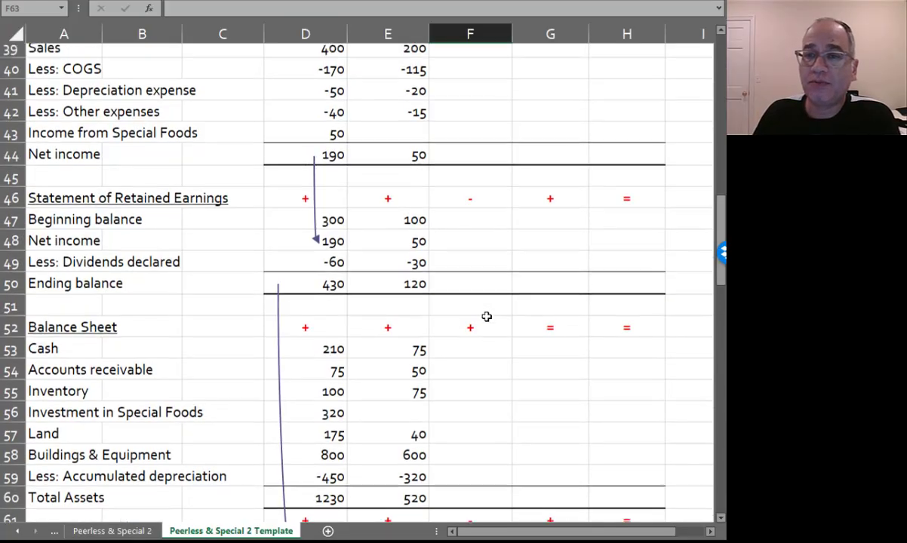
scroll(487, 317, up, 2)
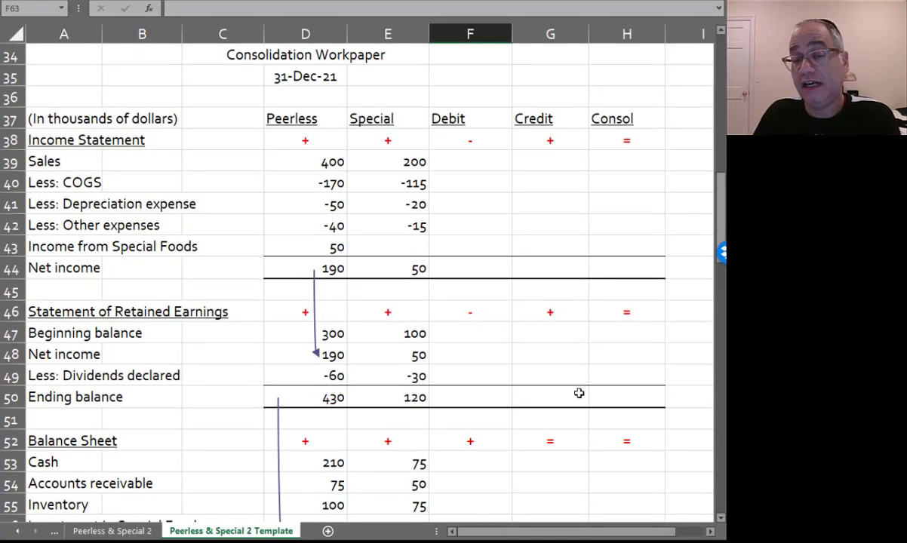
scroll(579, 393, down, 3)
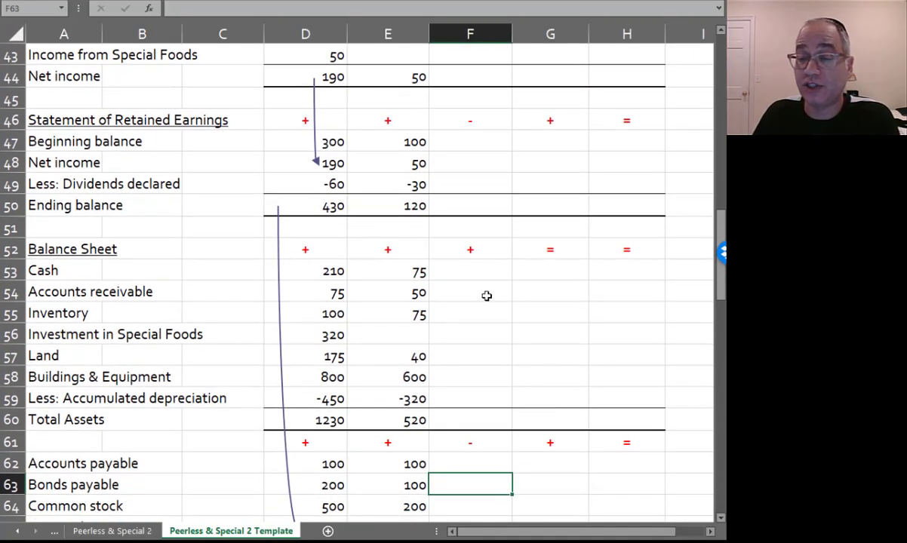
click(531, 249)
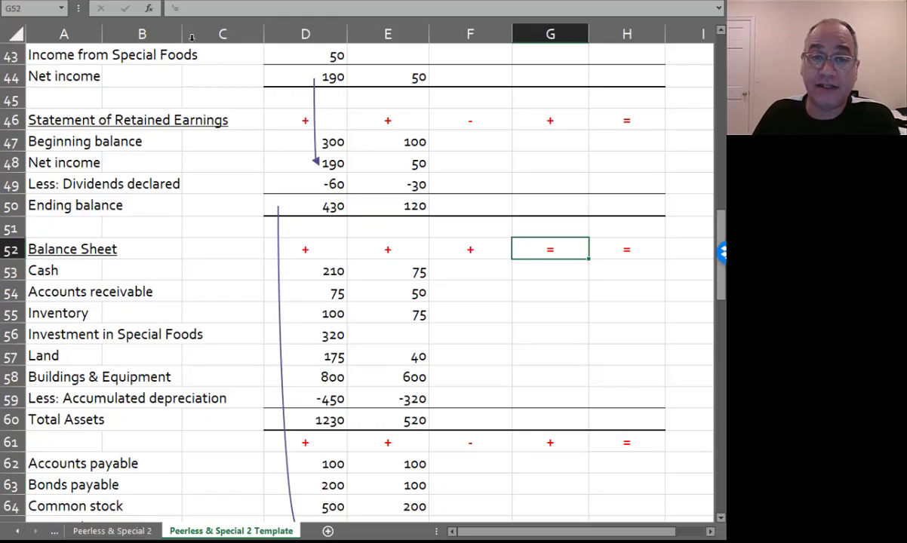
click(196, 7)
text(')
key(Delete)
text(-)
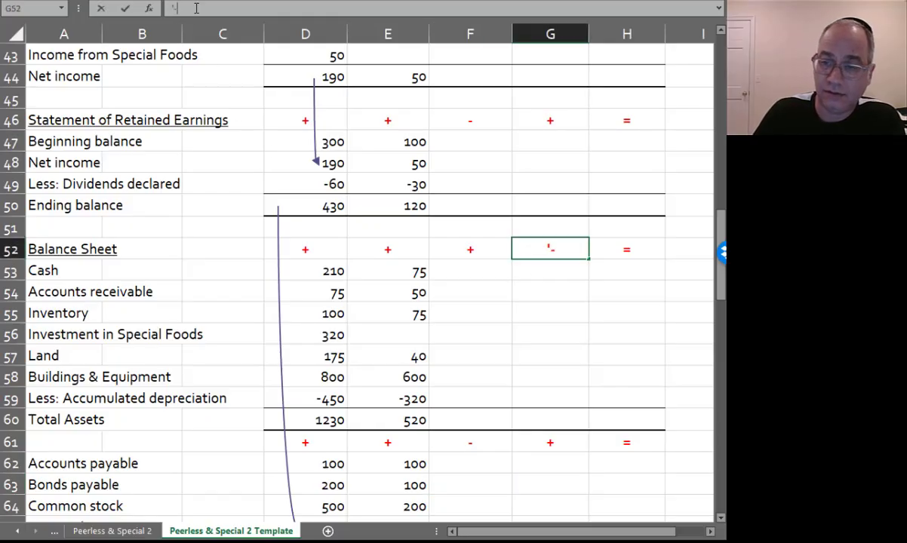
key(Return)
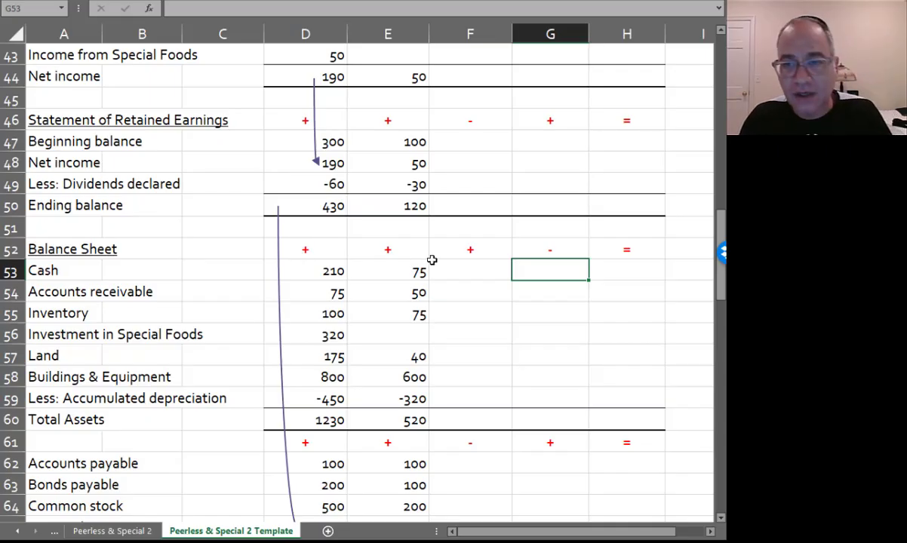
scroll(431, 259, up, 4)
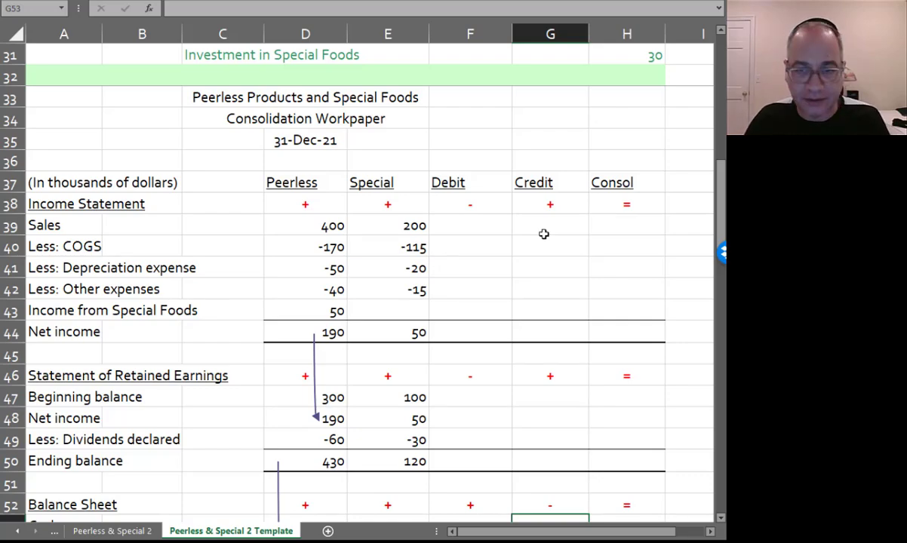
Debit 50 for Income from Special Foods in row 43, referencing Peerless's figure
click(478, 310)
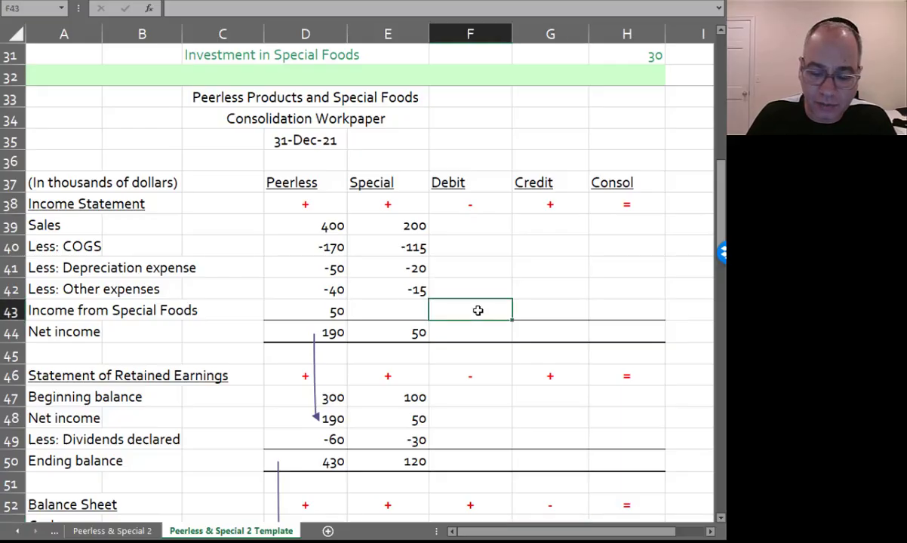
text(=)
key(Left)
key(Left)
key(Left)
key(Left)
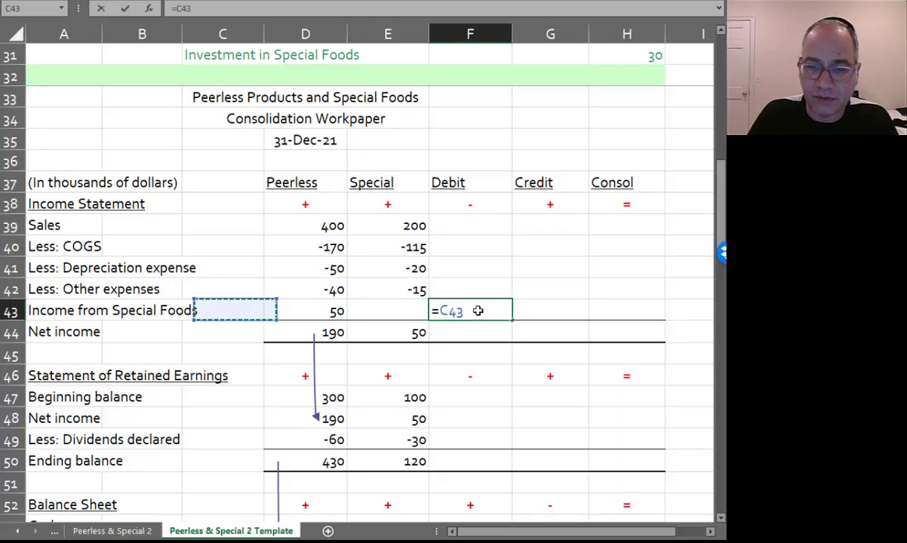
key(Right)
key(Right)
key(Right)
key(Left)
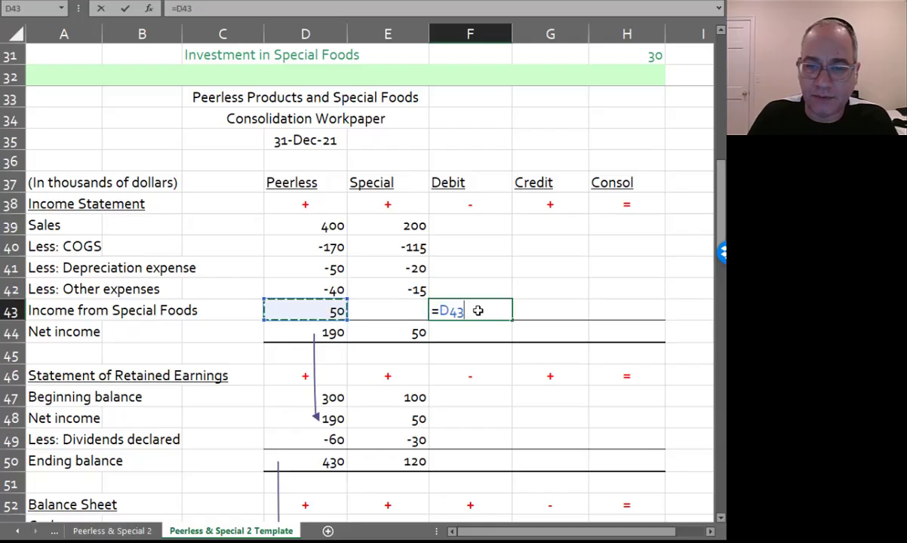
key(Return)
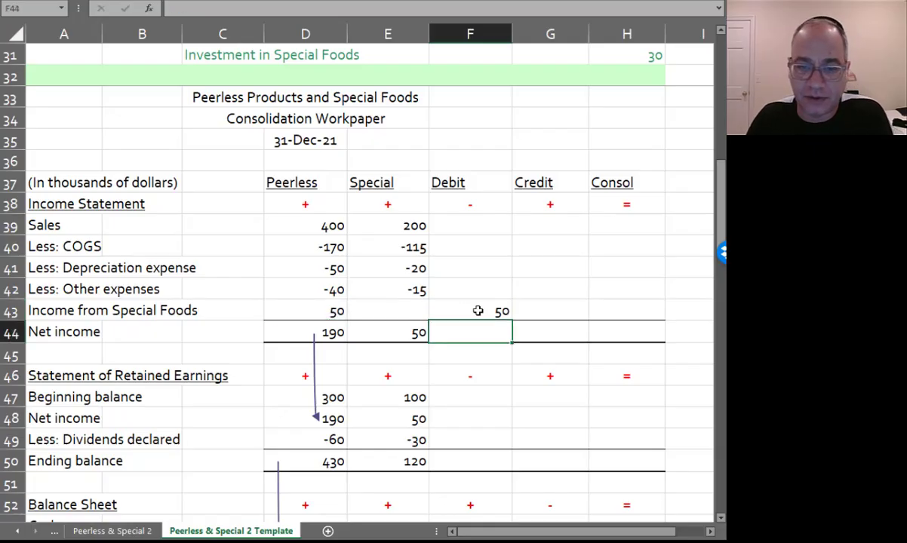
Review Peerless's income figures, the rows 27–28 income entry, and Special's retained earnings figures
click(286, 312)
scroll(317, 295, up, 4)
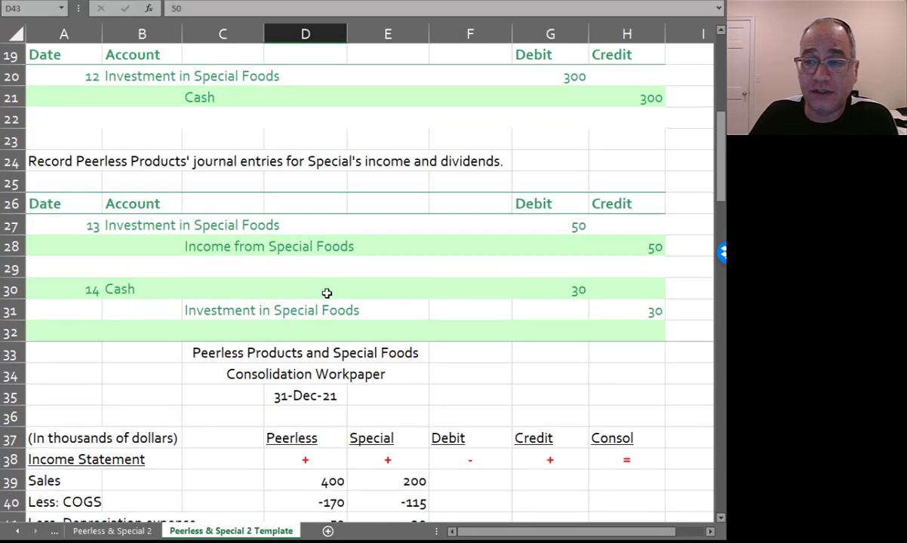
drag(640, 255, 139, 252)
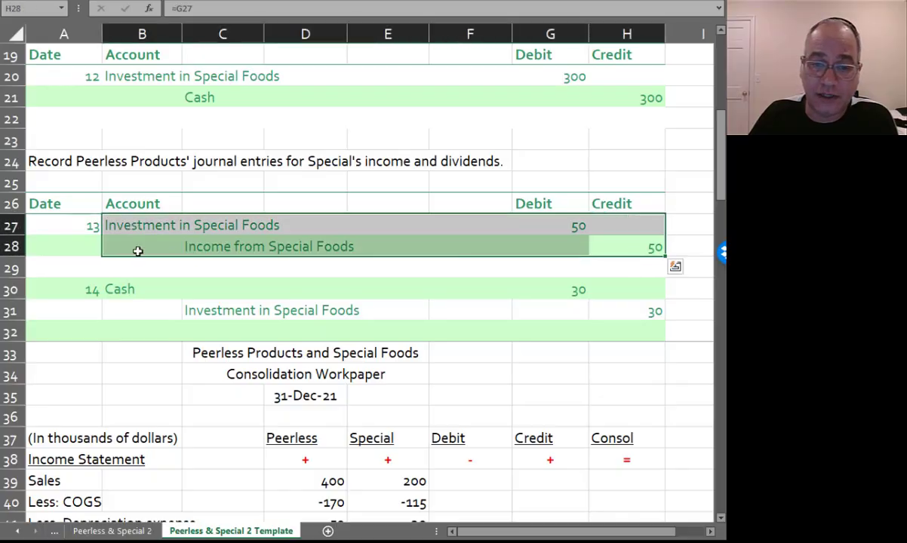
scroll(264, 400, down, 4)
click(293, 310)
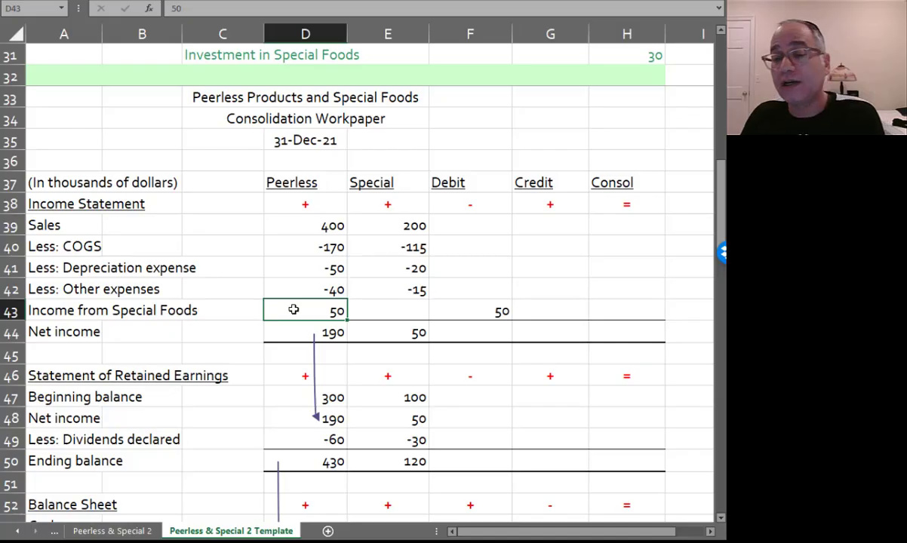
click(317, 226)
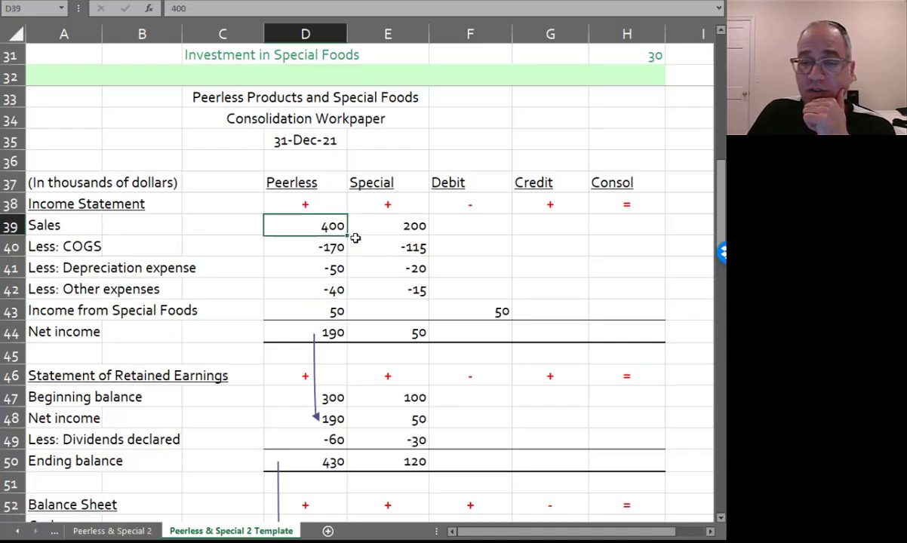
drag(339, 229, 385, 287)
click(322, 308)
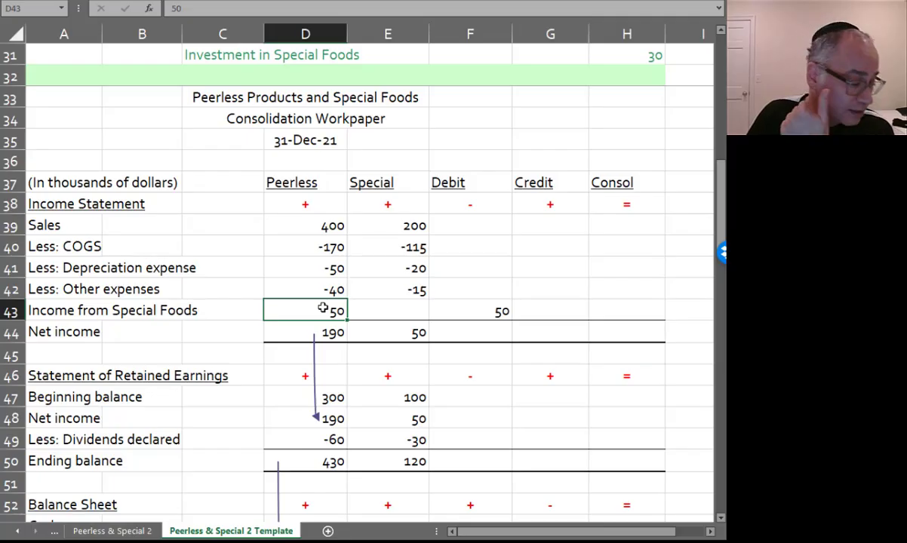
drag(394, 399, 392, 447)
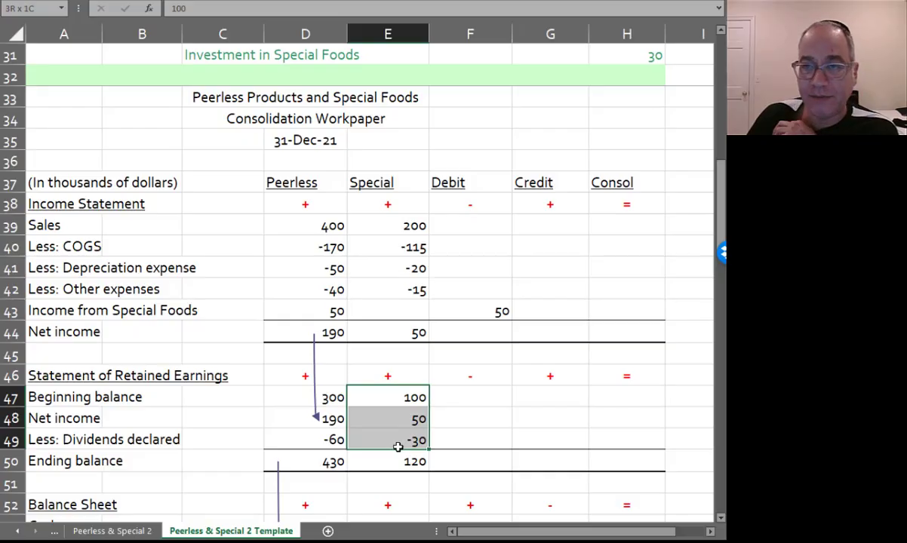
drag(398, 446, 398, 447)
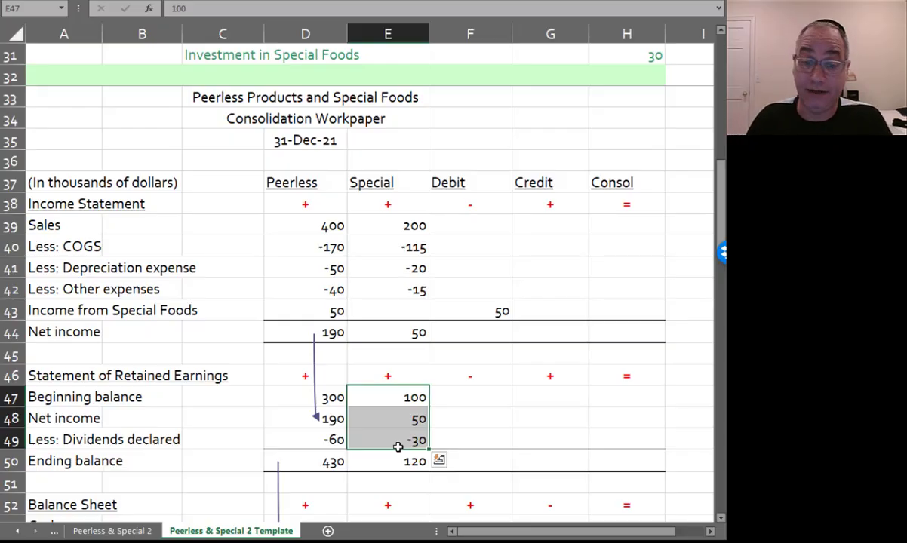
Debit Special's 100 beginning balance and credit its 30 dividends declared (=-E49)
click(461, 392)
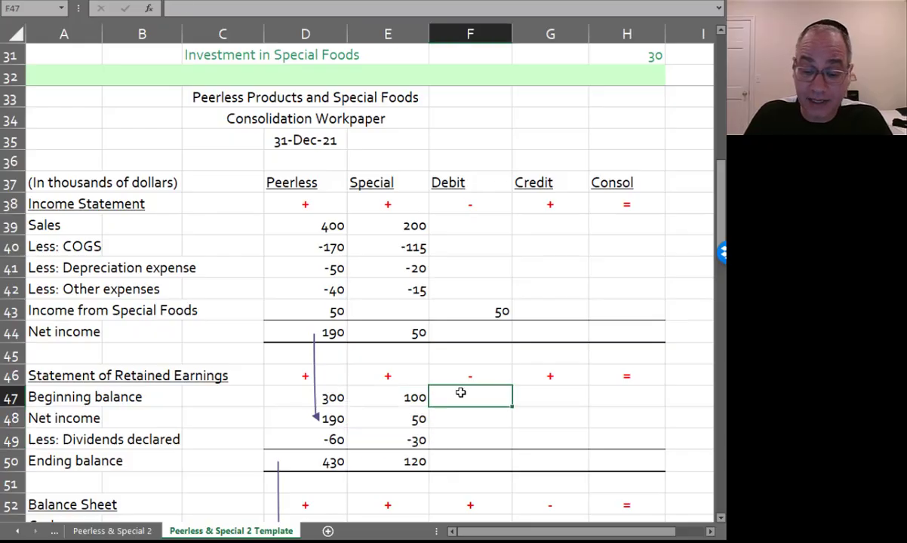
text(=)
key(Left)
key(Return)
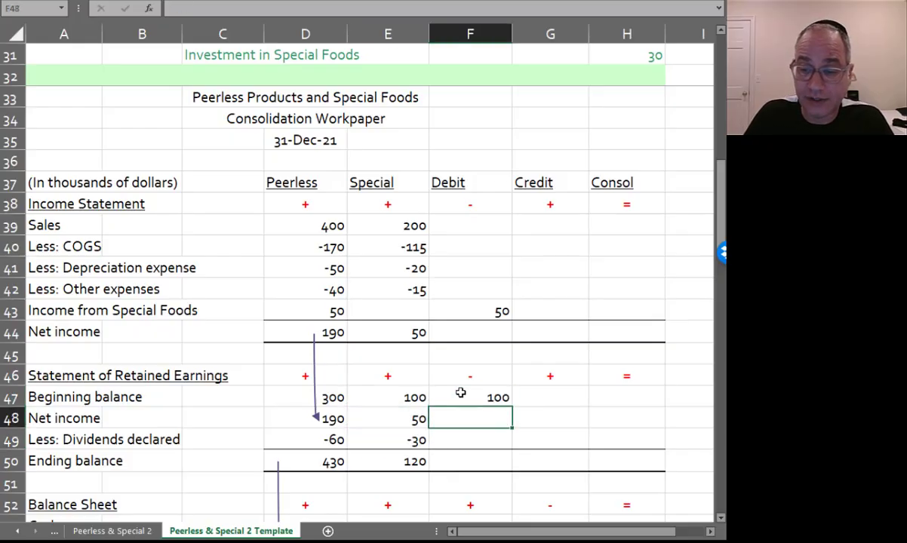
key(Down)
key(Right)
text(-)
key(Left)
key(Left)
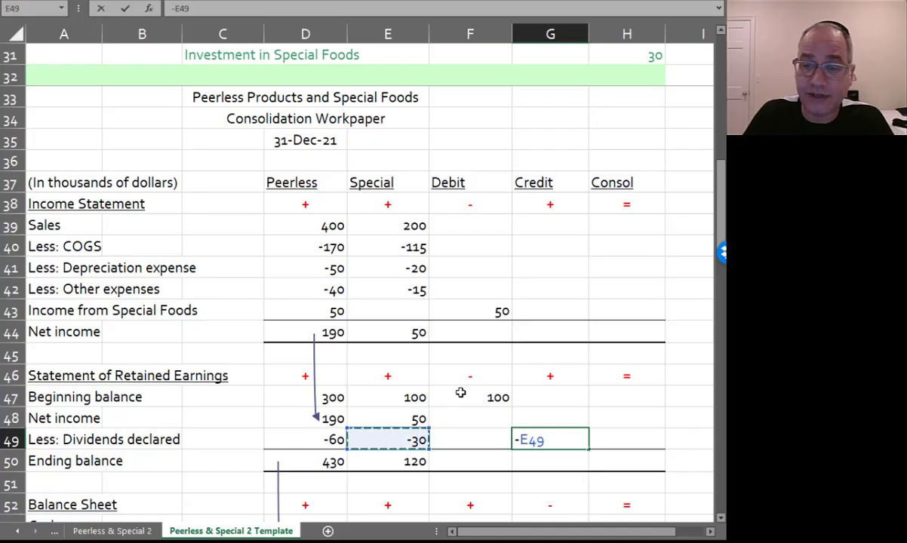
key(Return)
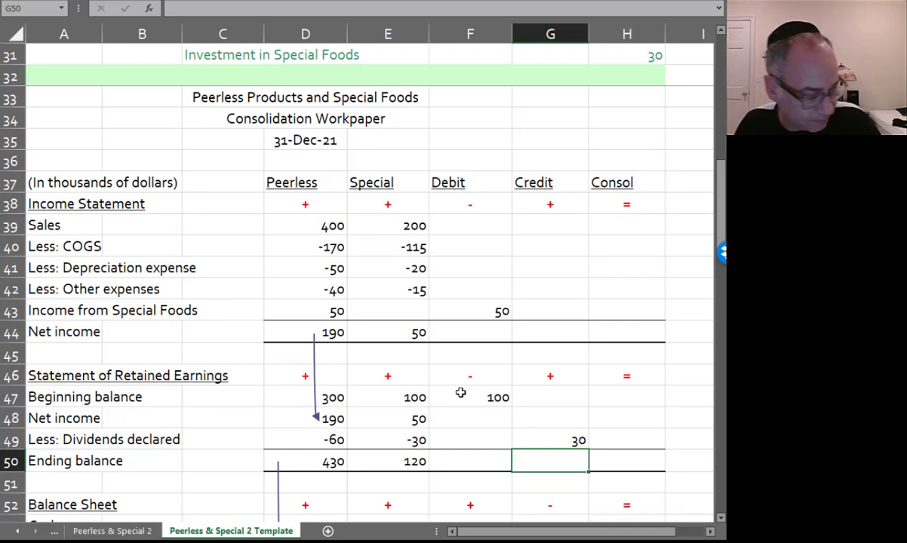
Credit Investment in Special Foods 320 by referencing Peerless's investment balance
scroll(481, 334, down, 5)
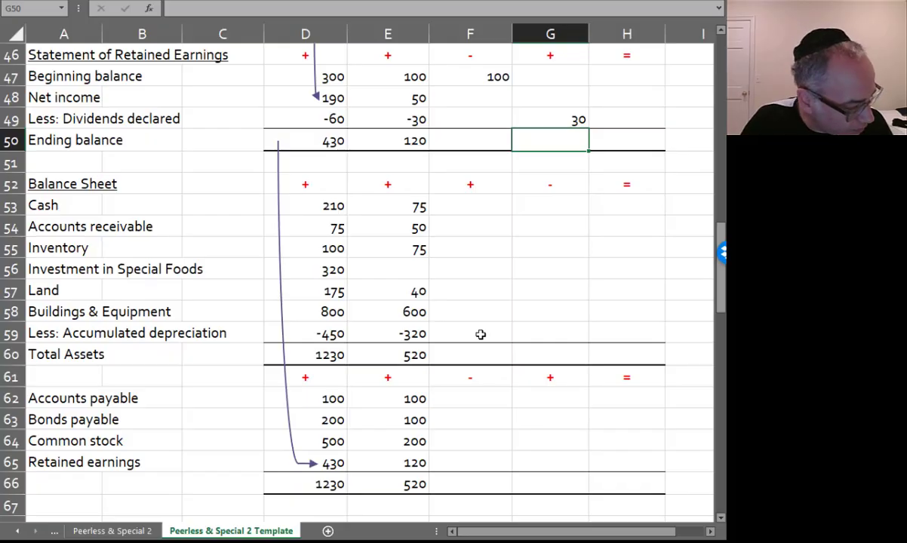
click(554, 270)
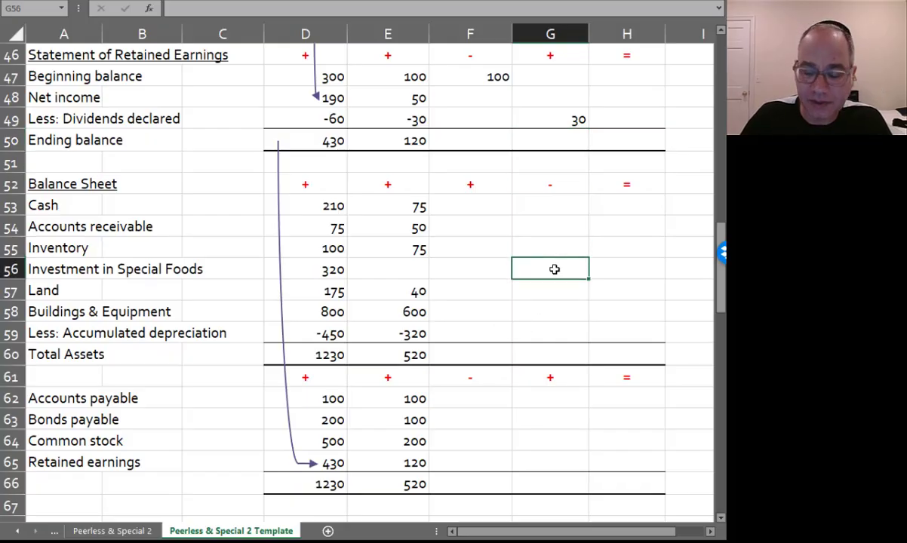
text(=)
key(Left)
key(Left)
key(Left)
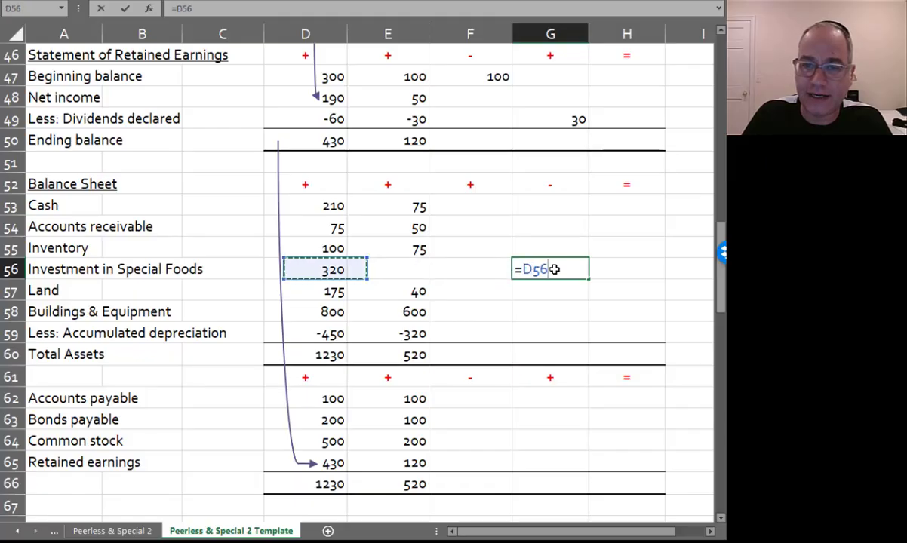
key(Return)
click(547, 267)
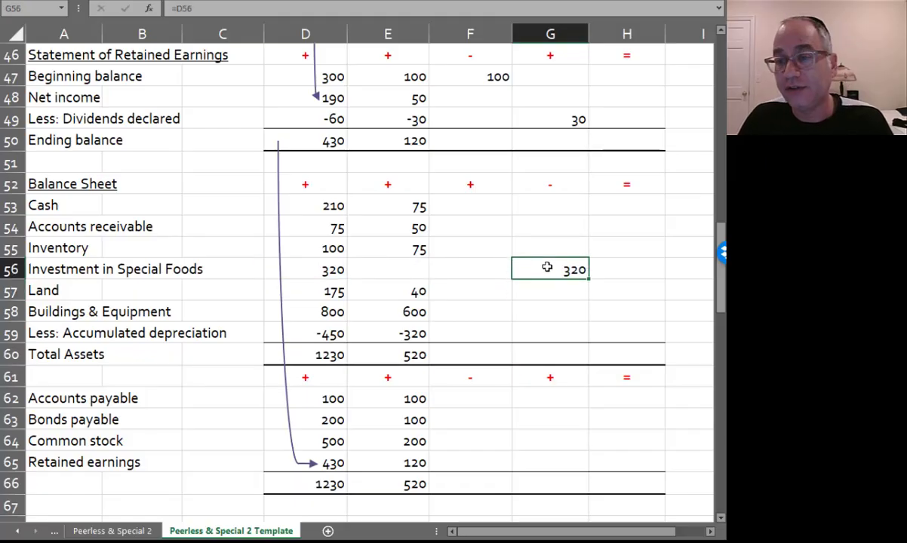
Debit common stock 200 by referencing Special's common stock
click(441, 444)
text(=)
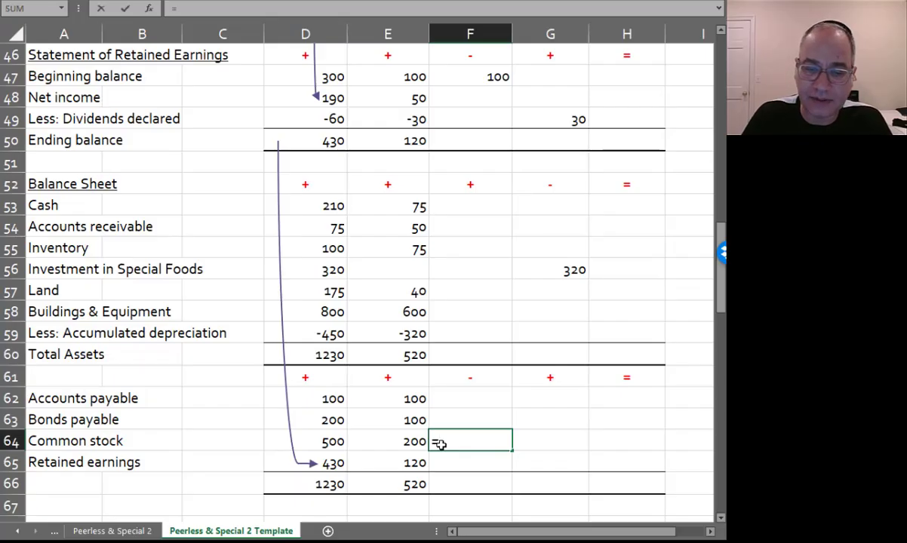
key(Left)
key(Return)
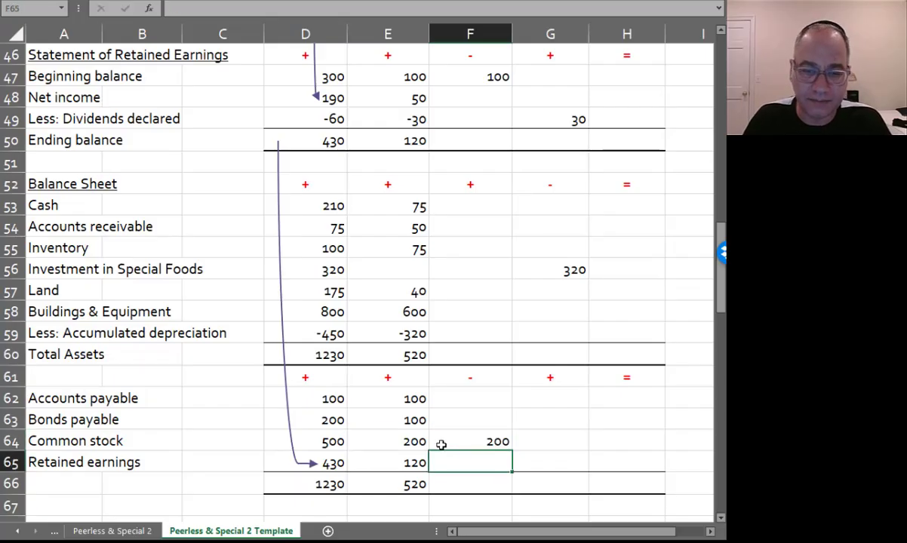
scroll(441, 445, up, 4)
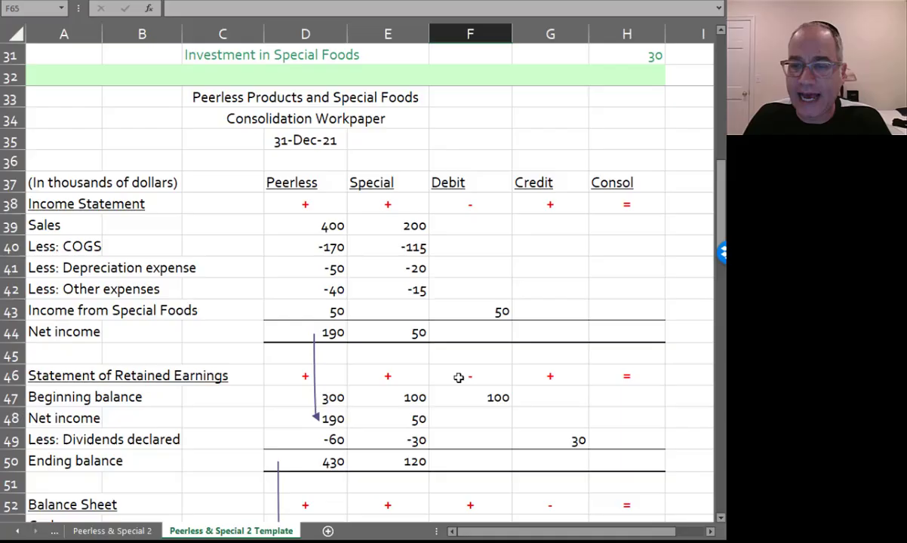
Sum the Debit column's Net income to 50 and fill the total across Credit and Consol
click(474, 326)
text(=sum()
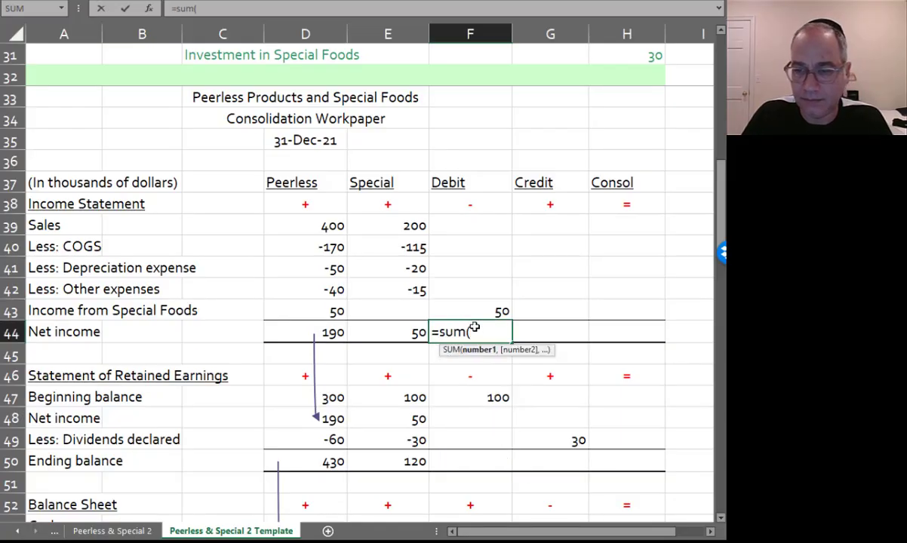
key(Up)
key(shift+Up)
key(shift+Up)
key(shift+Up)
key(shift+Up)
key(shift+Up)
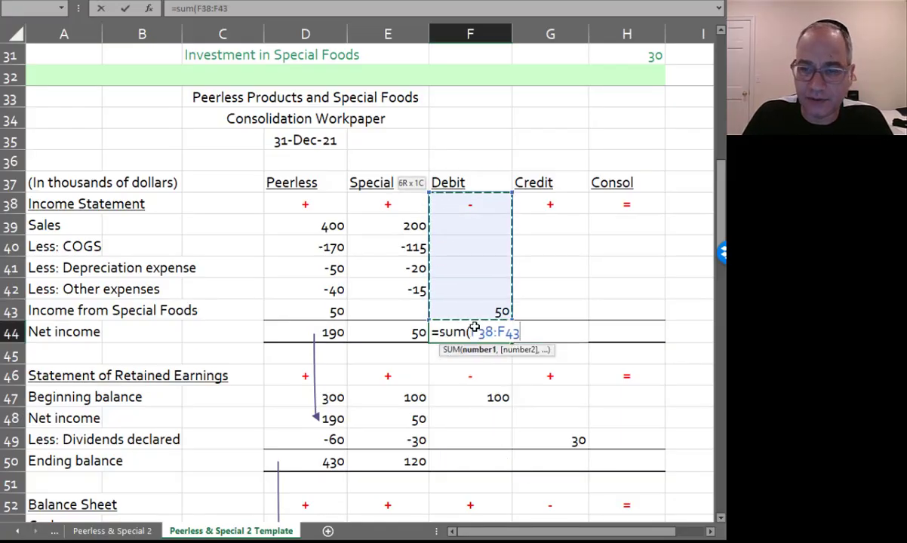
text())
key(Return)
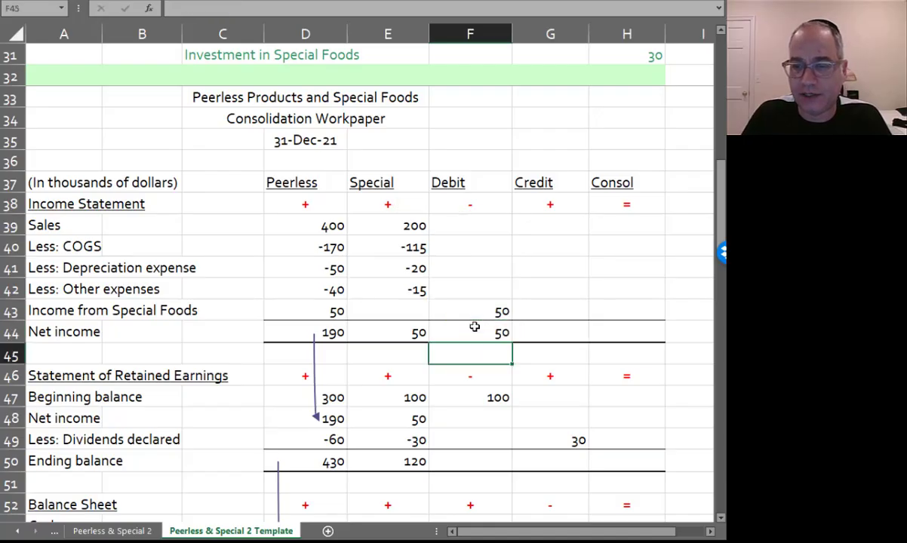
key(Up)
key(shift+Right)
key(shift+Right)
key(ctrl+r)
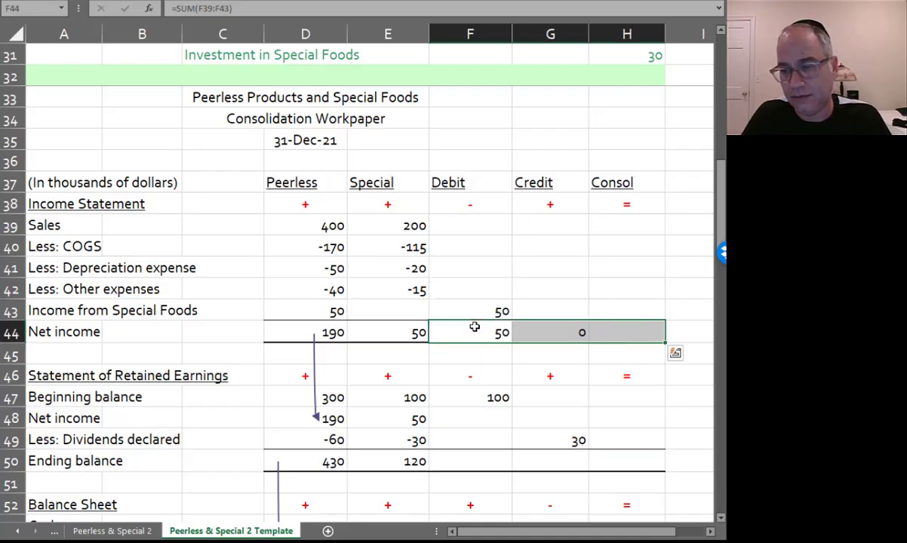
key(Down)
key(Down)
key(Down)
key(Down)
key(Up)
key(Up)
key(Up)
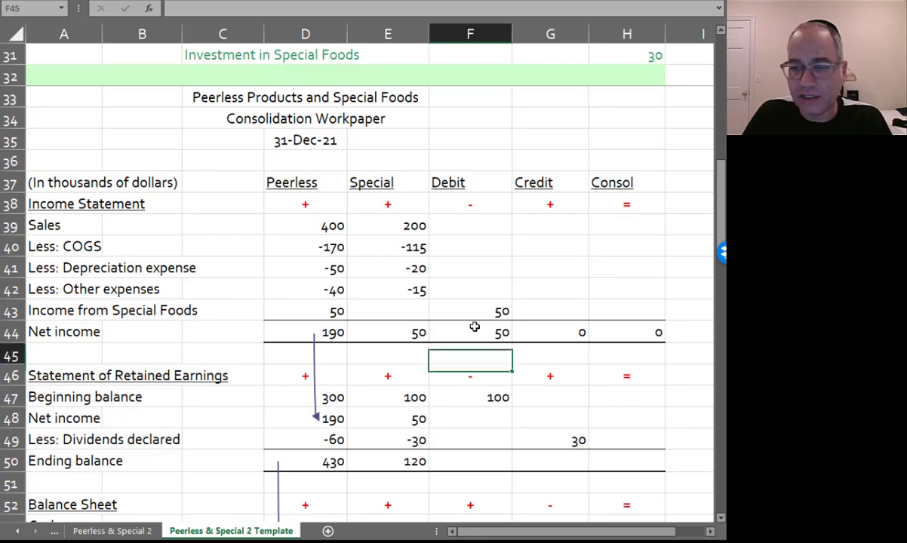
key(Up)
Set the retained earnings net income Debit to the 50 net income total
key(Down)
key(Down)
key(Down)
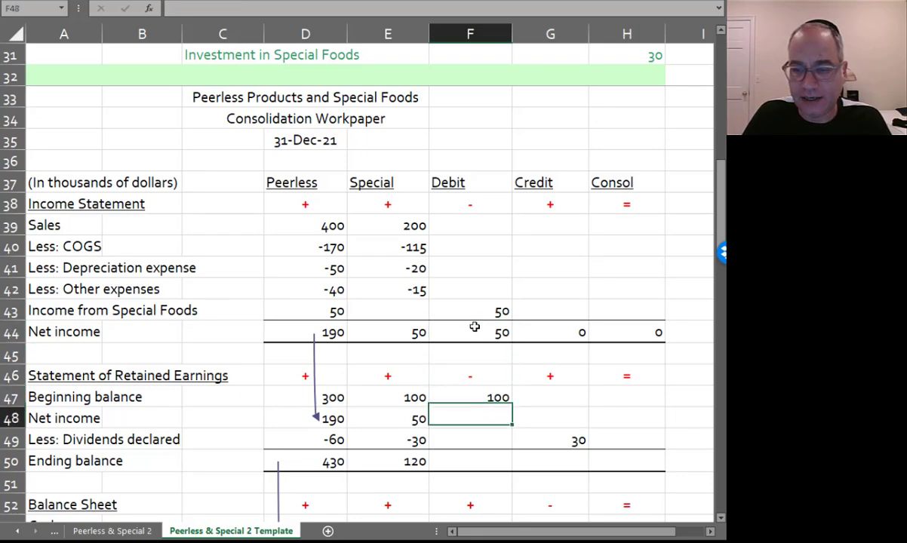
key(Down)
text(=)
key(Up)
key(Up)
key(Up)
key(Up)
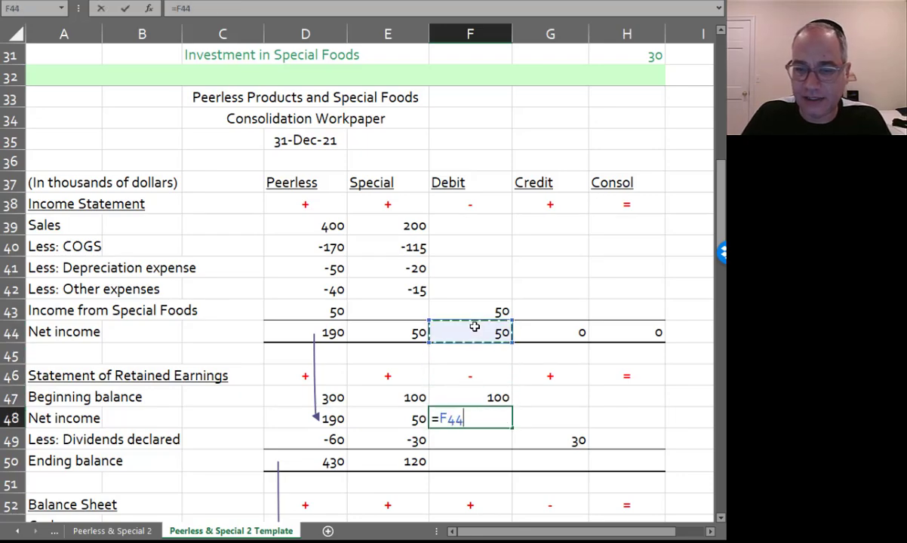
key(Return)
Fill the Ending balance total across the Debit, Credit and Consol columns
key(Down)
key(Left)
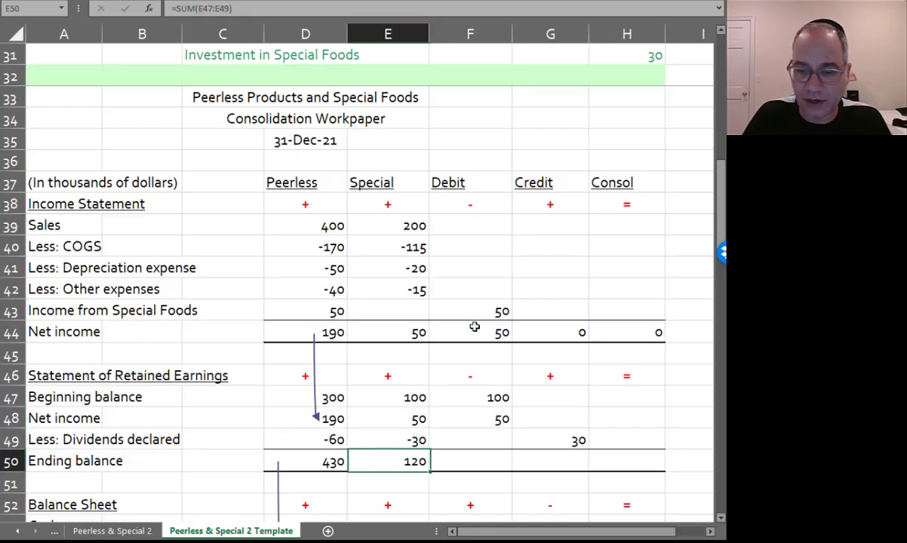
key(shift+Right)
key(shift+Right)
key(shift+Right)
key(ctrl+r)
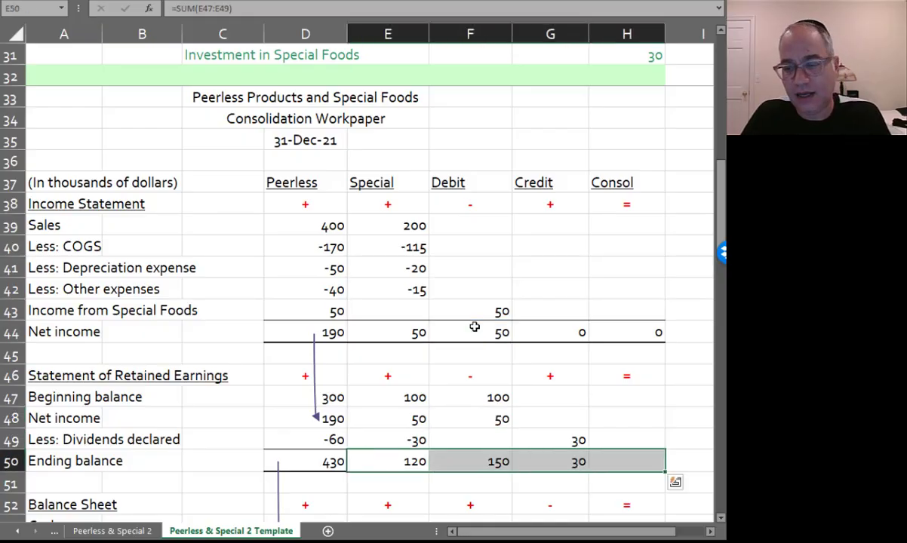
key(Down)
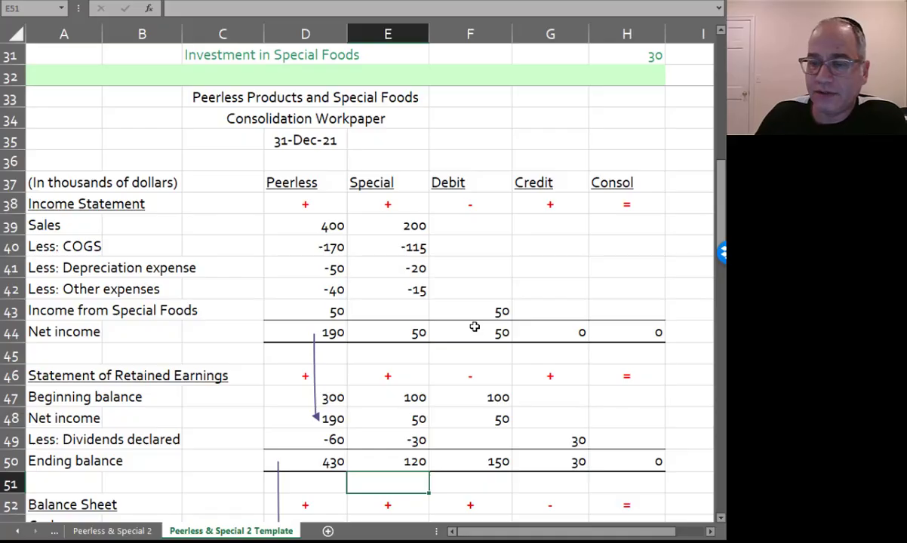
Copy the column D net income linking arrow into the Debit column between the two 50s
click(482, 333)
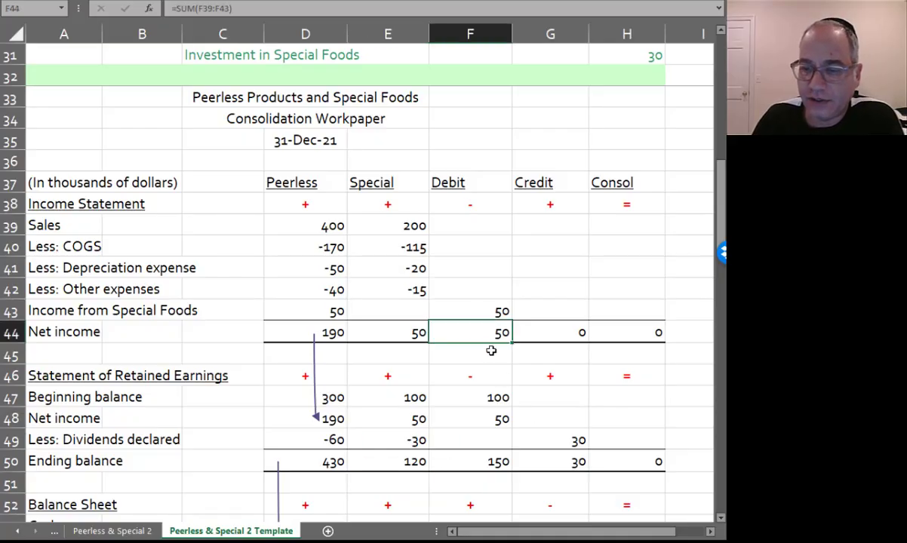
click(465, 436)
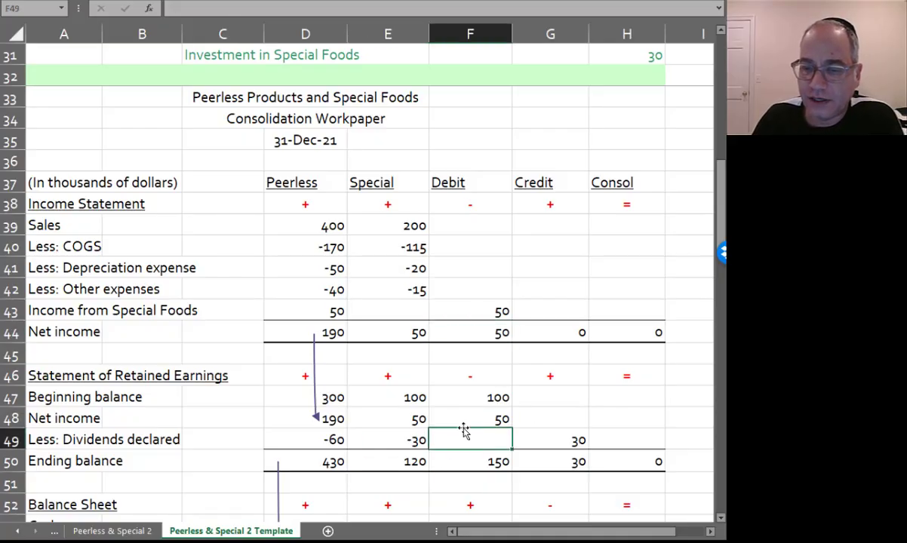
click(316, 398)
key(ctrl+c)
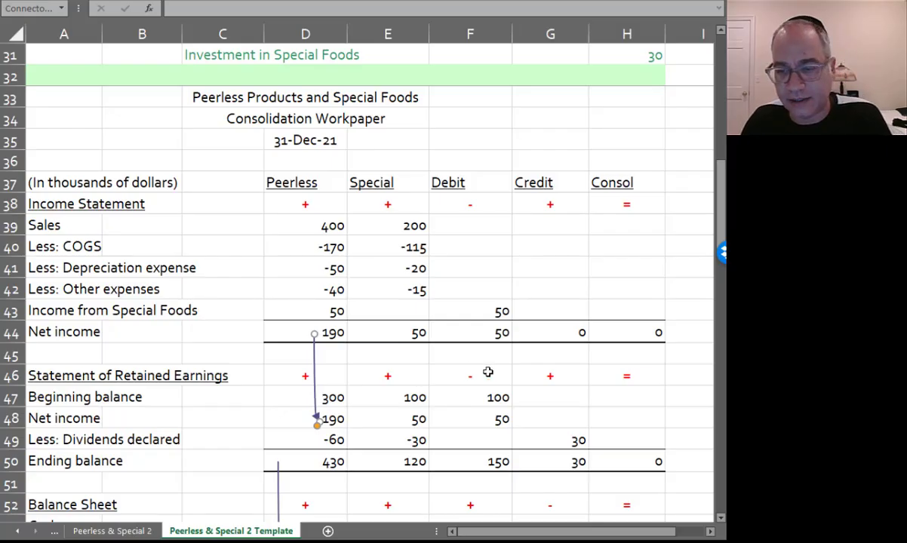
click(488, 371)
key(ctrl+v)
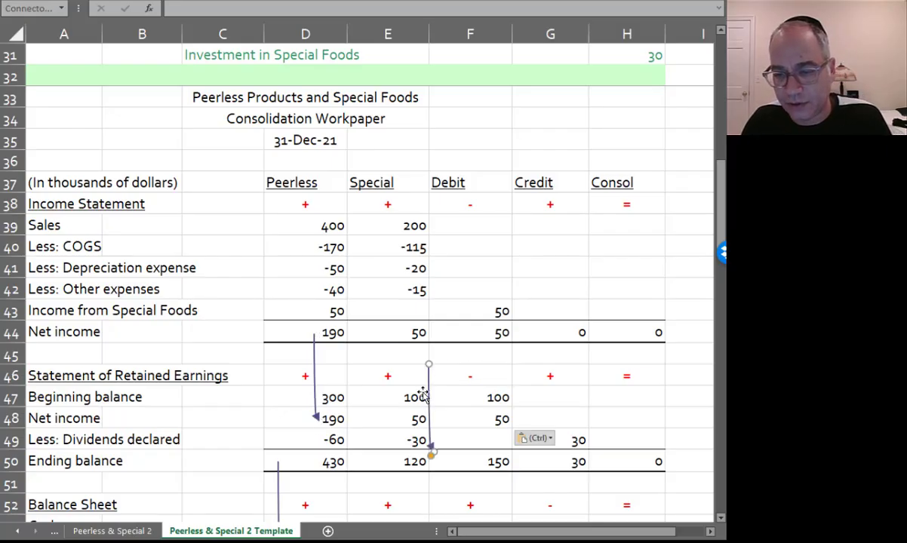
drag(442, 377, 483, 359)
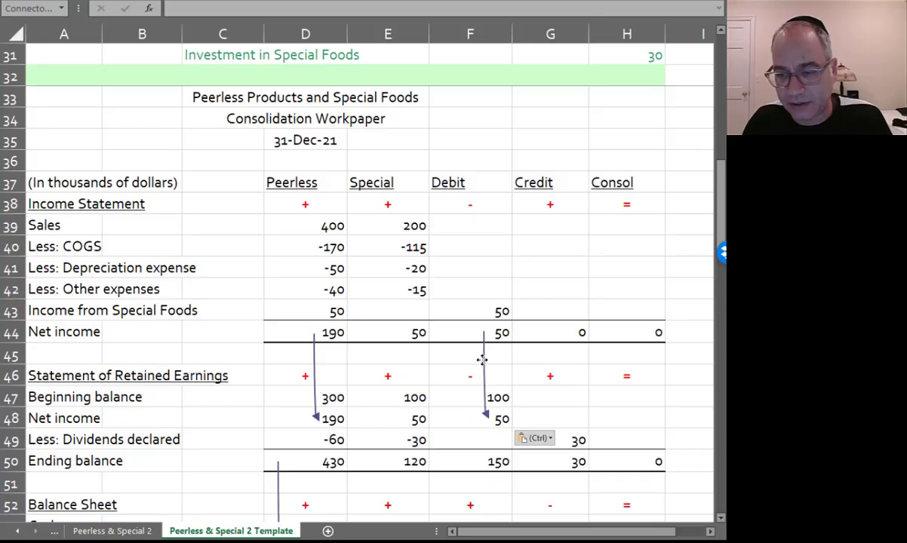
click(501, 421)
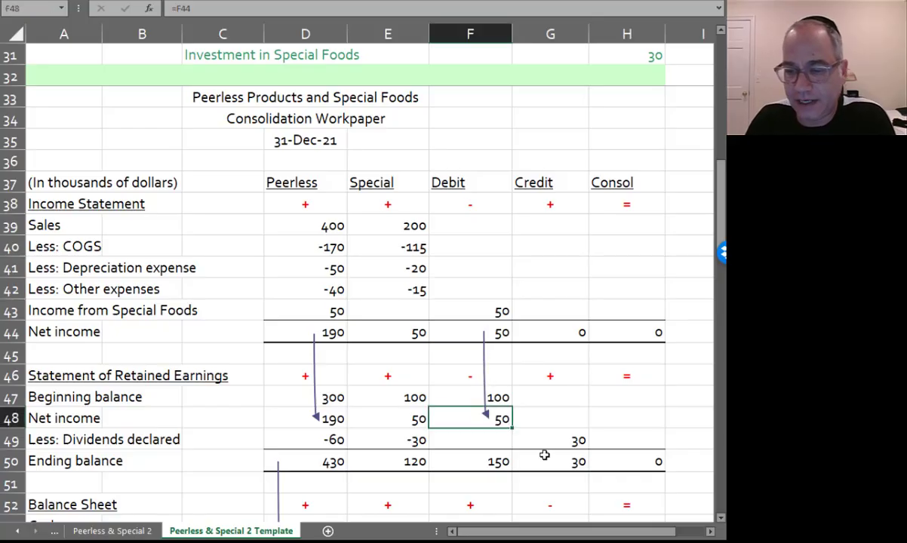
scroll(528, 438, down, 3)
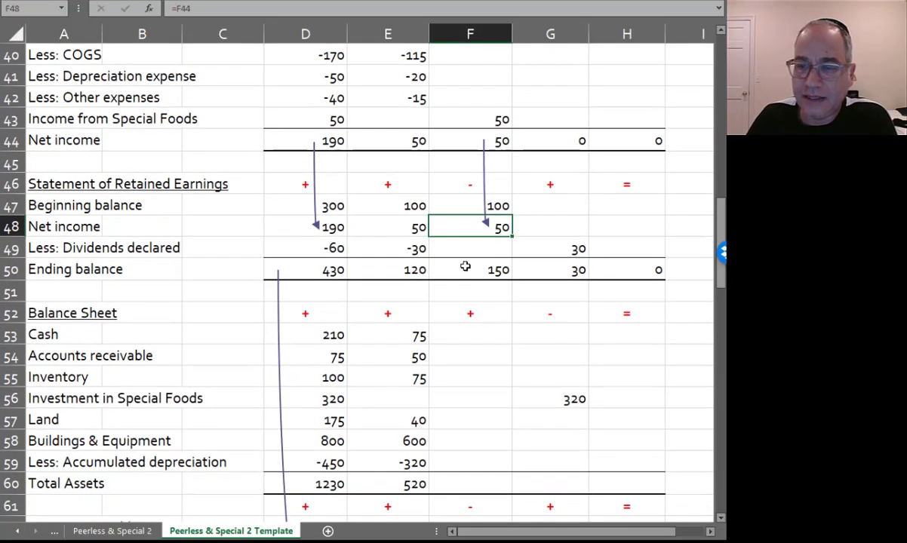
drag(466, 269, 549, 268)
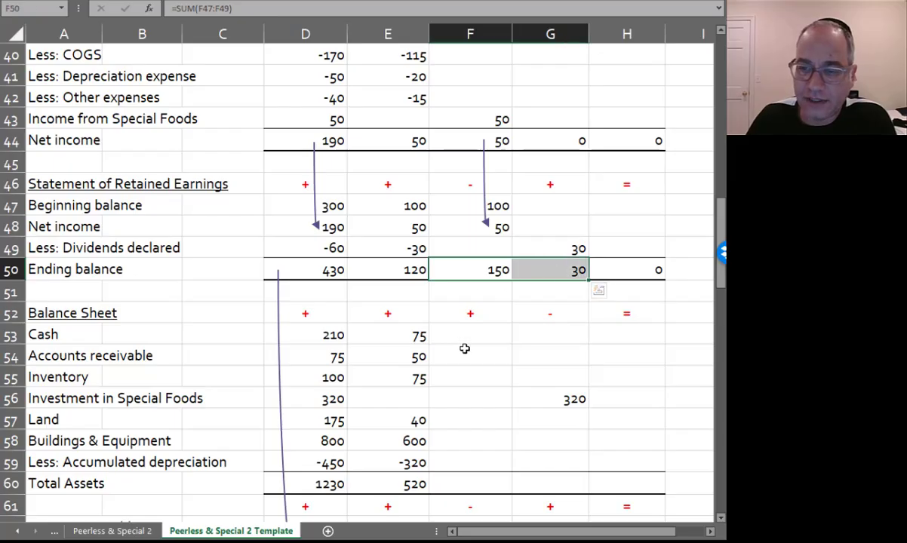
scroll(488, 464, down, 4)
Set Retained earnings Debit to the 150 ending balance and Credit to the 30 dividends
scroll(482, 442, up, 1)
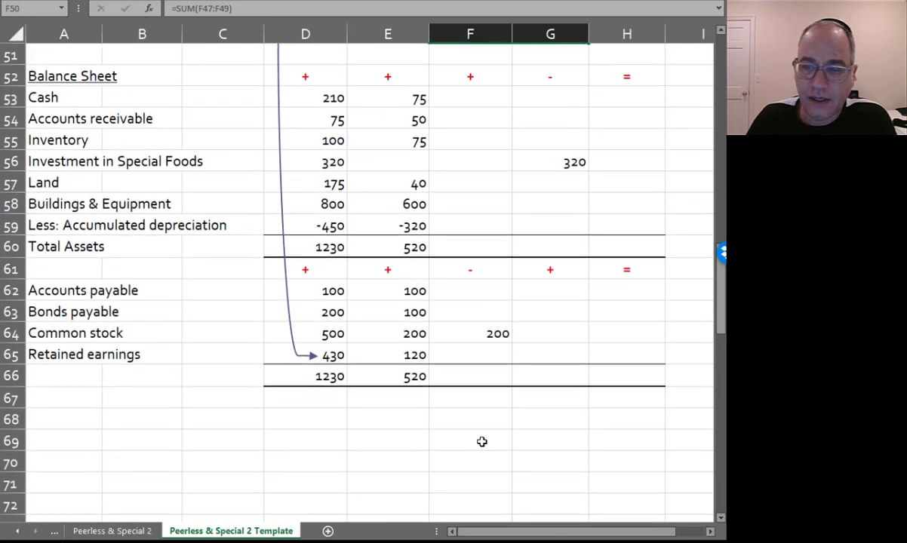
click(481, 403)
text(=)
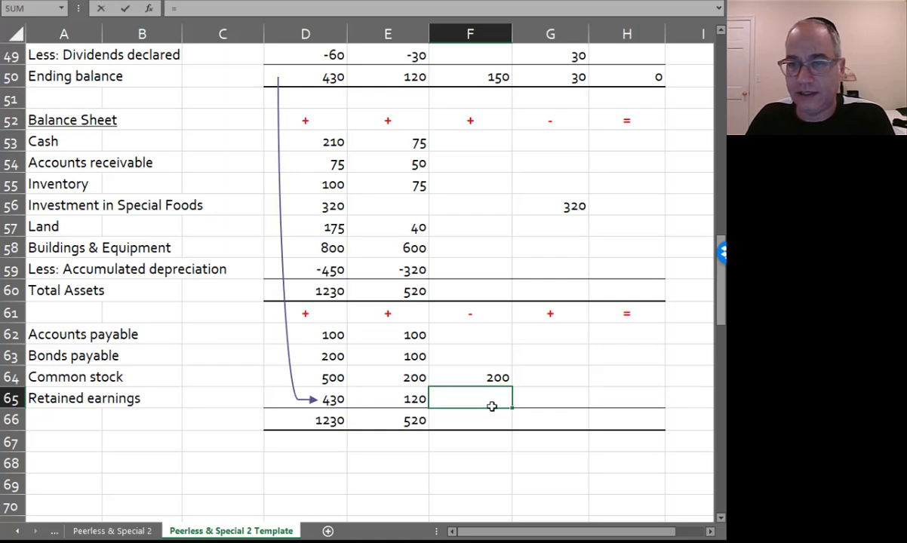
scroll(492, 405, up, 3)
click(493, 270)
key(Return)
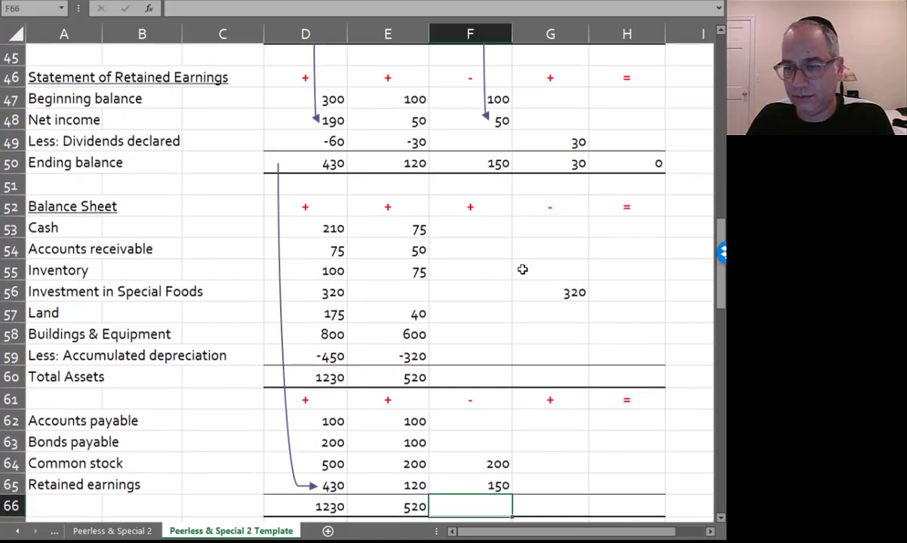
click(564, 484)
text(=)
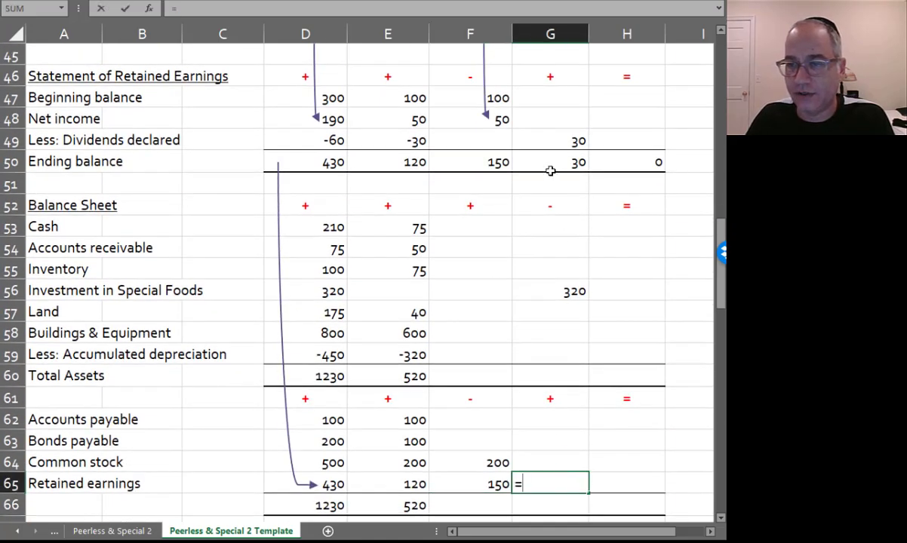
click(555, 142)
key(Return)
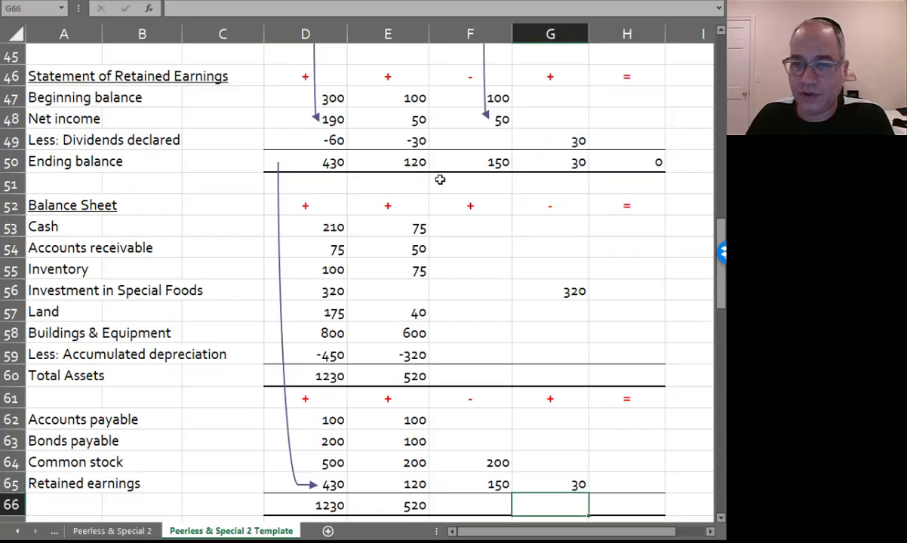
Duplicate the column D linking arrow into column F, ending at 150
click(278, 228)
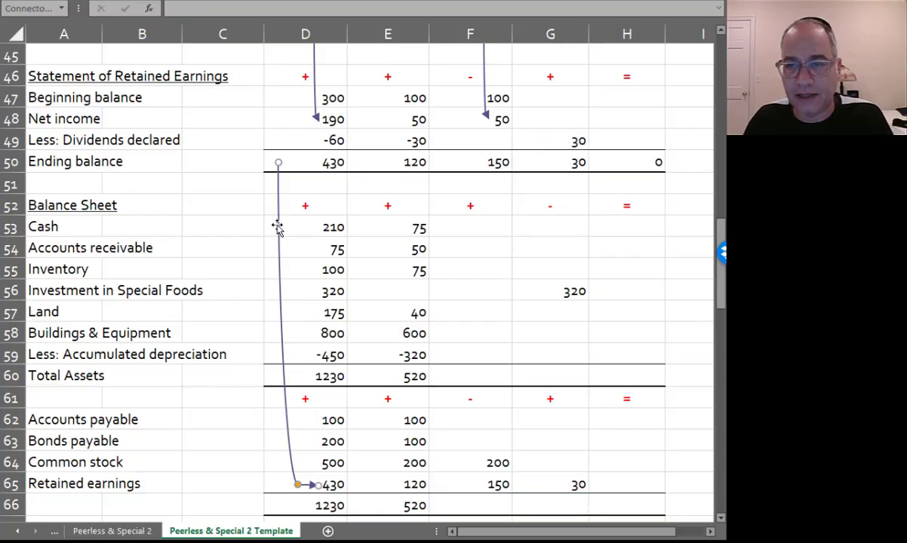
drag(278, 228, 448, 206)
key(Escape)
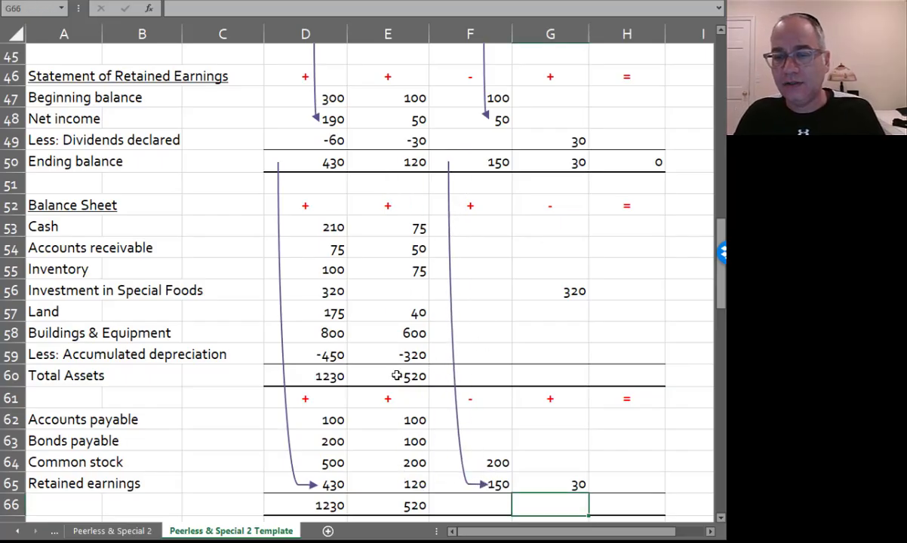
Fill the Total Assets and bottom equity totals across to the Consol column
drag(399, 375, 619, 373)
key(ctrl+r)
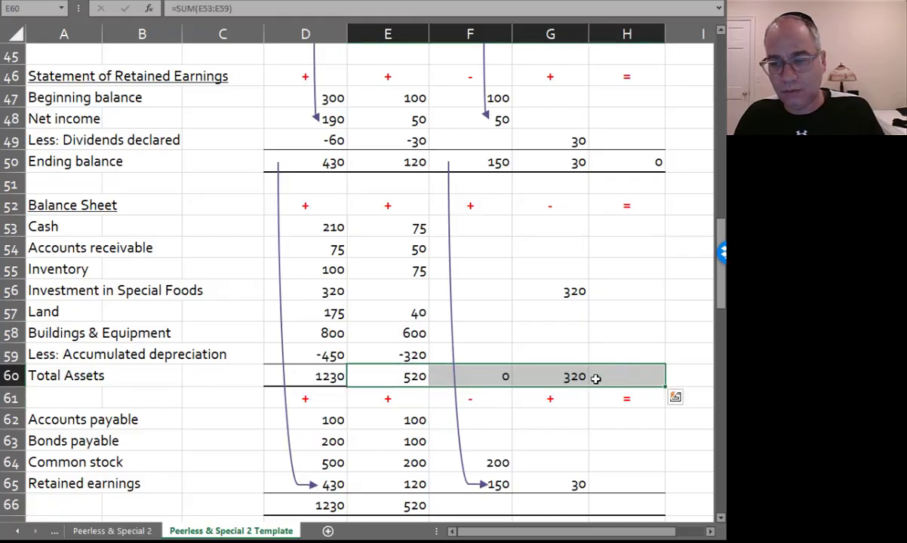
drag(388, 505, 620, 503)
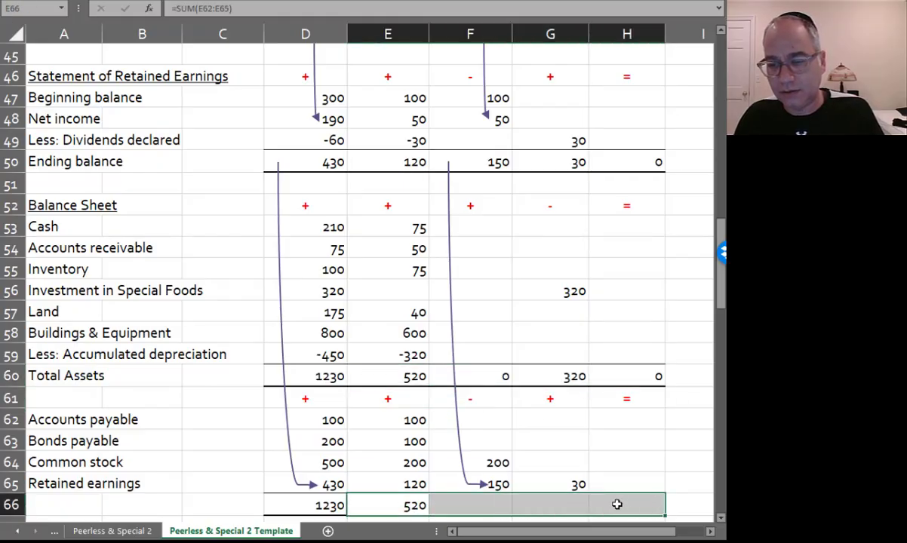
key(ctrl+r)
click(611, 461)
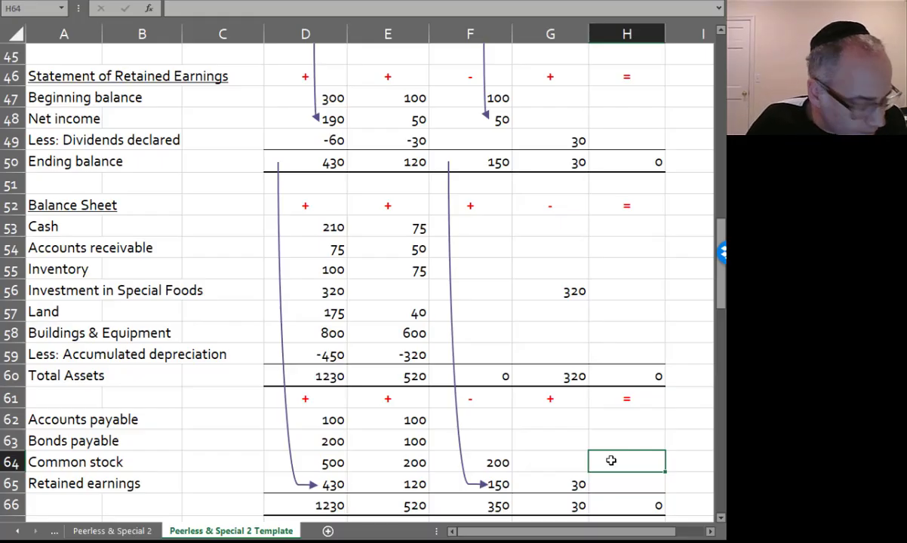
Compare Special's -320 accumulated depreciation with the depreciation calculation on the Peerless & Special 1 Template sheet
click(378, 357)
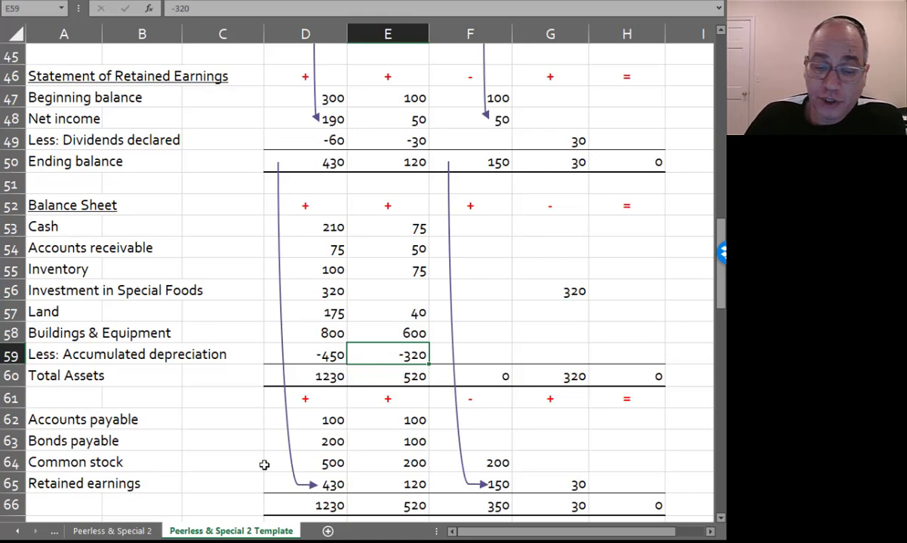
click(17, 532)
click(230, 531)
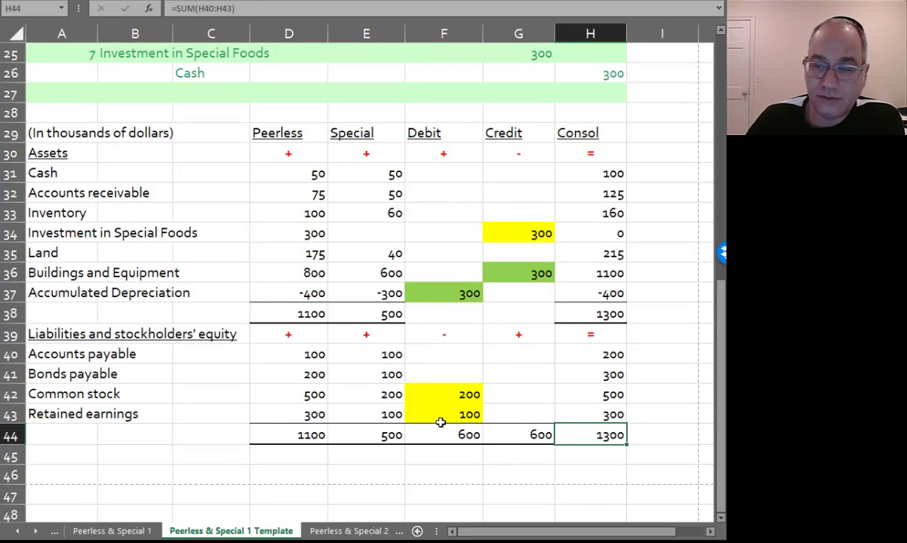
click(460, 291)
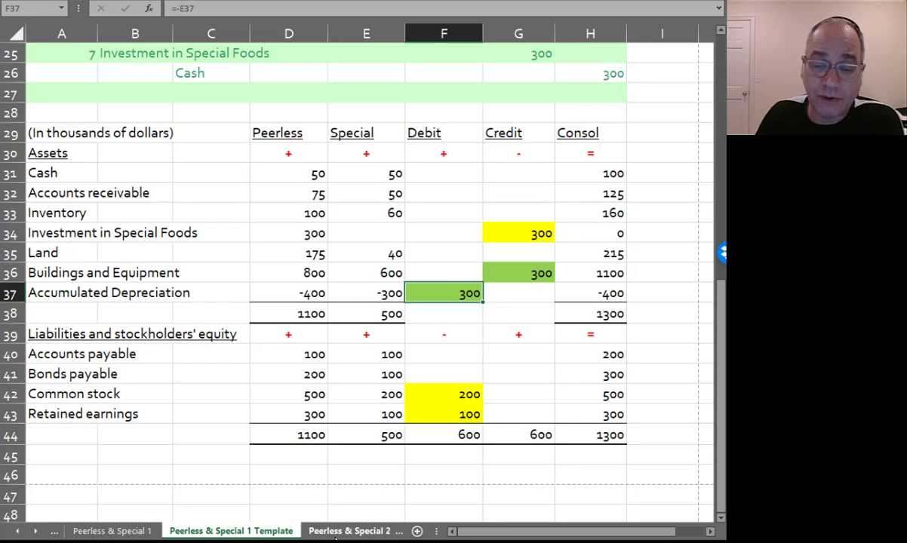
click(348, 532)
Debit accumulated depreciation 300 and credit Buildings & Equipment with a formula linking to it
click(340, 532)
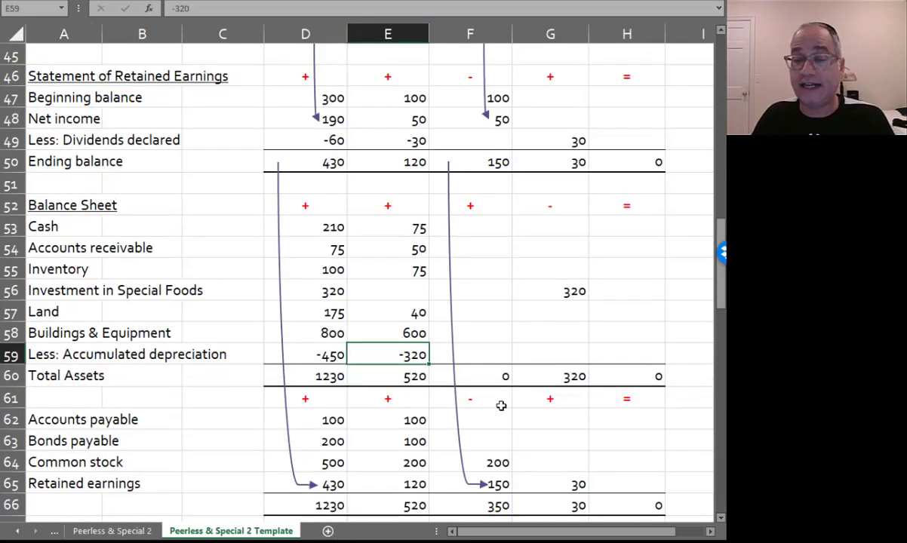
click(495, 354)
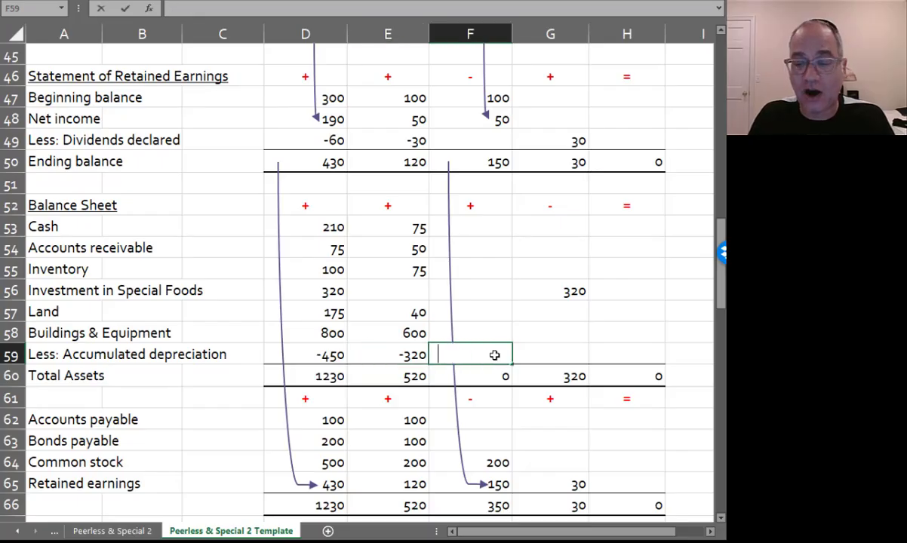
text(300)
key(Up)
key(Right)
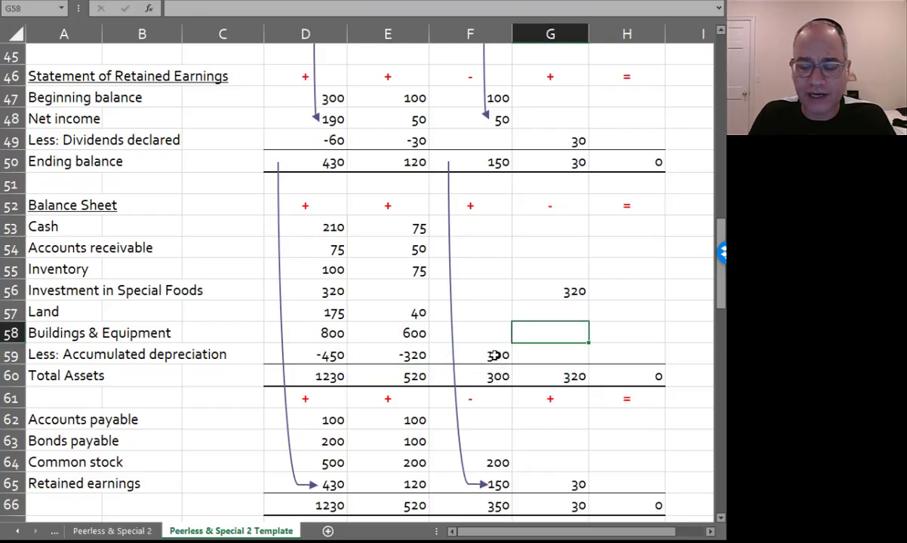
text(=)
click(494, 355)
key(Return)
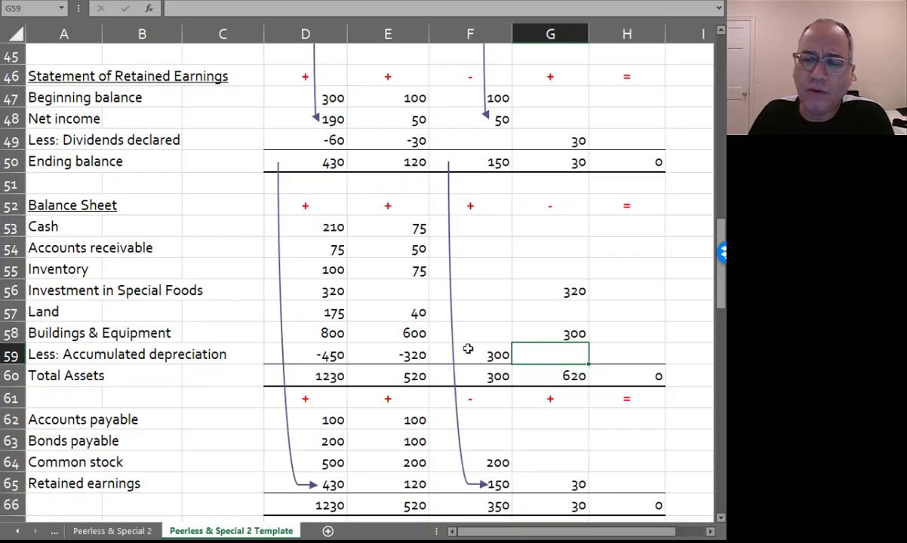
Verify Special's -320 accumulated depreciation and -20 depreciation expense
click(385, 349)
scroll(383, 343, up, 2)
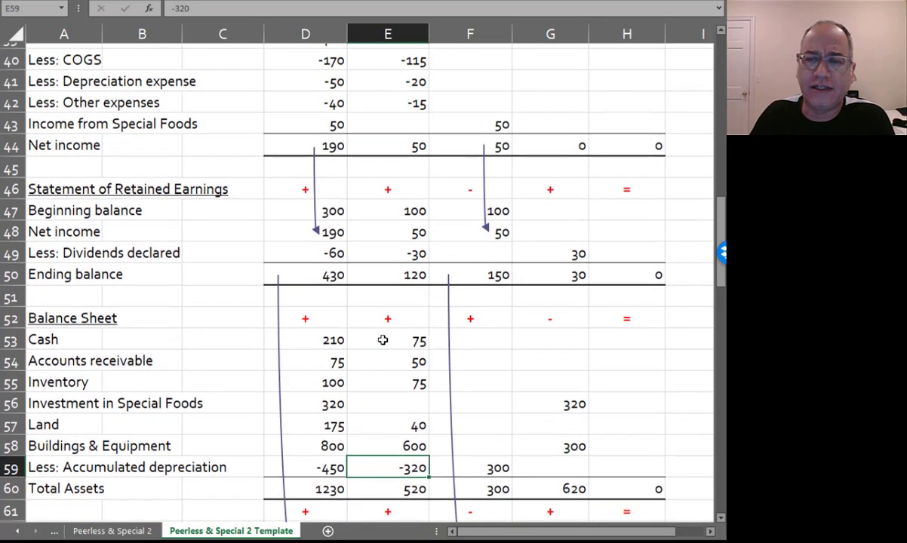
scroll(382, 340, up, 2)
click(387, 225)
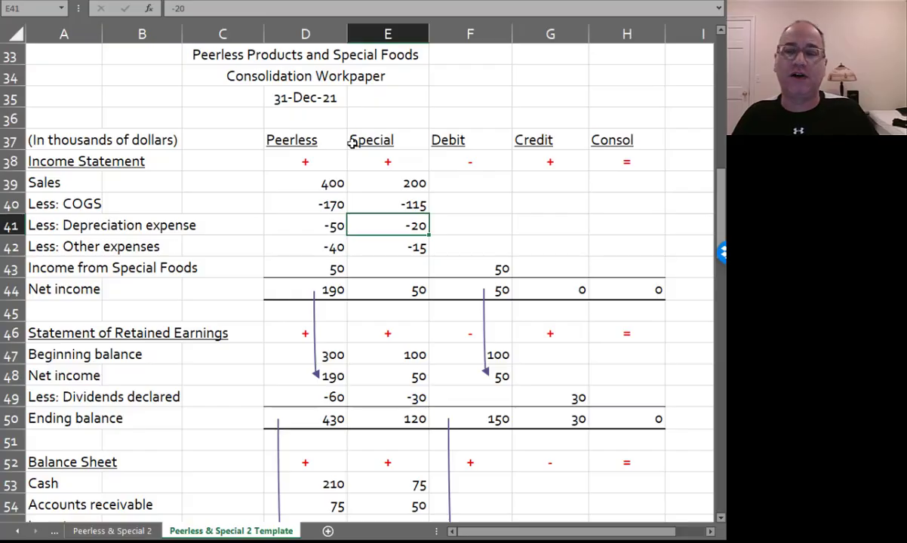
scroll(352, 147, down, 4)
Shade the 300 depreciation elimination pair, G58 and F59, green
click(565, 295)
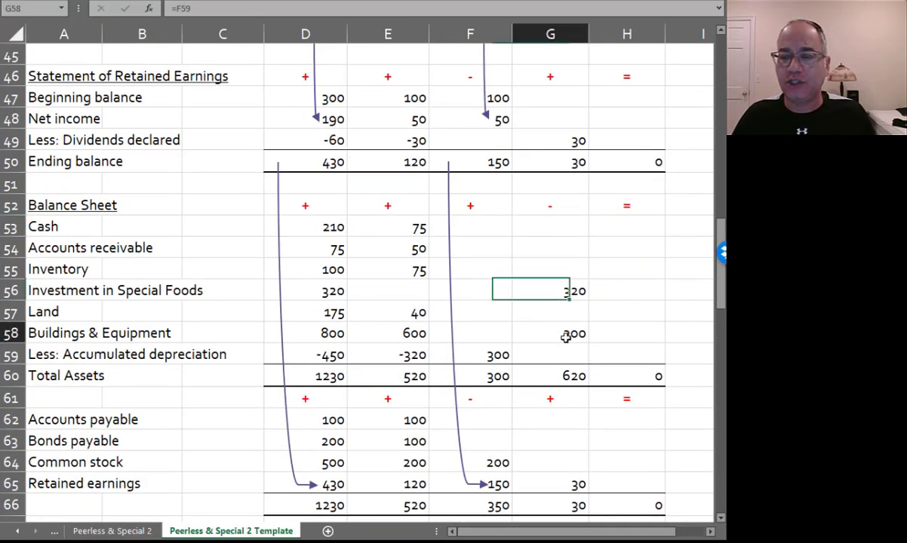
click(573, 337)
ctrl+click(485, 355)
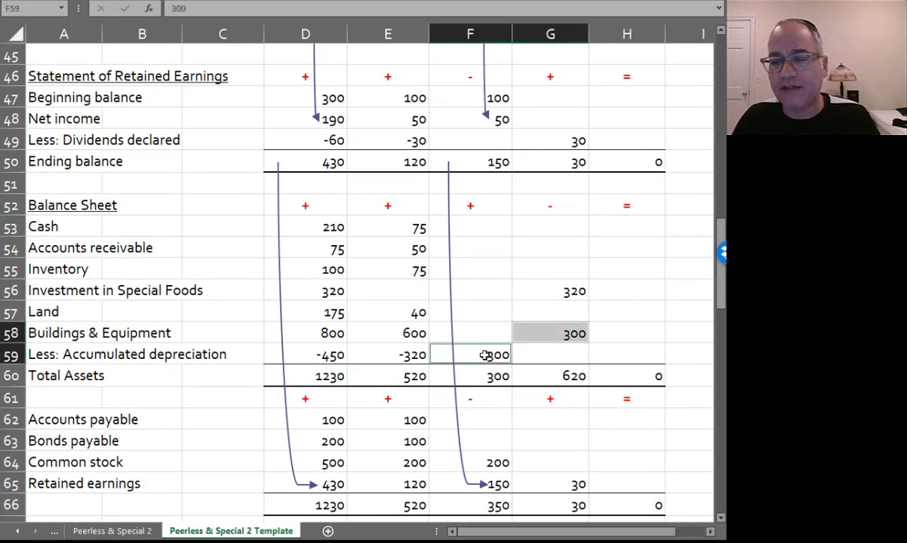
right_click(486, 355)
click(540, 393)
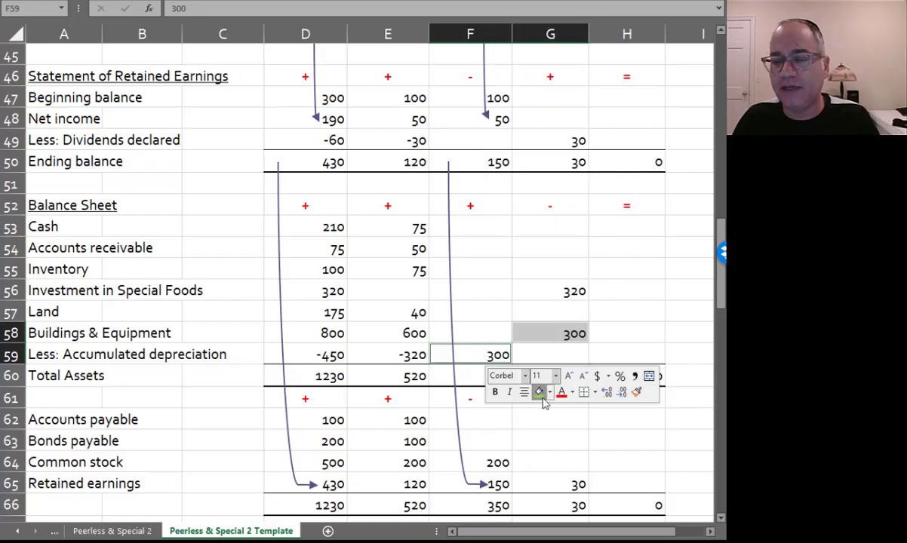
click(482, 329)
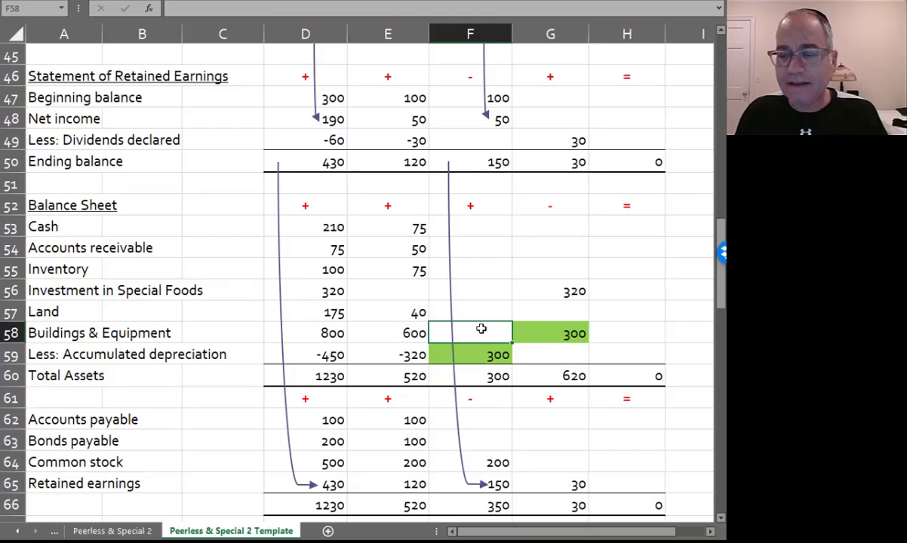
click(480, 353)
click(535, 333)
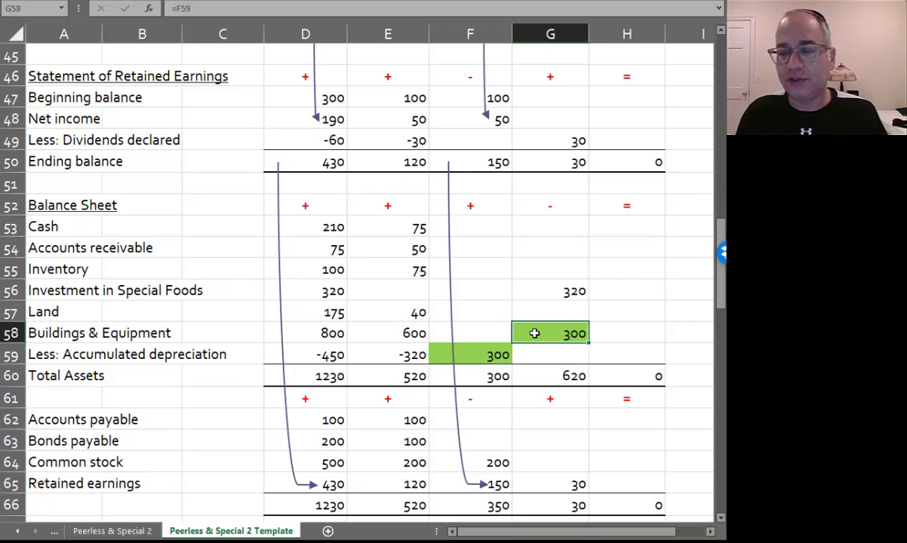
Mark the investment elimination cells F43, F47:F48, G49, G56 and F64:F65 by repeating the fill with F4
scroll(536, 424, up, 2)
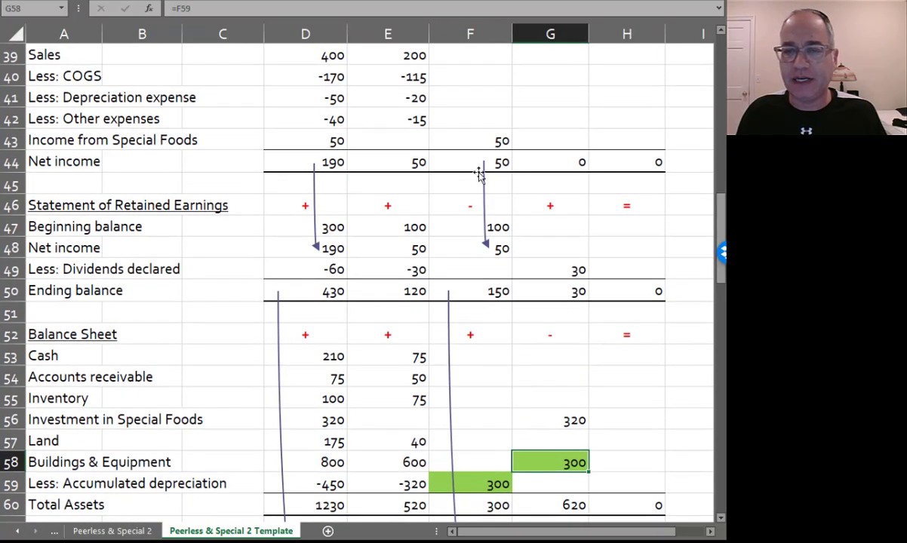
click(475, 142)
key(F4)
click(469, 231)
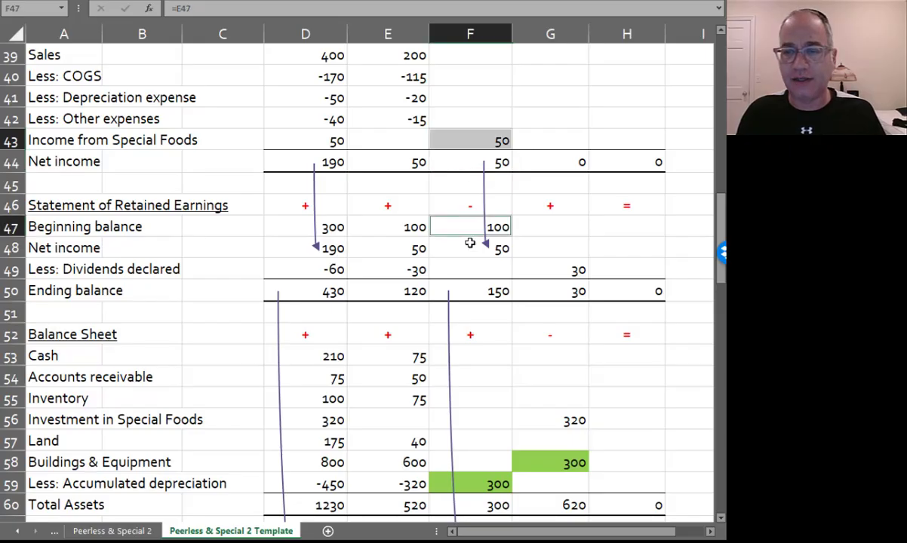
key(F4)
click(470, 241)
key(F4)
click(559, 270)
key(F4)
click(552, 419)
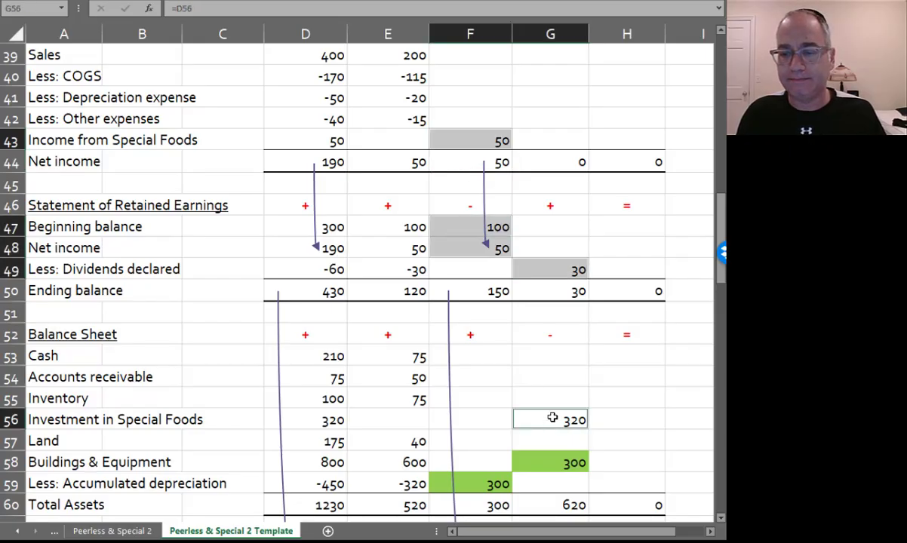
scroll(553, 417, down, 2)
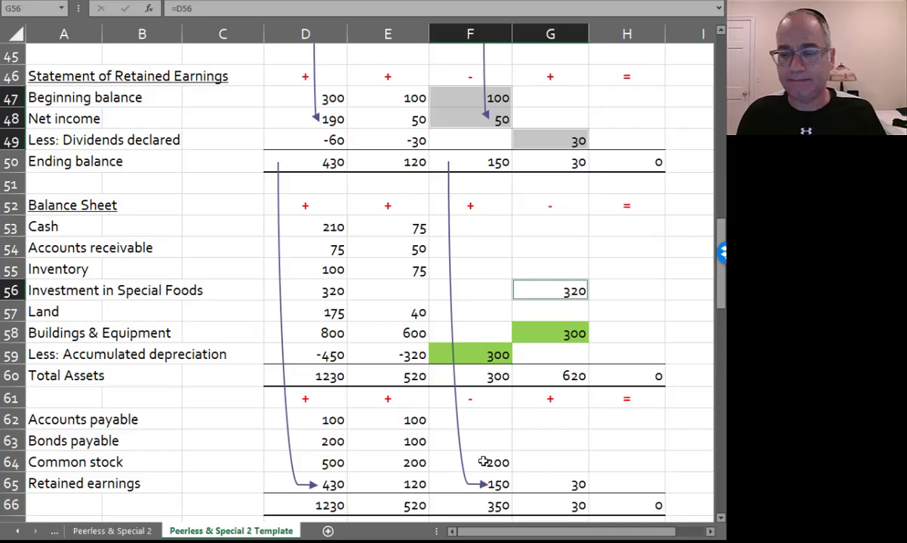
key(F4)
drag(483, 460, 483, 483)
key(F4)
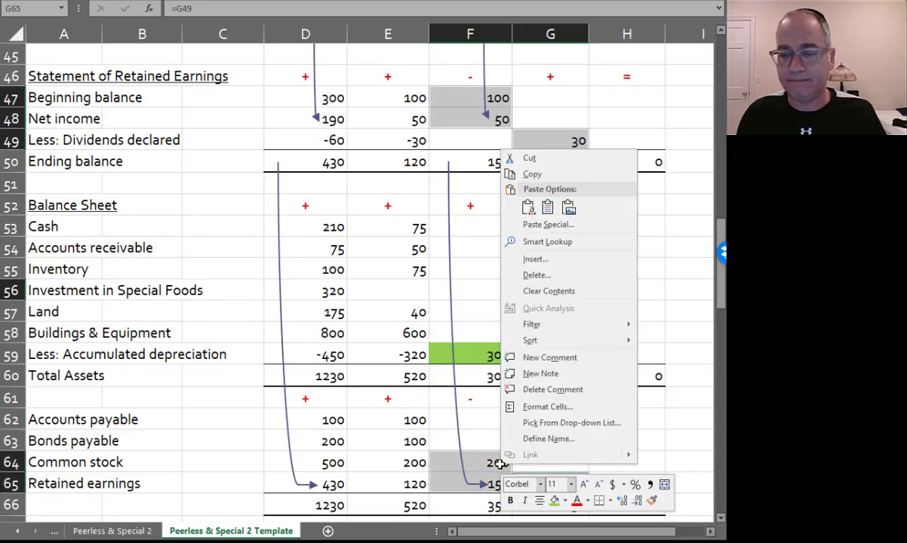
Change the fill of the marked elimination entries to yellow
right_click(537, 487)
click(565, 501)
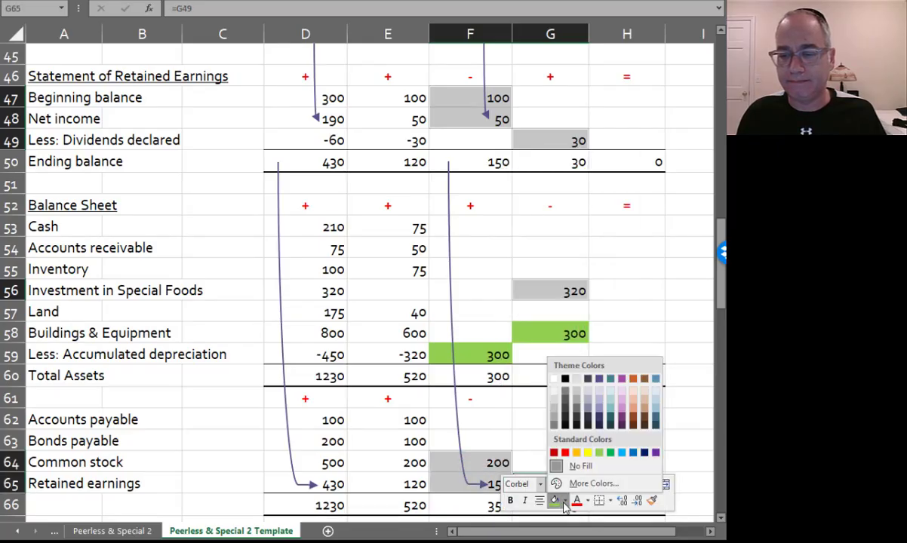
click(588, 453)
click(561, 443)
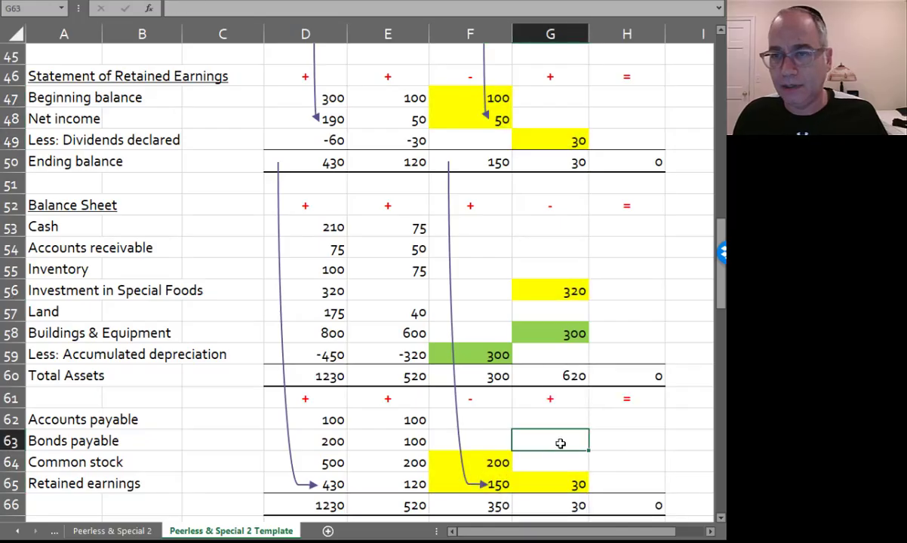
Enter the Sales Consol formula =D39+E39-F39+G39 in H39
scroll(560, 444, up, 3)
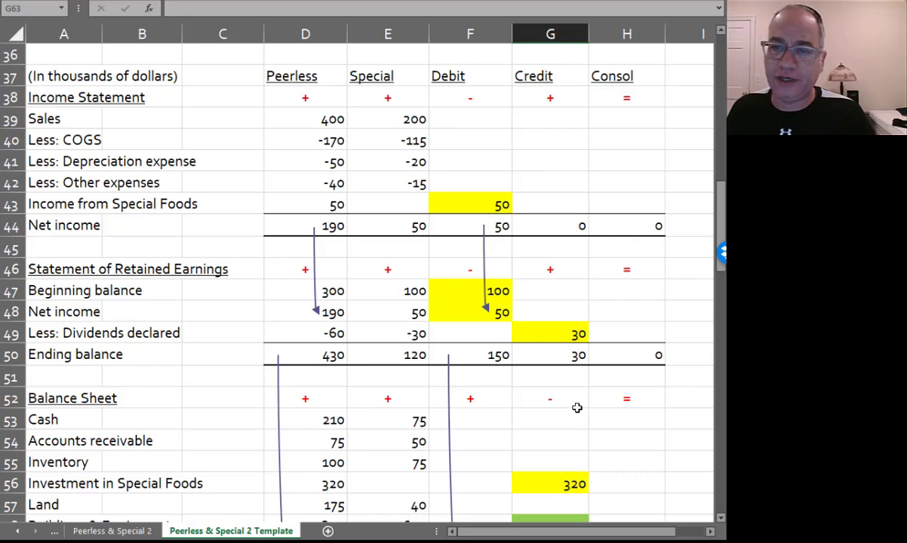
scroll(577, 408, down, 3)
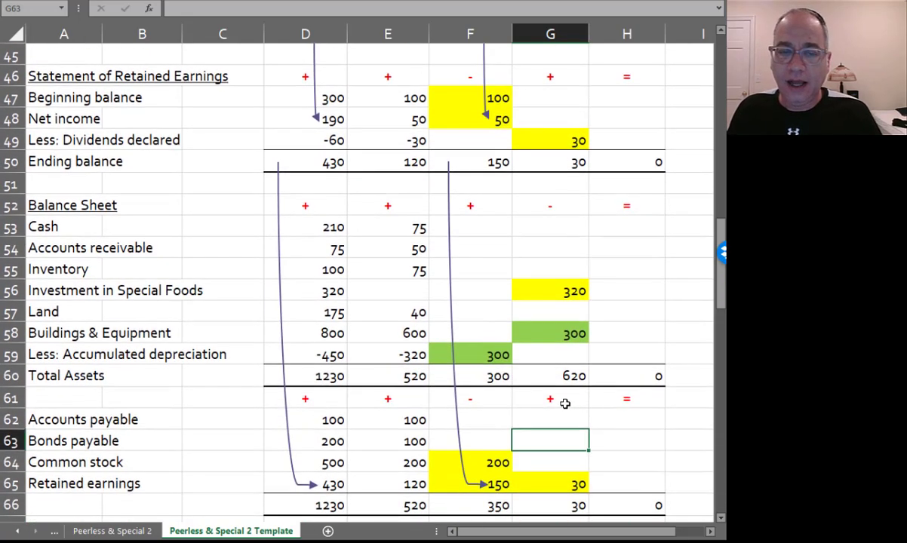
scroll(524, 192, up, 3)
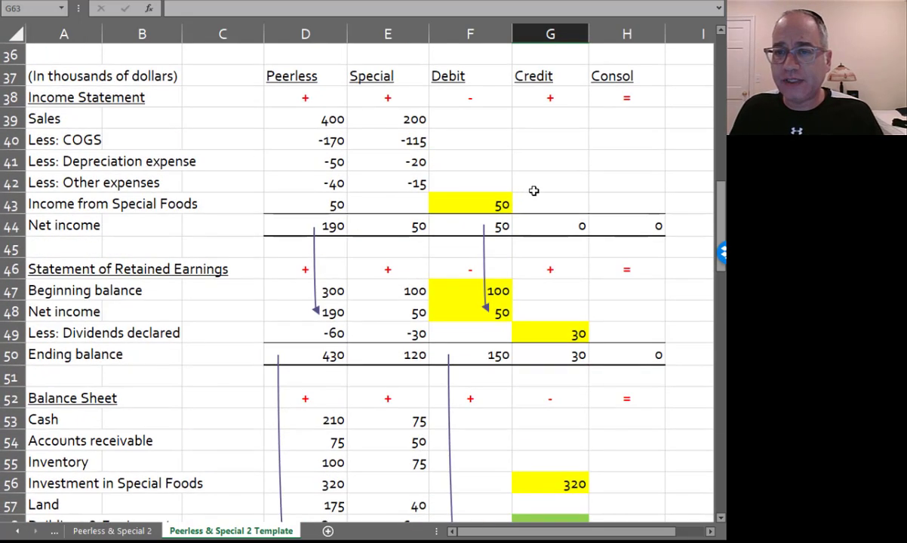
click(619, 114)
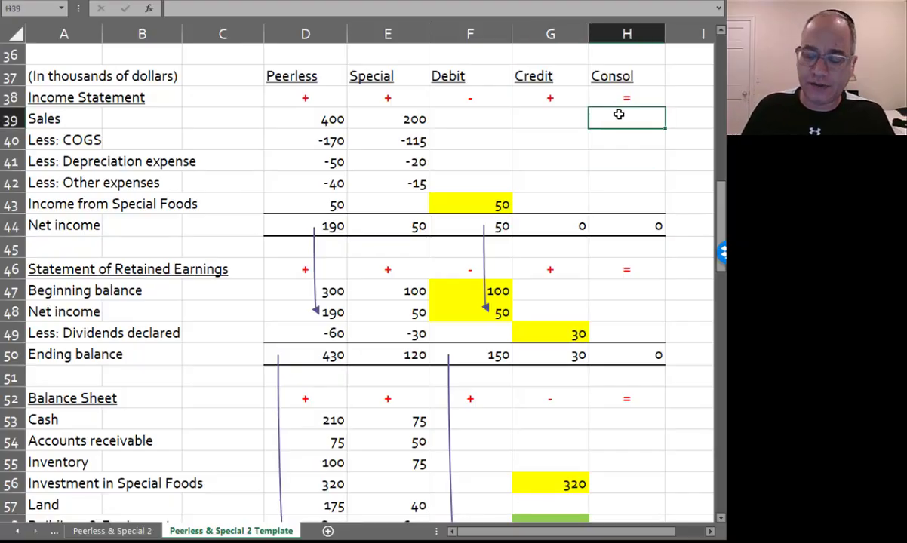
text(=)
key(Left)
key(Left)
key(Left)
key(Left)
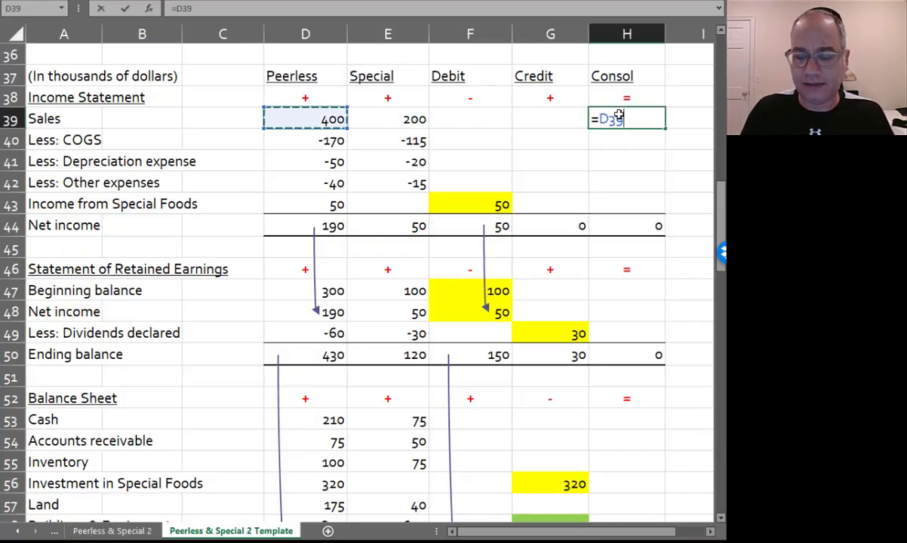
text(+)
key(Left)
key(Left)
key(Left)
text(-)
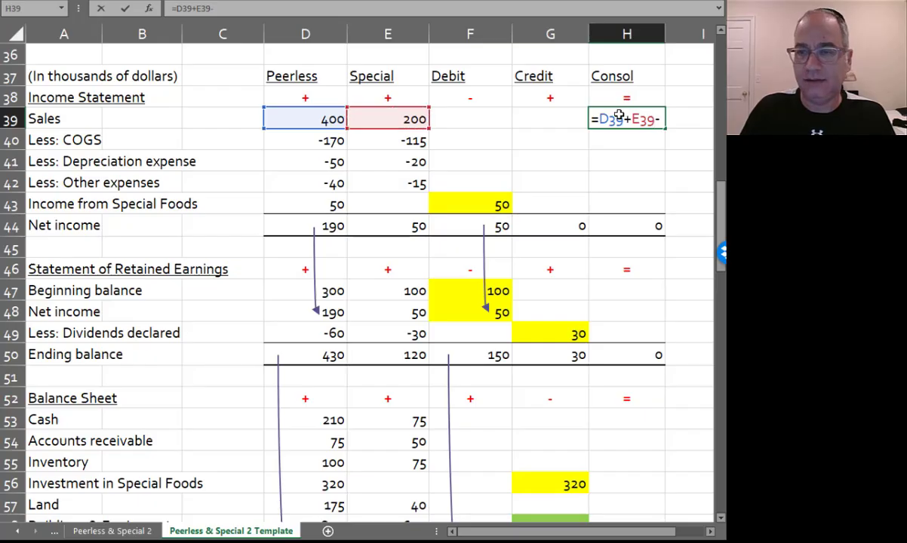
key(Left)
key(Left)
text(+)
key(Left)
key(ctrl+Return)
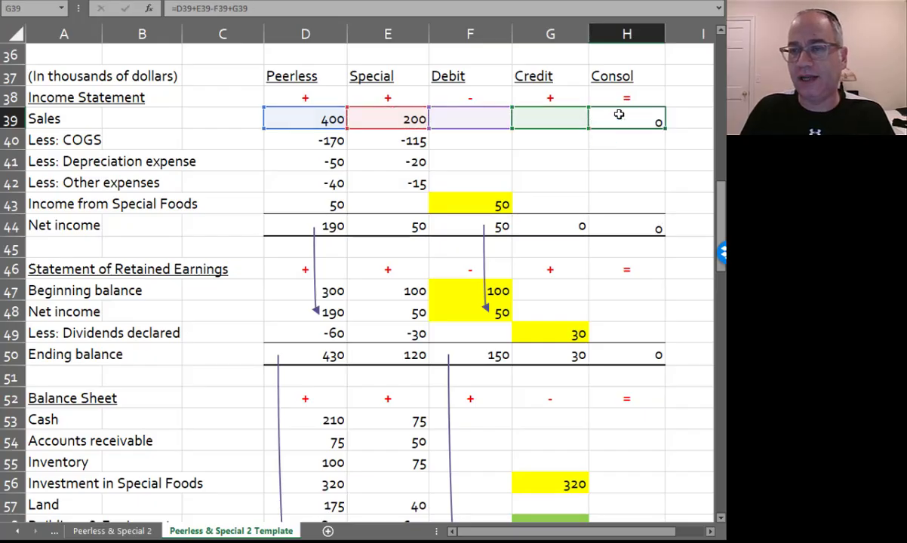
Fill the formula down through H43 and verify Sales 600 and Net income 190
key(shift+Down)
key(shift+Down)
key(shift+Down)
key(shift+Down)
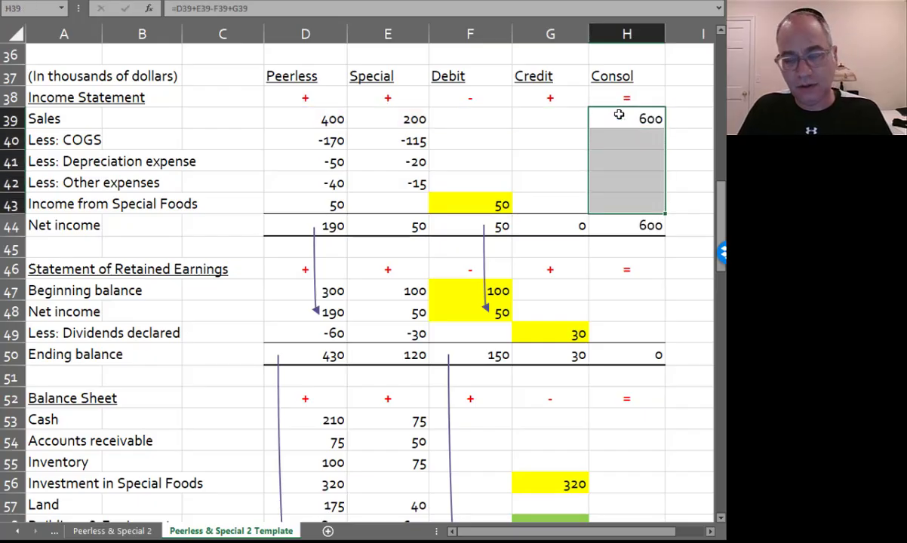
key(ctrl+d)
key(Down)
key(Down)
key(Down)
key(Down)
key(Down)
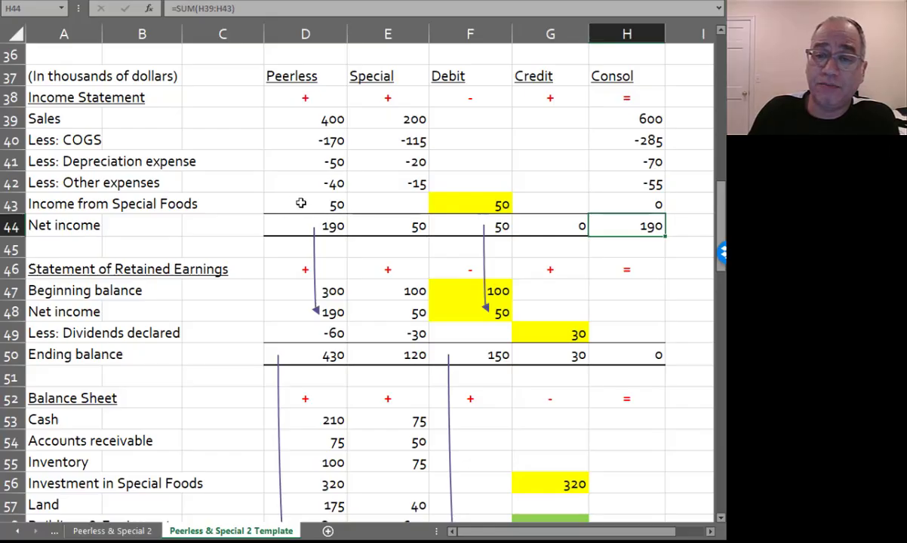
drag(333, 117, 319, 184)
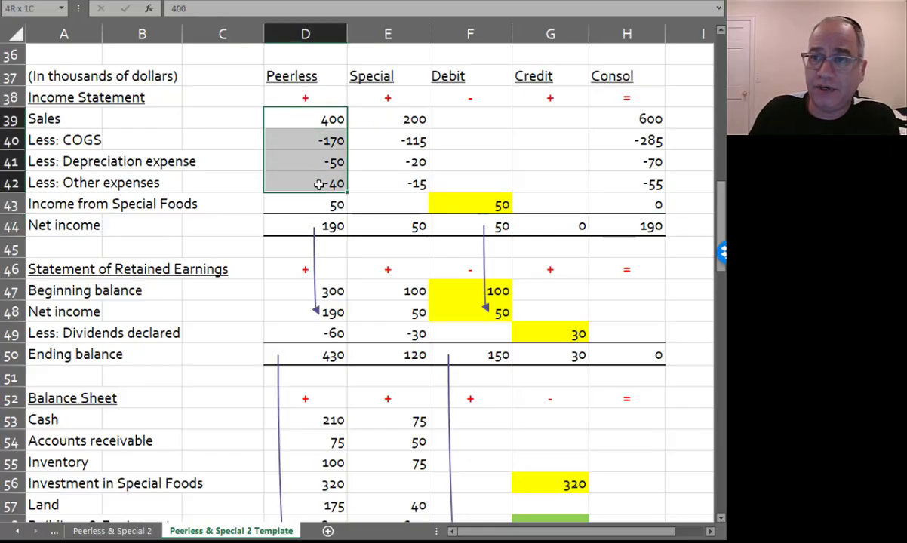
click(298, 203)
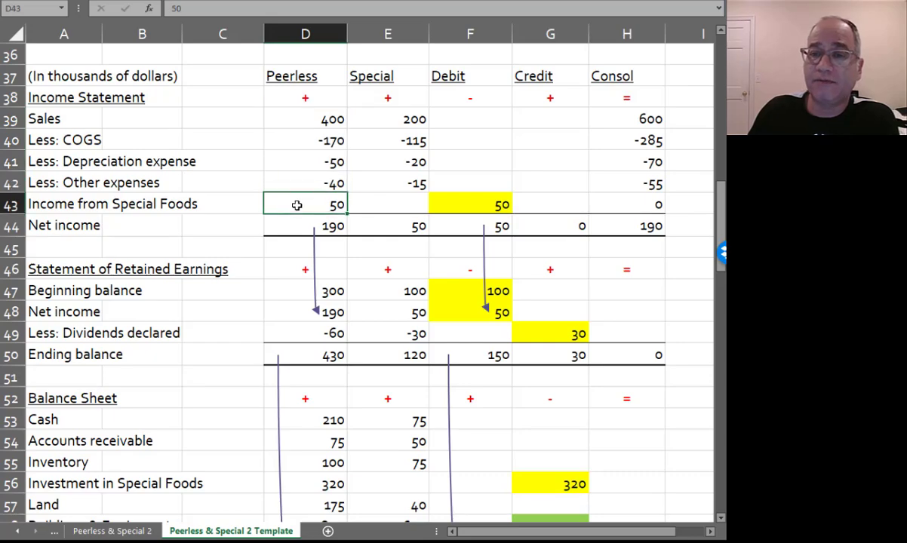
click(332, 116)
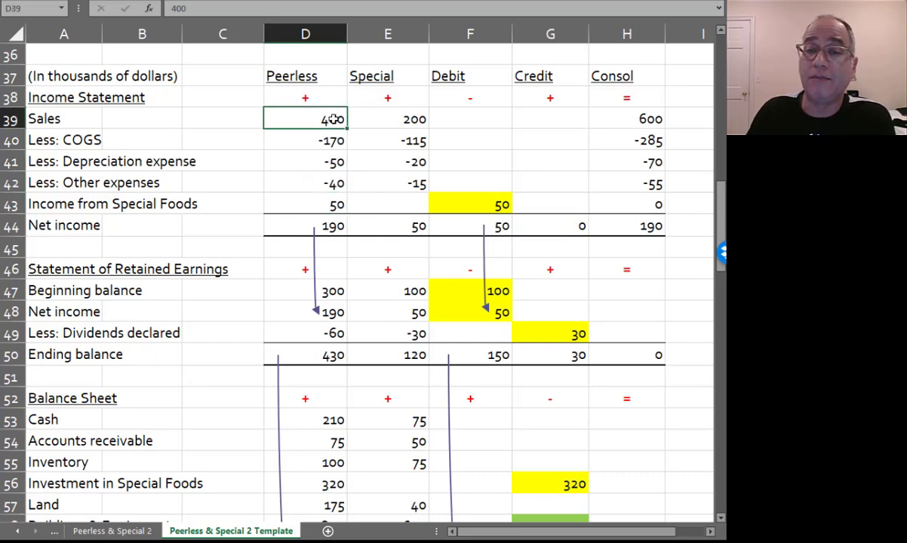
click(619, 116)
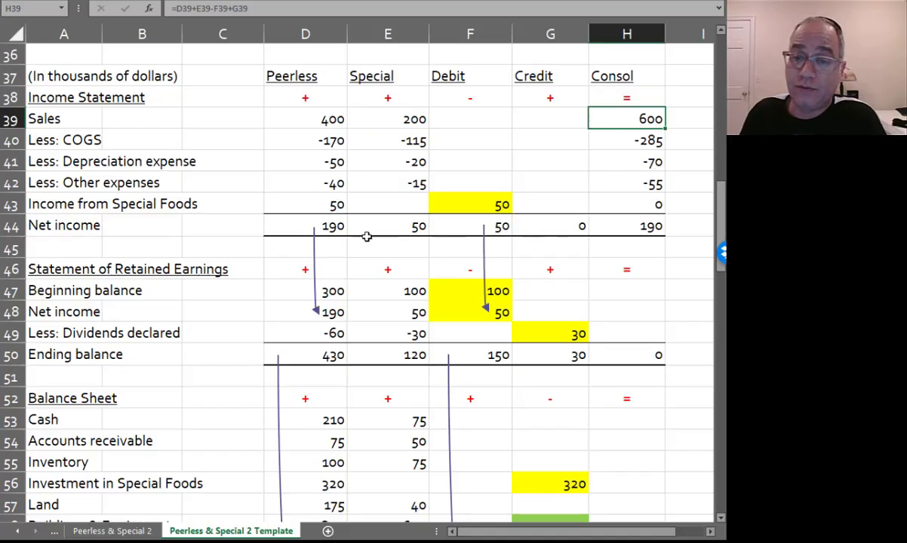
click(331, 224)
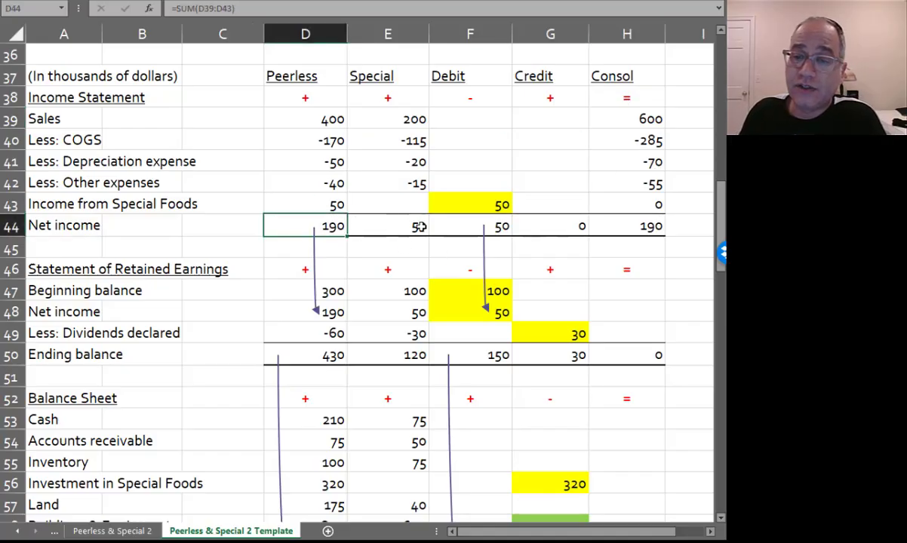
Draw a magenta arrow along the Net income row from Peerless's 190 to the consolidated 190
click(625, 225)
drag(351, 218, 636, 226)
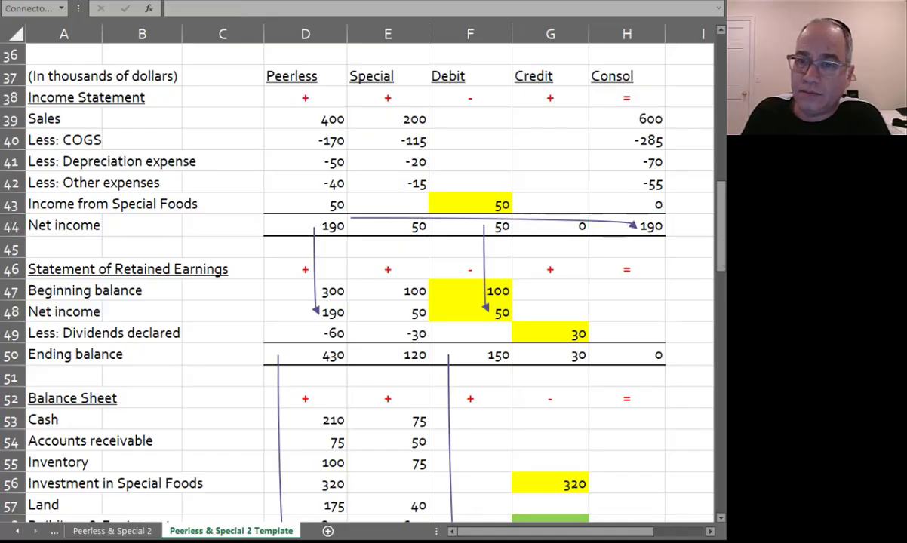
right_click(528, 219)
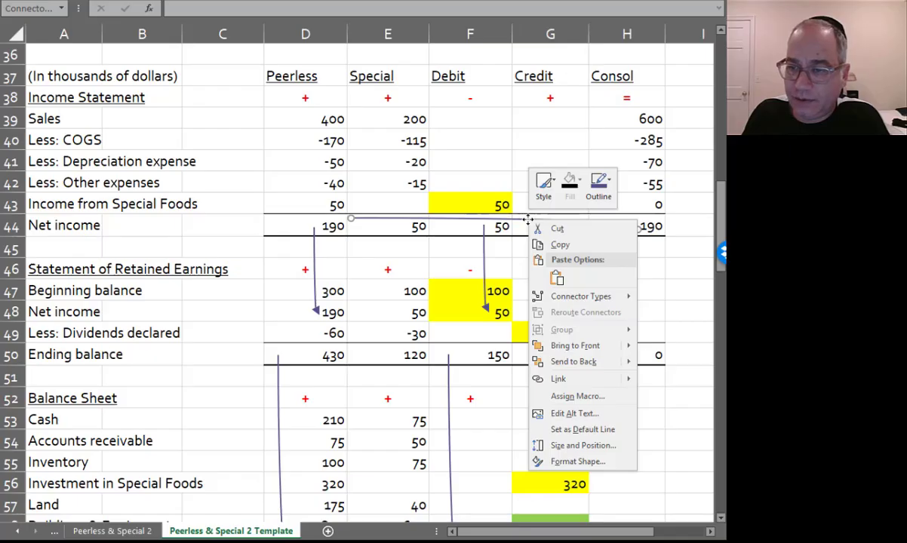
click(609, 187)
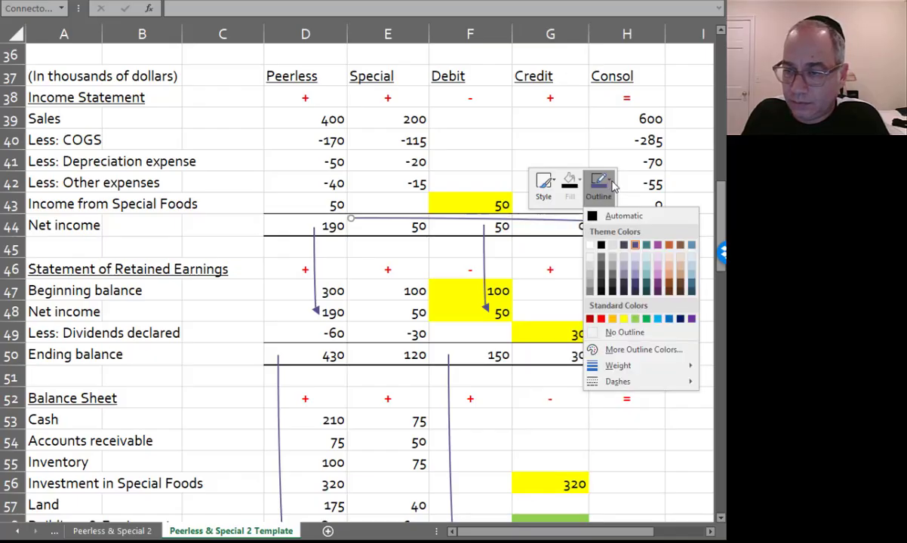
click(658, 245)
click(681, 263)
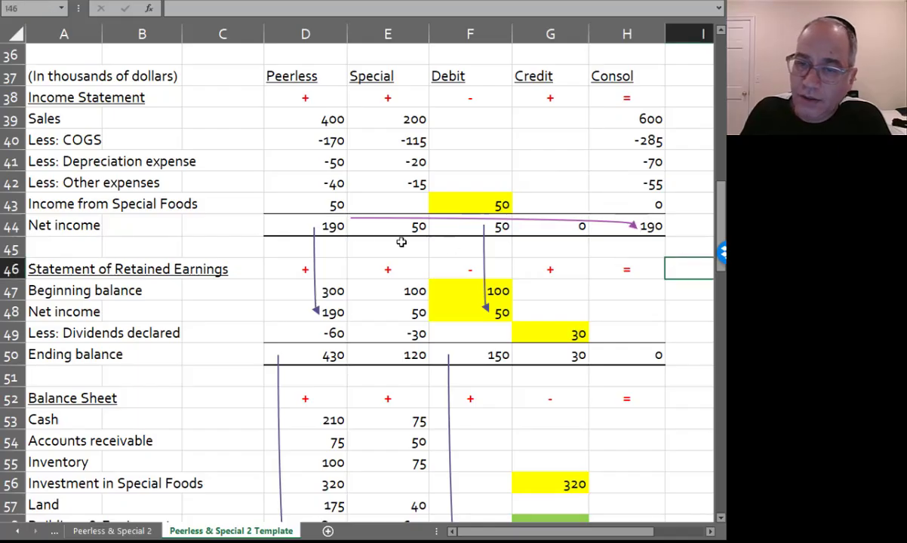
Copy the consolidated formulas in H41:H43
click(349, 358)
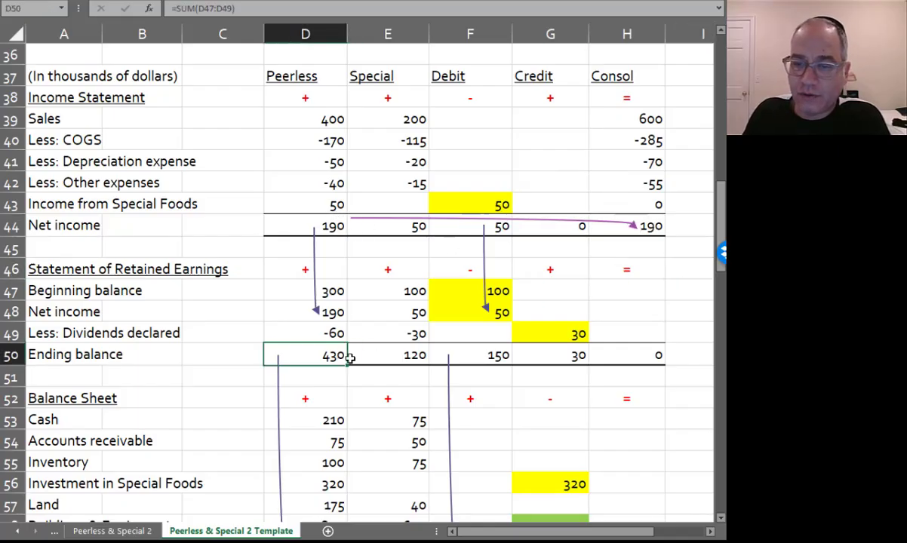
click(616, 292)
click(634, 164)
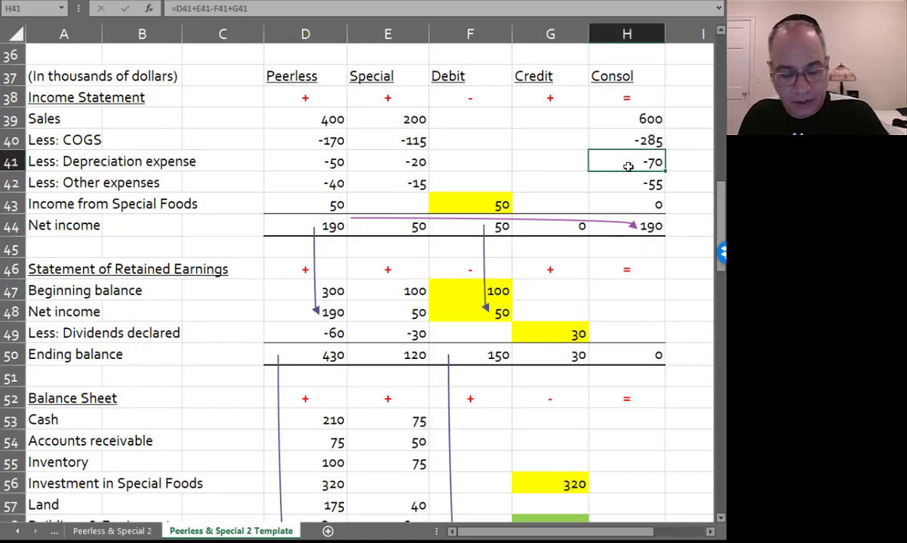
key(ctrl+c)
drag(617, 285, 615, 315)
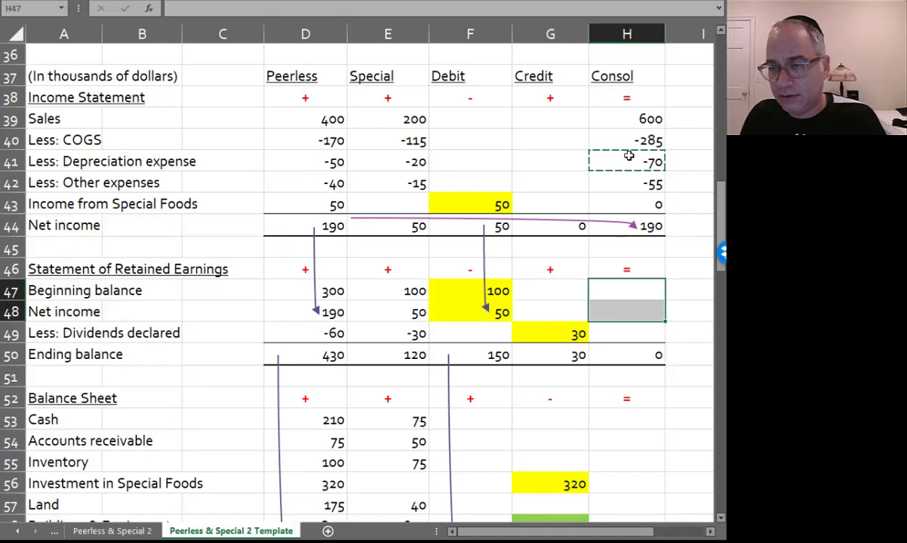
drag(630, 155, 630, 203)
key(ctrl+c)
Paste the formulas into H47:H49 and duplicate the magenta arrow onto the 430 ending balance row
click(631, 290)
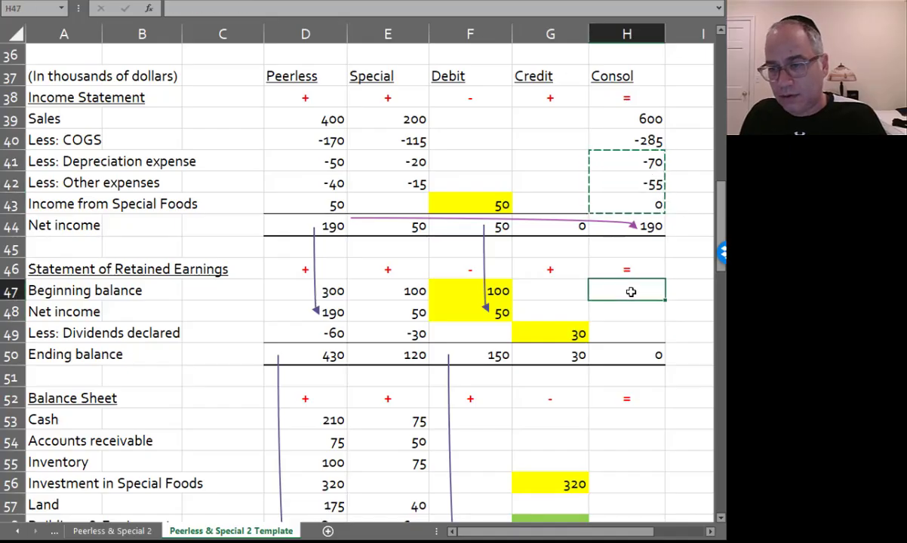
key(ctrl+v)
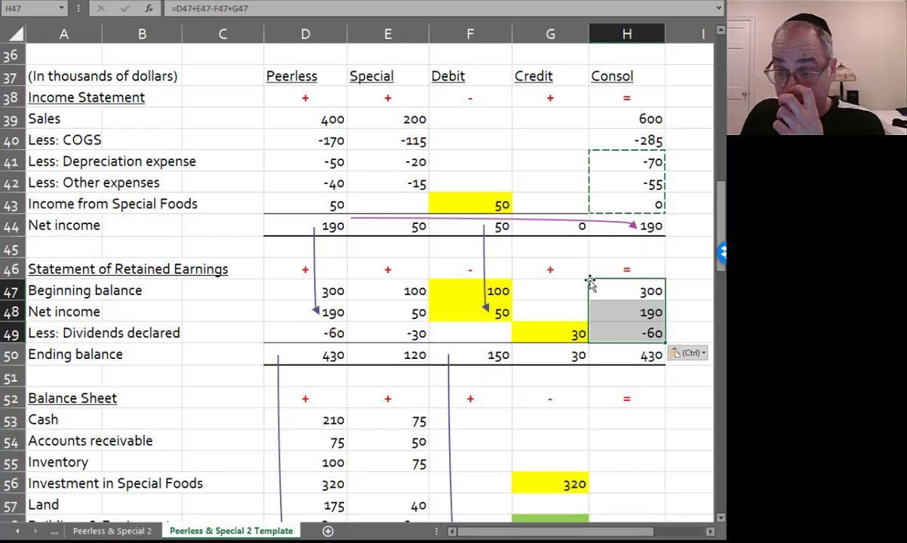
click(604, 227)
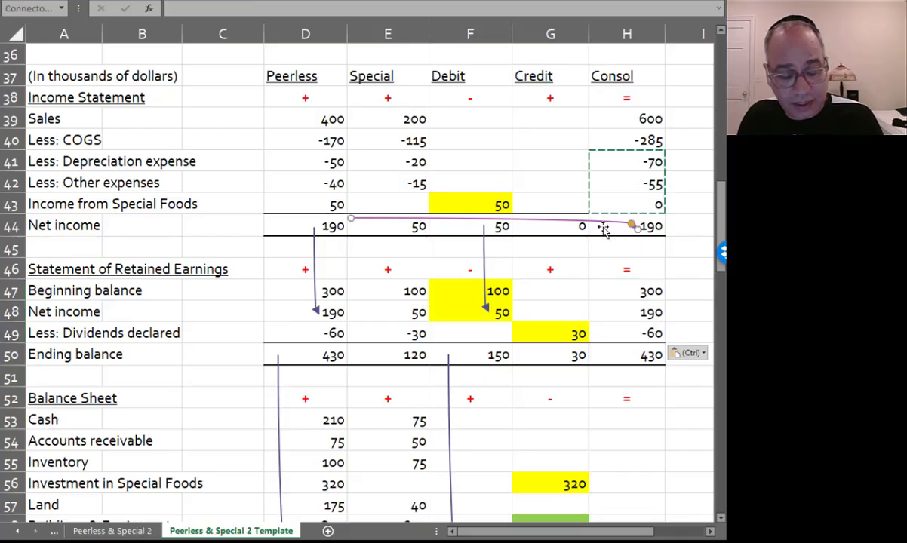
key(ctrl+c)
key(ctrl+v)
drag(582, 246, 560, 346)
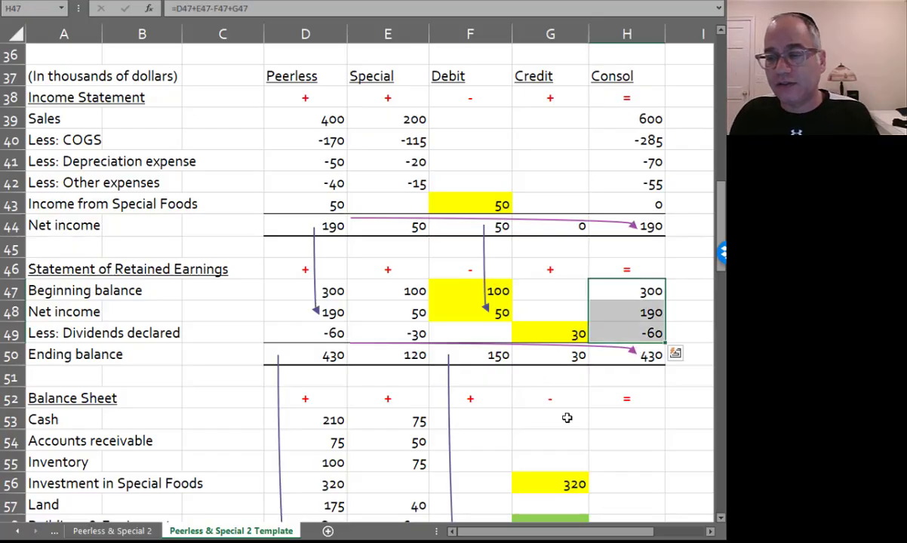
click(619, 381)
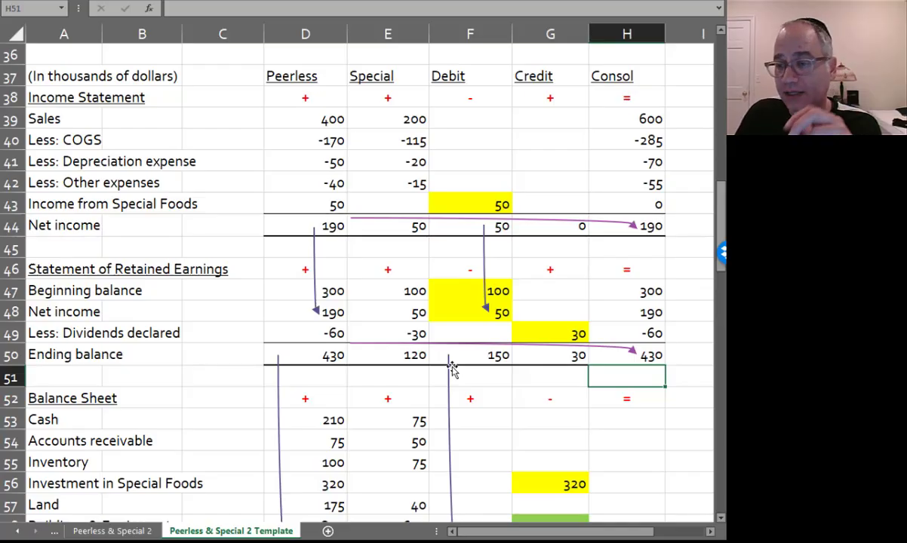
Enter the Consol Cash formula combining Peerless, Special, the debit and the credit
scroll(450, 367, down, 3)
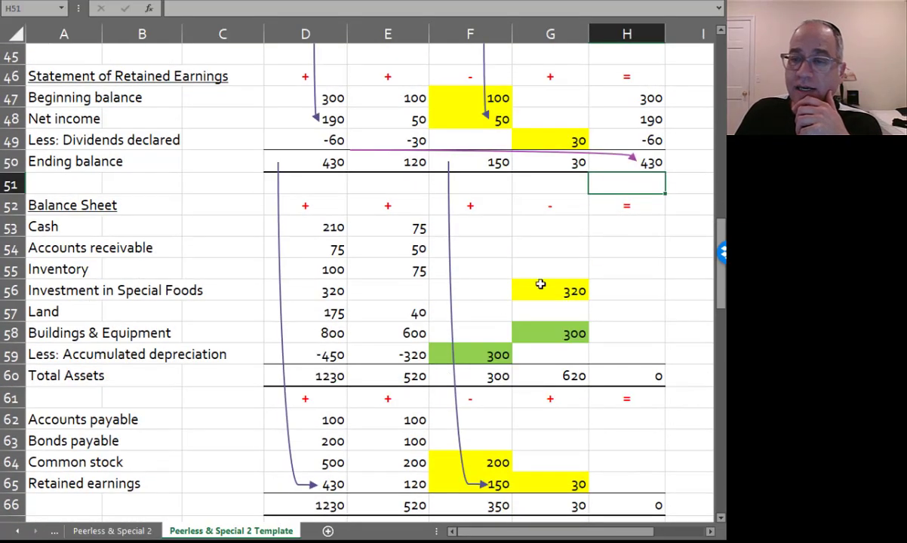
click(607, 228)
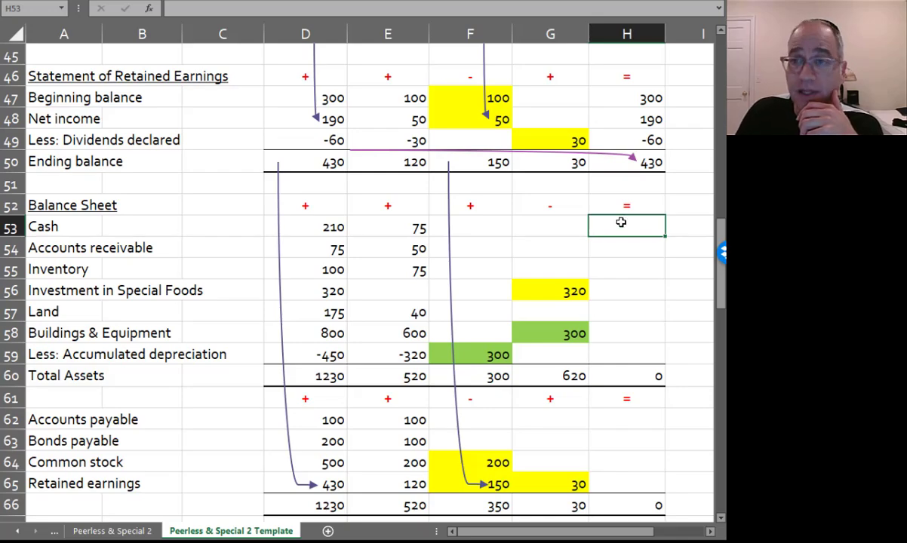
text(=)
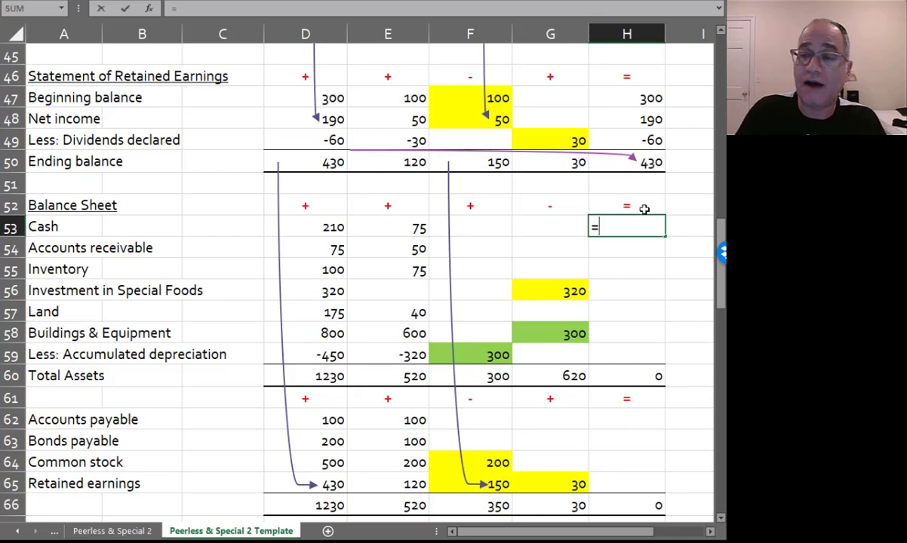
key(Left)
key(Left)
key(Left)
key(Left)
text(+)
key(Left)
key(Left)
key(Left)
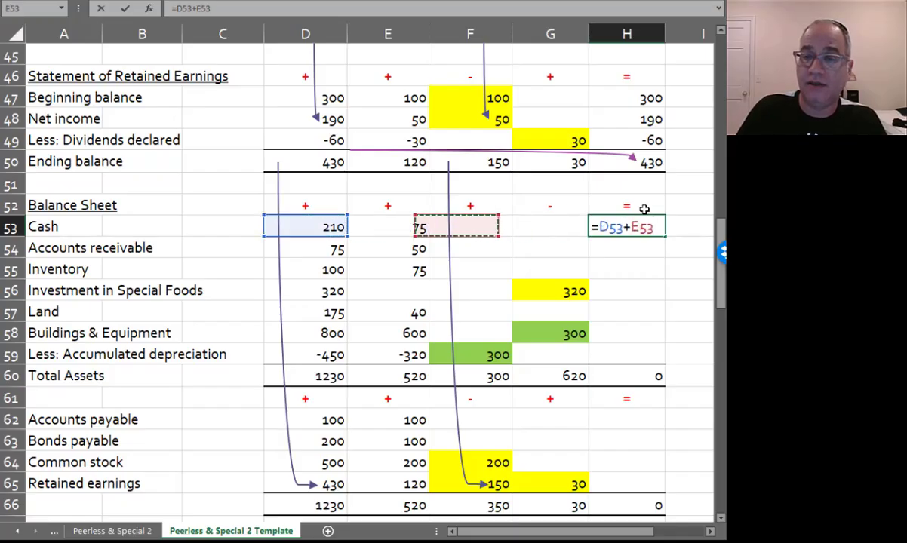
text(+)
key(Left)
key(Left)
text(-)
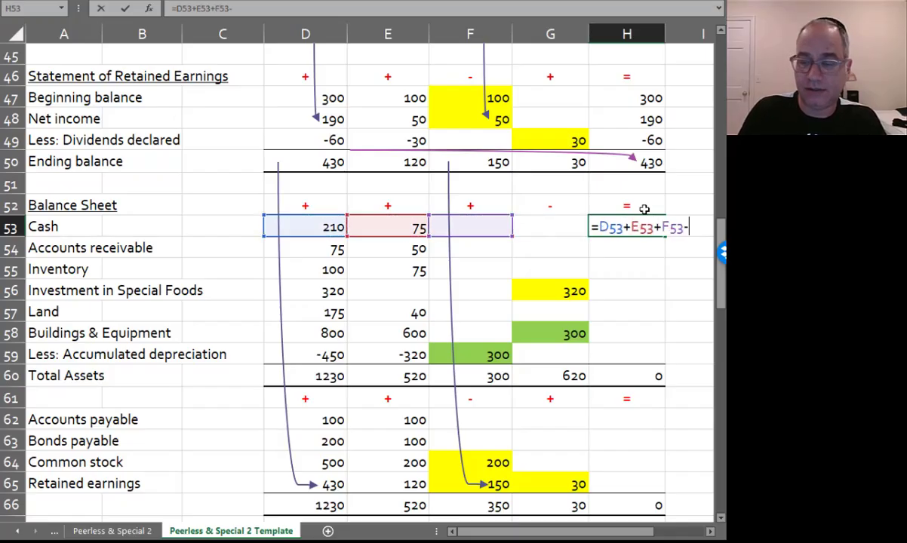
key(Left)
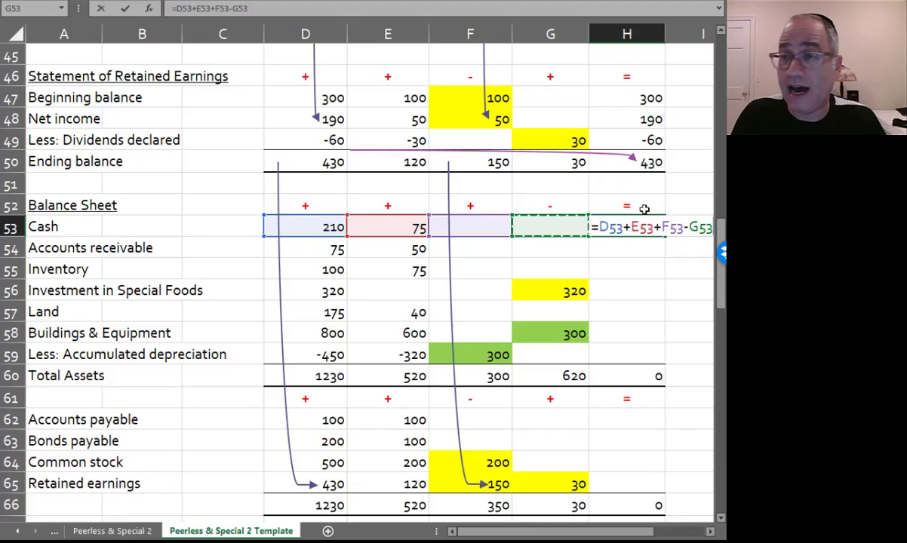
key(Return)
Fill the Cash formula down H53:H59 so Total Assets reaches 1430
key(Up)
key(shift+Down)
key(shift+Down)
key(shift+Down)
key(shift+Down)
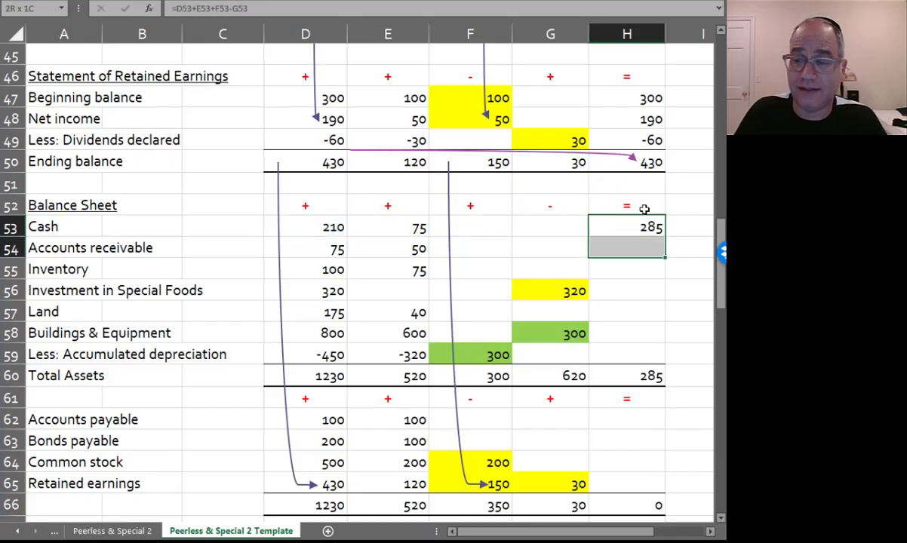
key(shift+Down)
key(shift+Down)
key(ctrl+d)
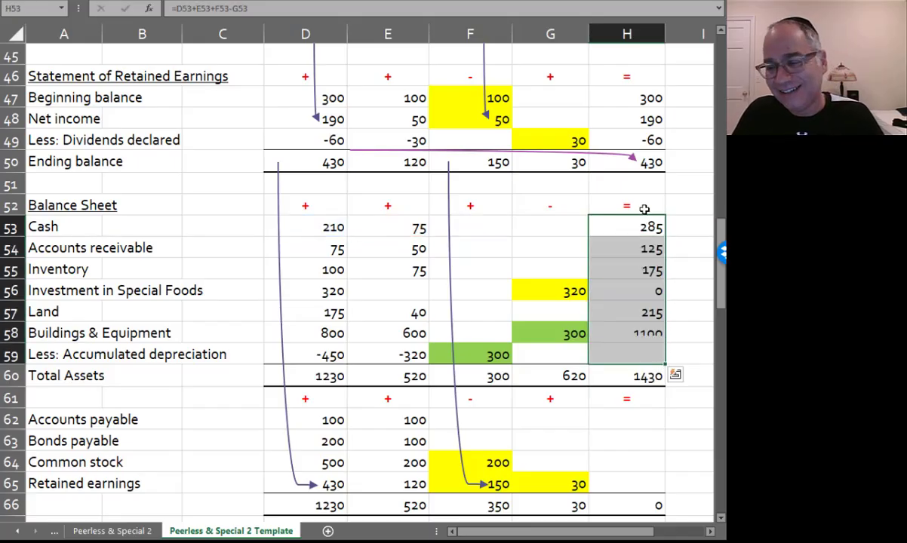
key(Down)
key(Down)
key(Down)
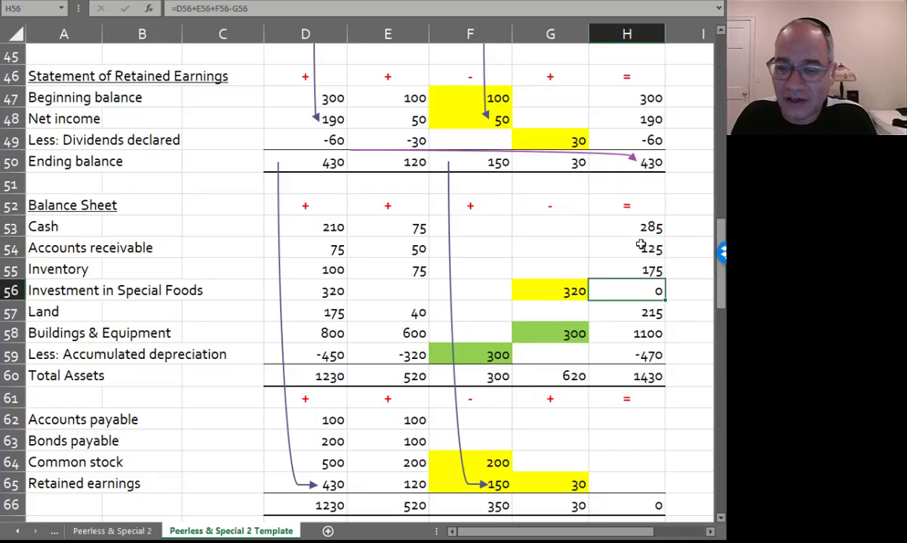
scroll(613, 291, down, 2)
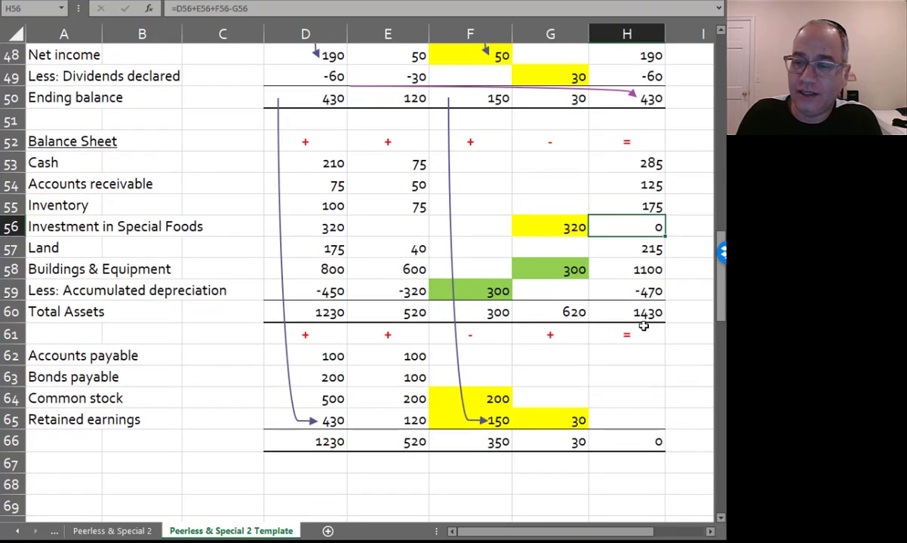
Enter =D62+E62-F62+G62 in H62 for Accounts payable
click(625, 292)
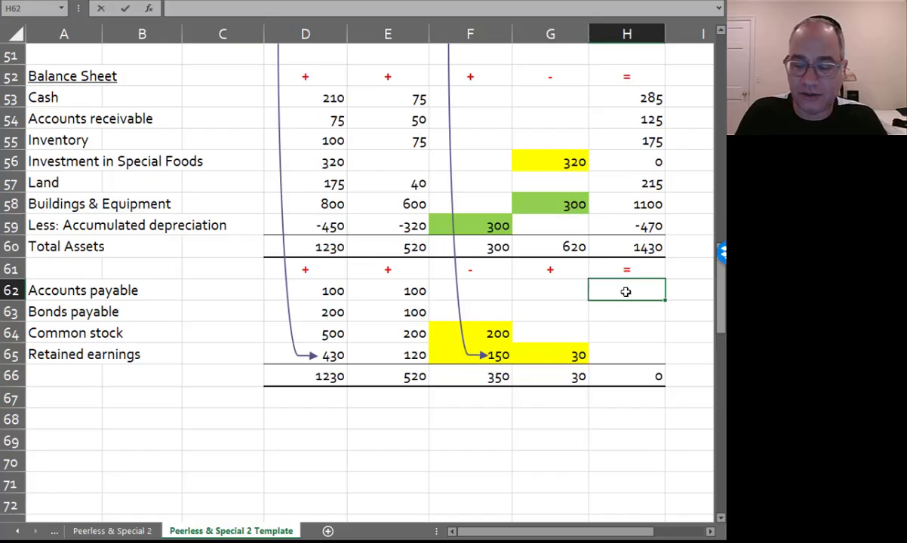
text(=)
key(Left)
key(Left)
key(Left)
key(Left)
text(+)
key(Left)
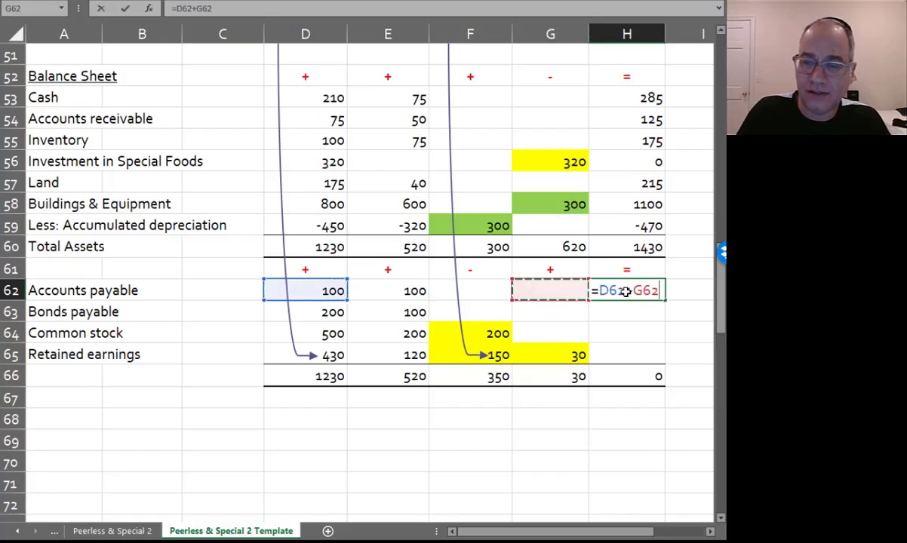
key(Left)
key(Left)
text(-)
key(Left)
key(Left)
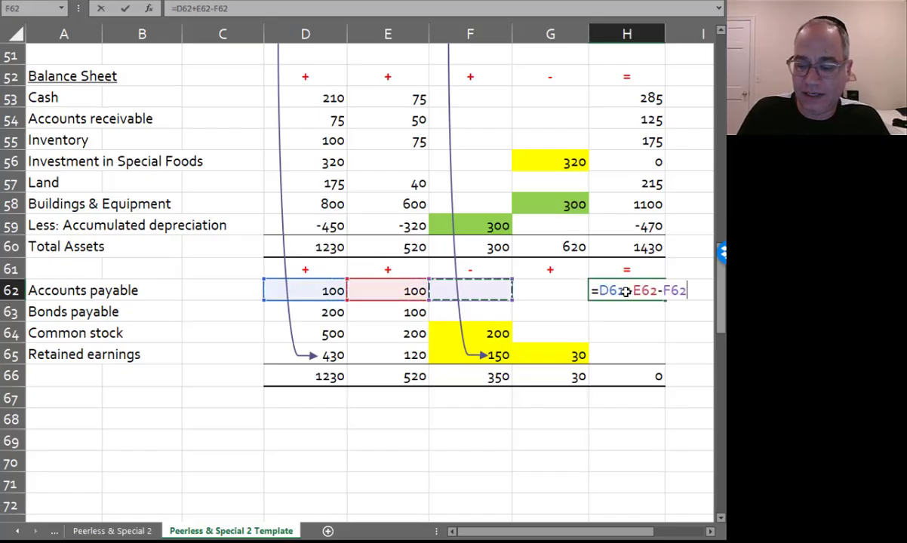
text(+)
key(Left)
key(Return)
Fill the Accounts payable formula down through H65, giving Retained earnings 430
click(626, 292)
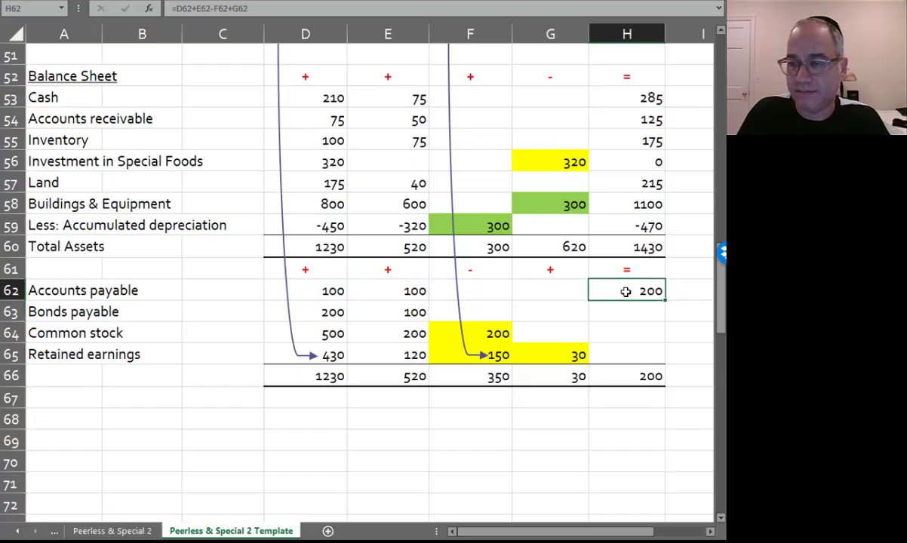
key(shift+Down)
key(shift+Down)
key(shift+Down)
key(ctrl+d)
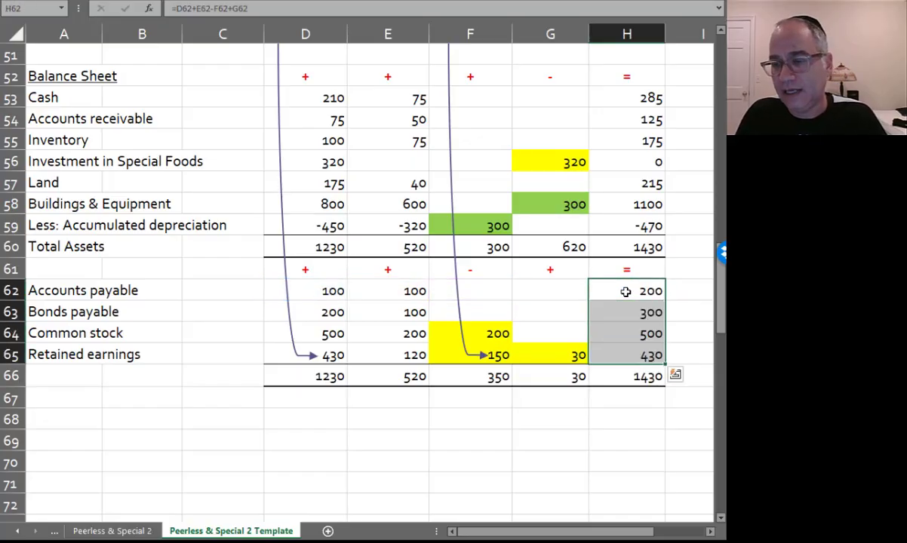
click(623, 349)
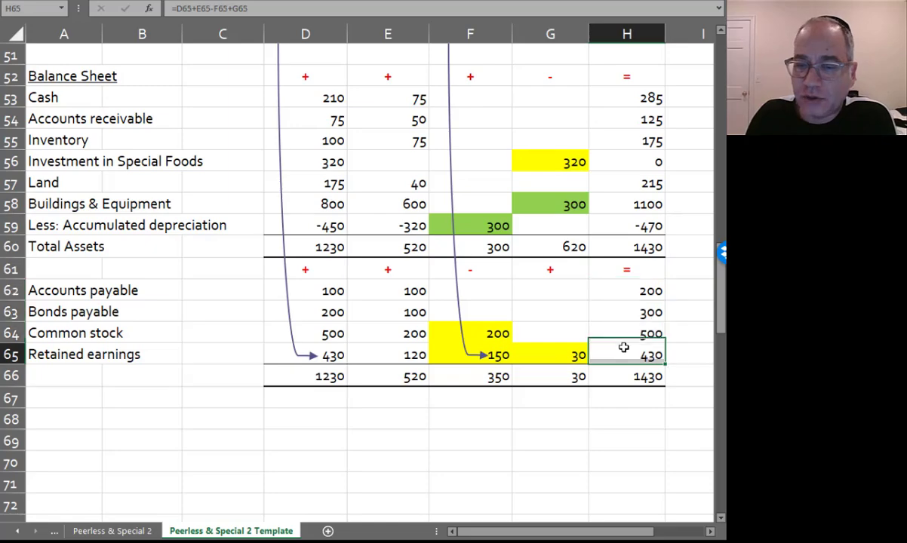
click(463, 340)
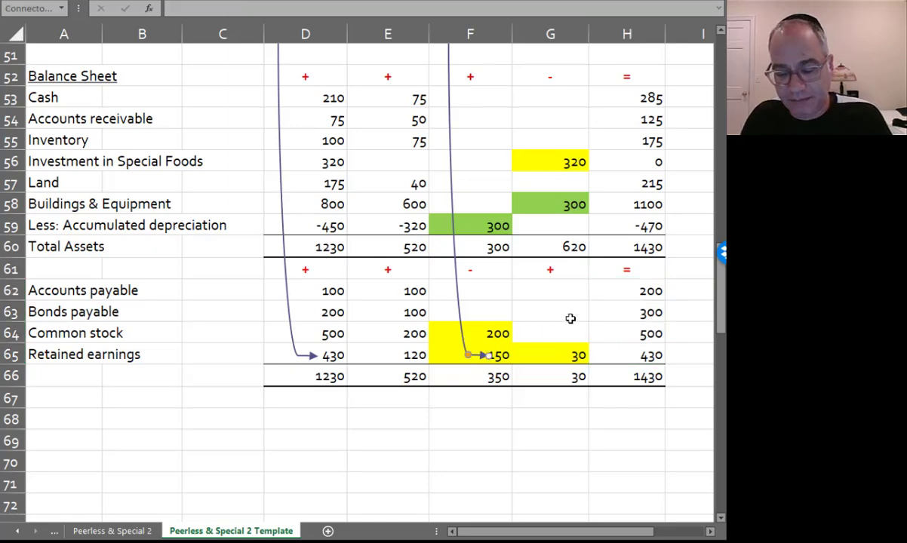
Duplicate the linking arrow into column H so it ends at Consol Retained earnings 430 in H65
key(ctrl+d)
drag(474, 320, 605, 302)
scroll(577, 314, up, 4)
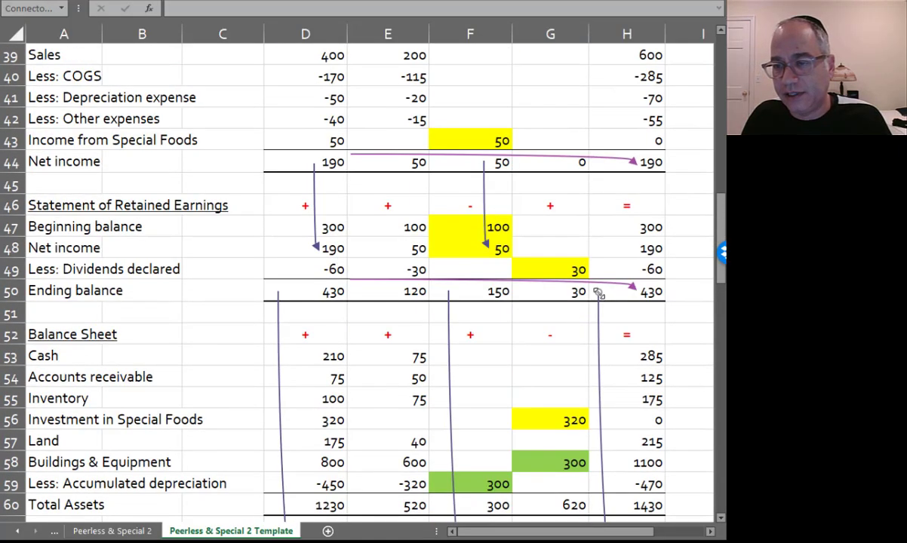
key(Escape)
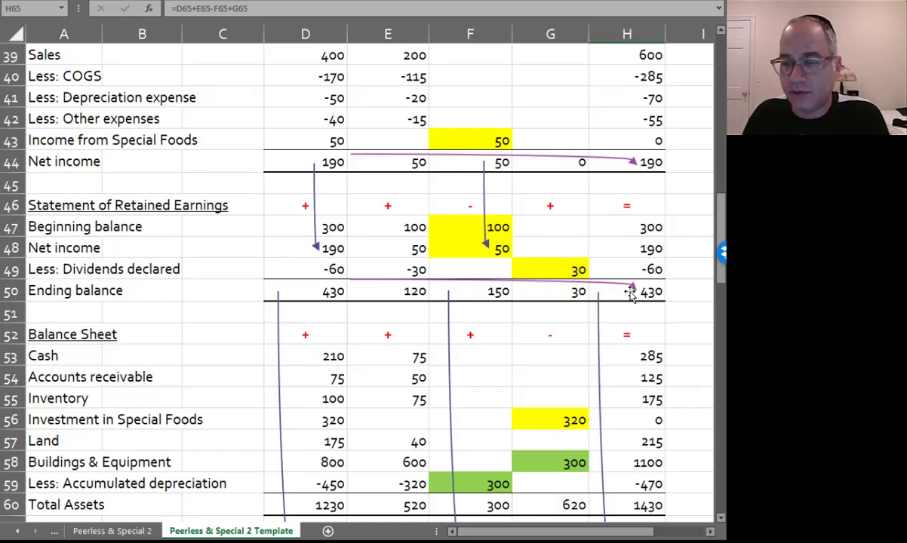
scroll(631, 296, down, 5)
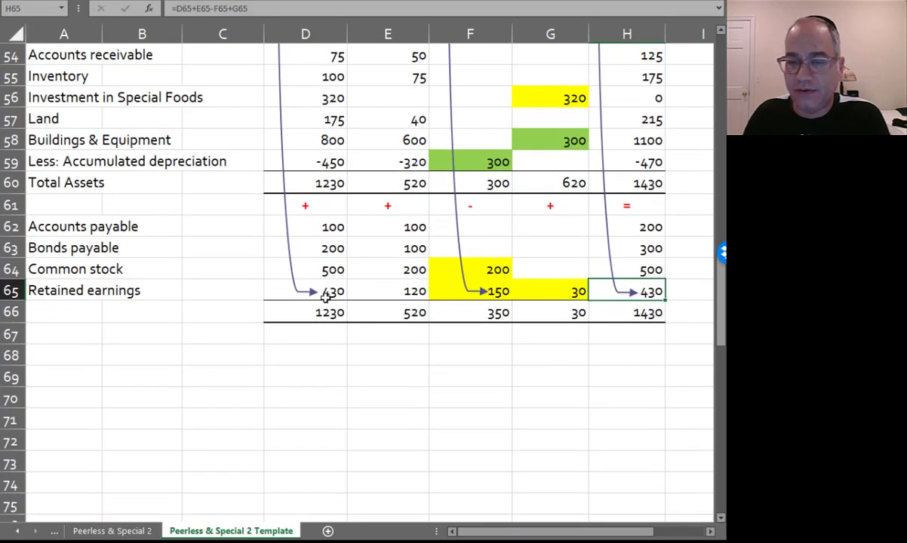
click(326, 297)
click(655, 291)
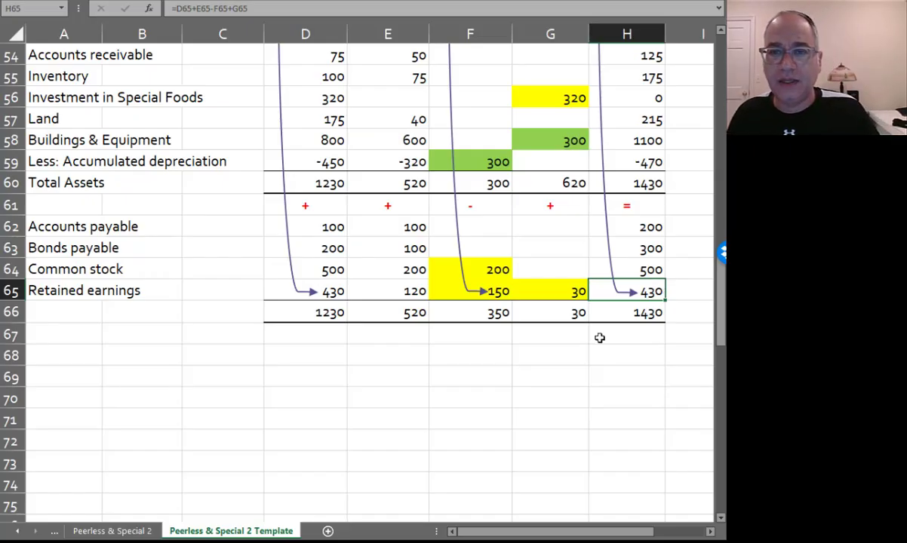
scroll(575, 344, up, 7)
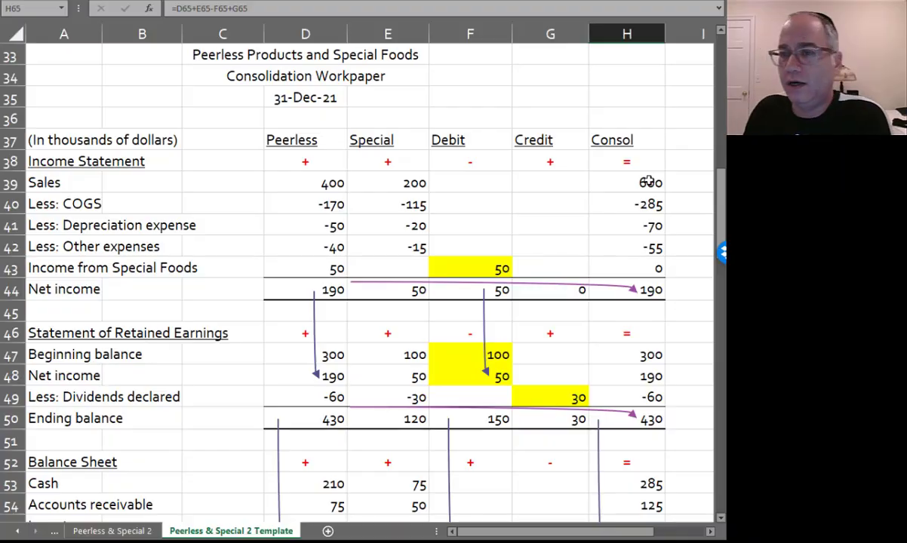
scroll(649, 181, down, 4)
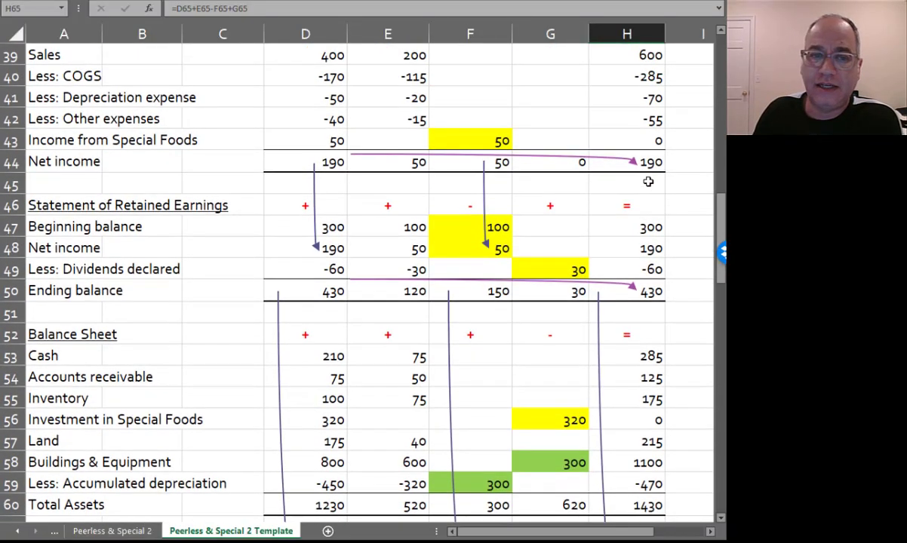
scroll(647, 185, down, 2)
scroll(647, 178, up, 5)
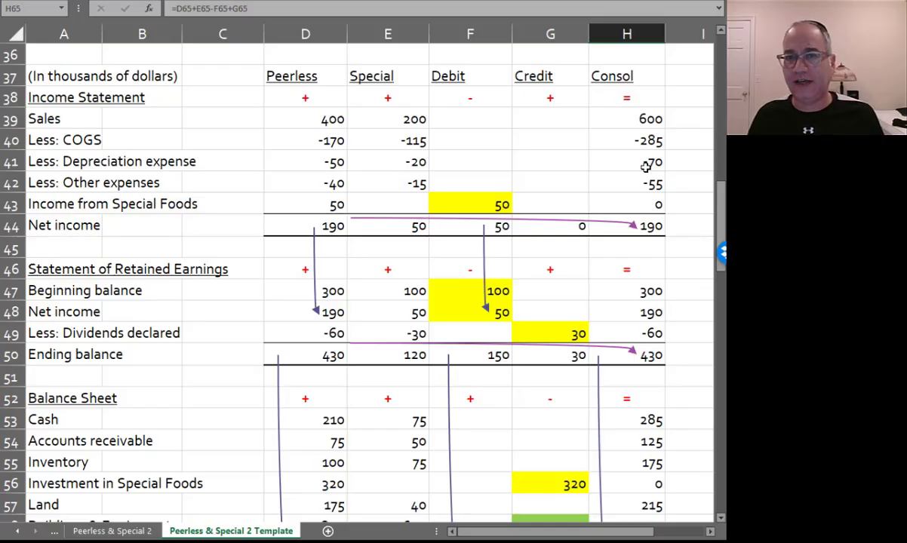
click(646, 166)
click(626, 118)
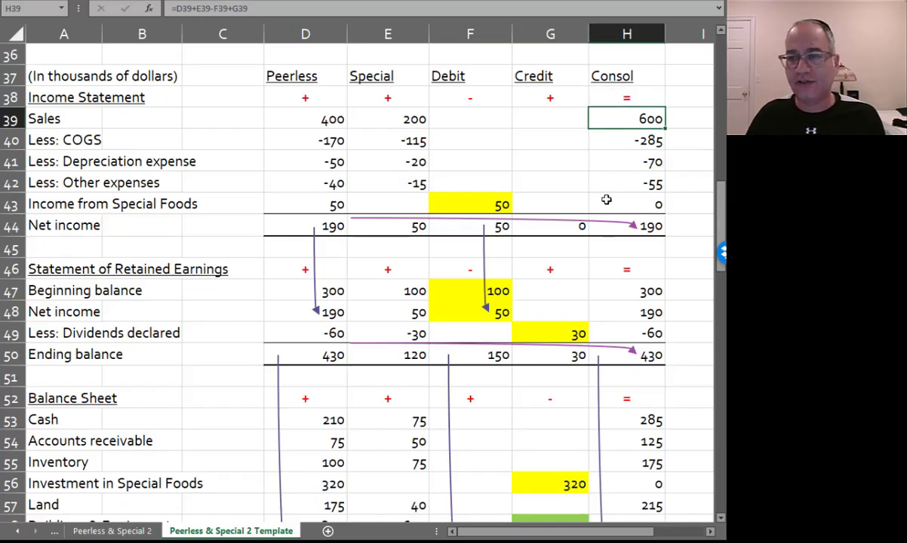
click(320, 218)
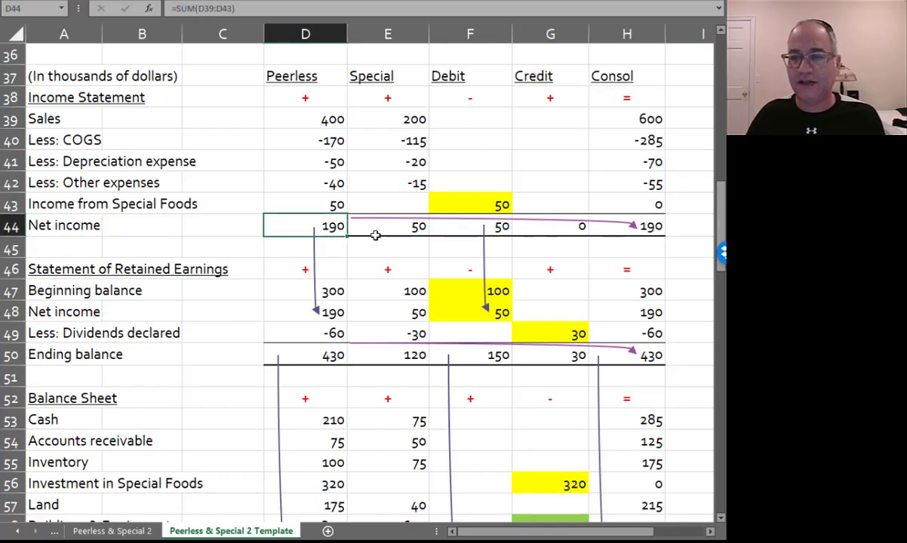
drag(623, 295, 624, 339)
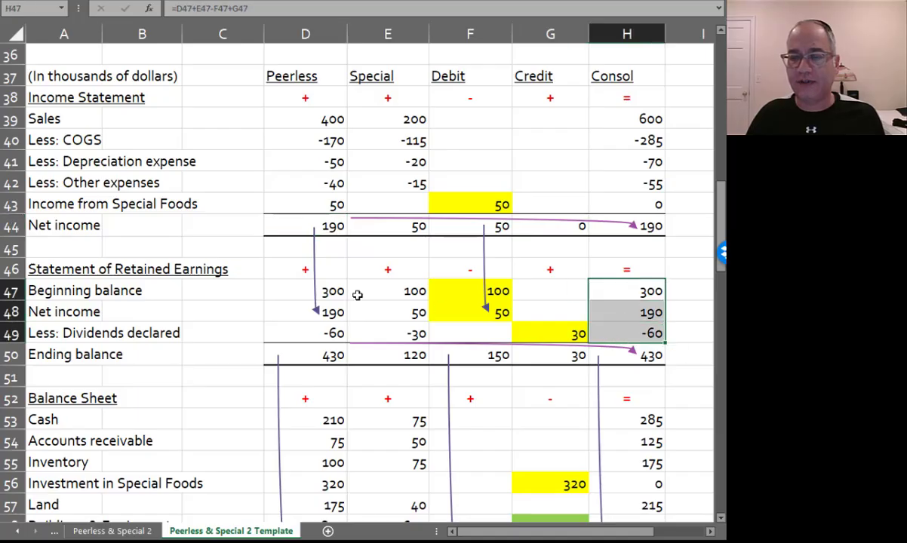
drag(333, 291, 335, 330)
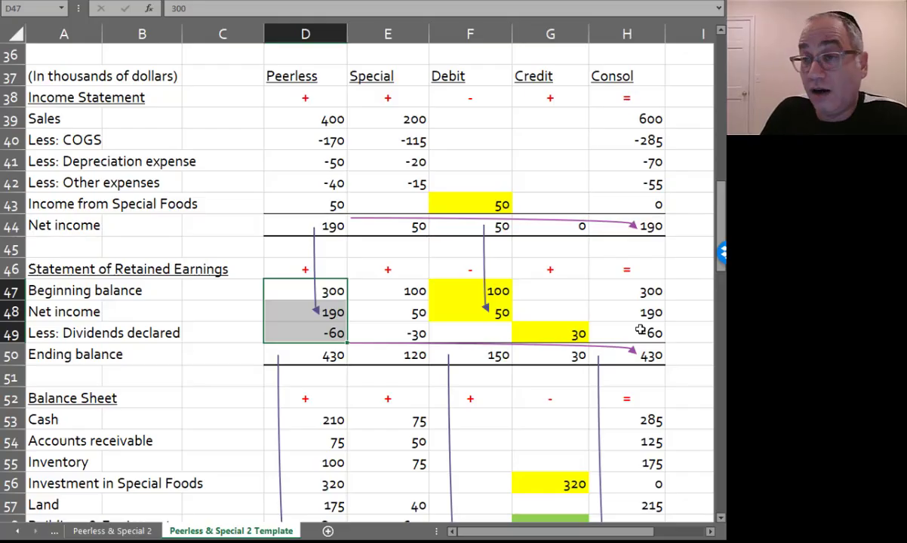
scroll(640, 330, down, 4)
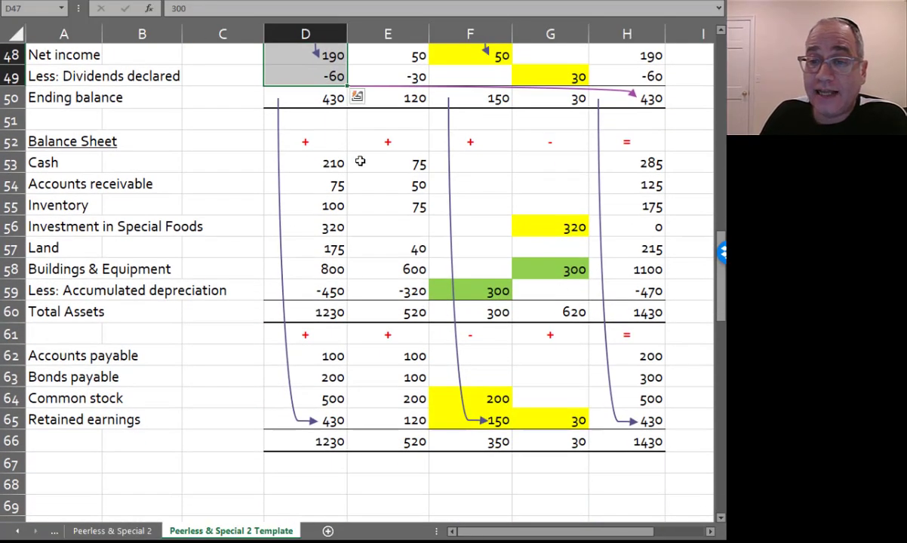
click(412, 206)
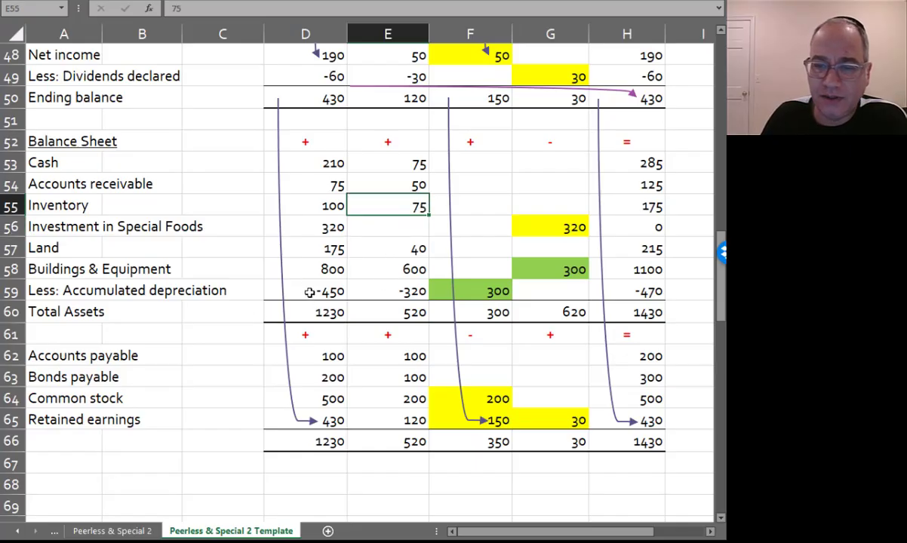
scroll(303, 311, down, 1)
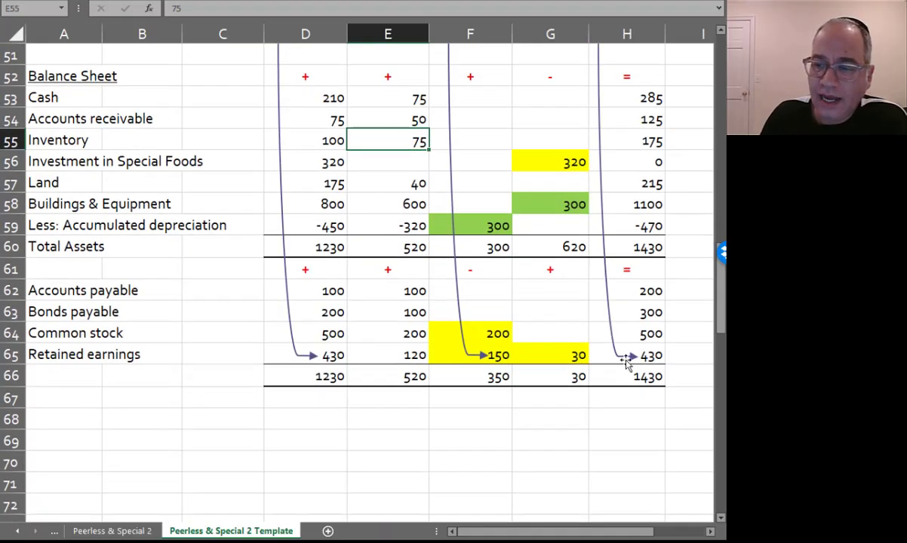
drag(643, 369, 625, 243)
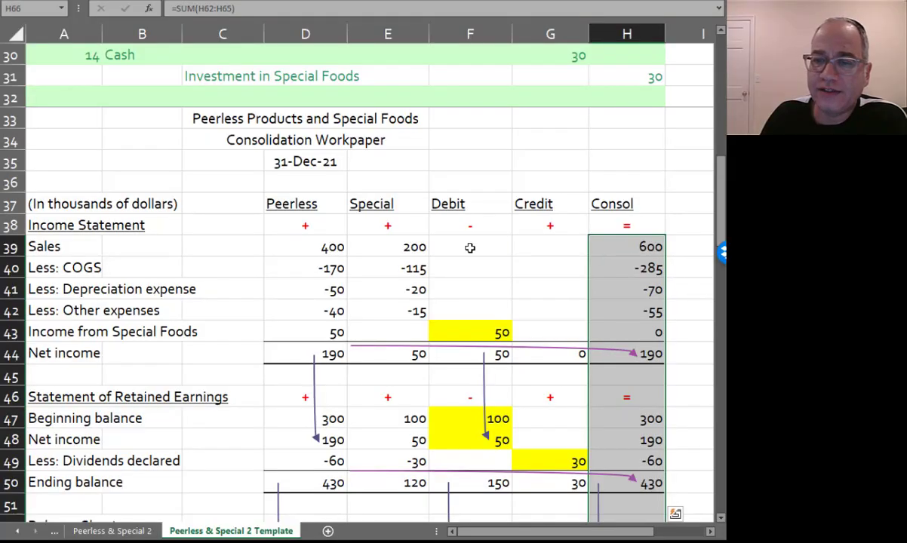
drag(445, 243, 546, 68)
click(531, 130)
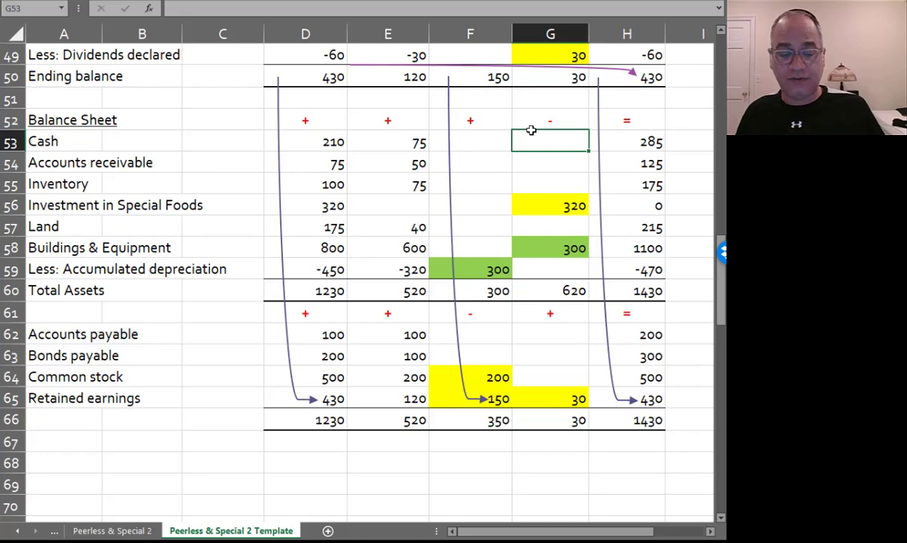
scroll(461, 171, up, 3)
scroll(463, 168, up, 2)
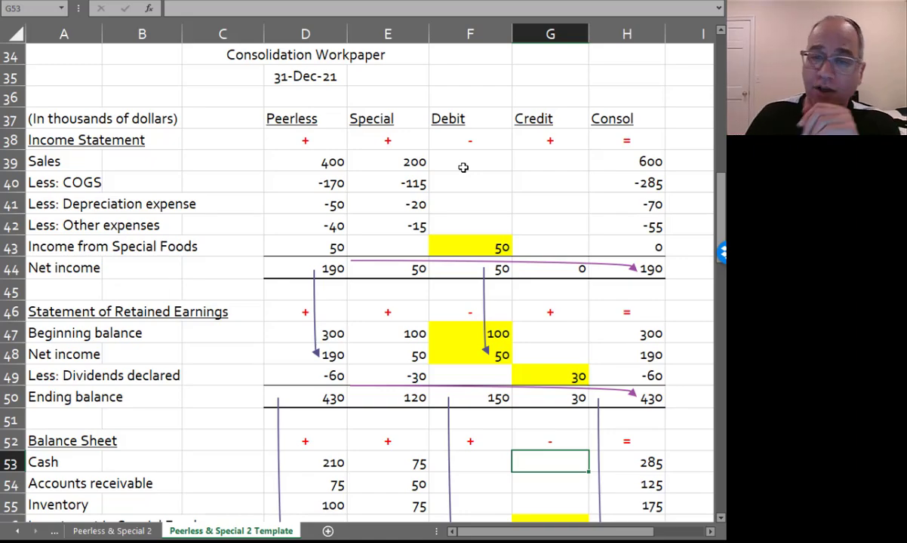
drag(496, 115, 546, 336)
scroll(545, 336, up, 6)
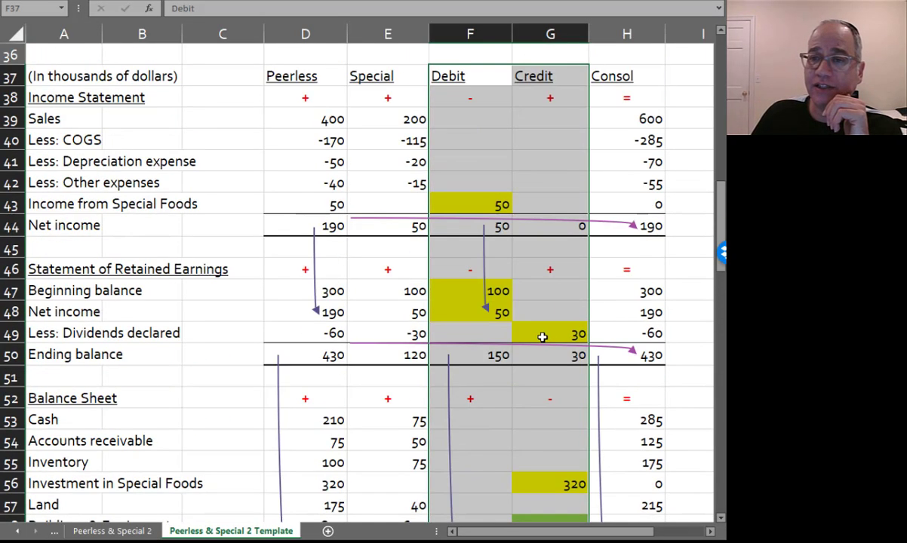